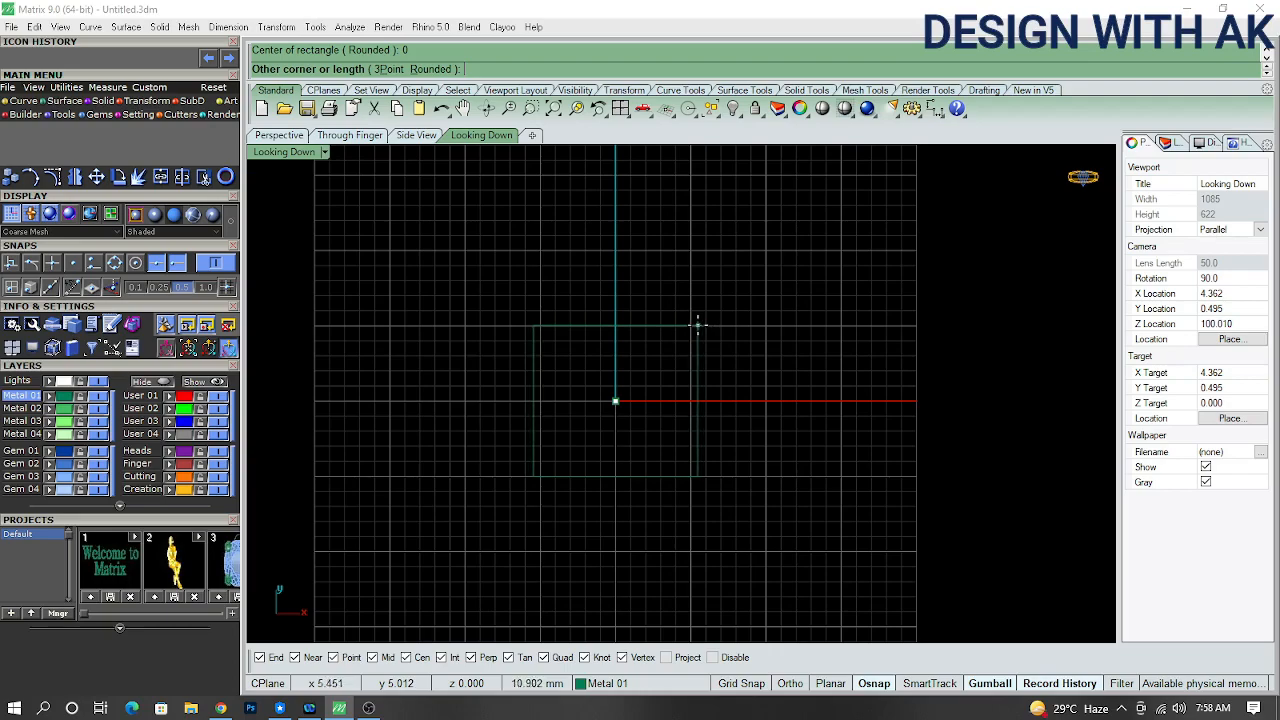
- Draw a rectangle centred on the origin, about 10.16 by 10.02 mm, and select it
left_click(691, 326)
left_click_drag(790, 446, 610, 351)
scroll(640, 350, "up", 4)
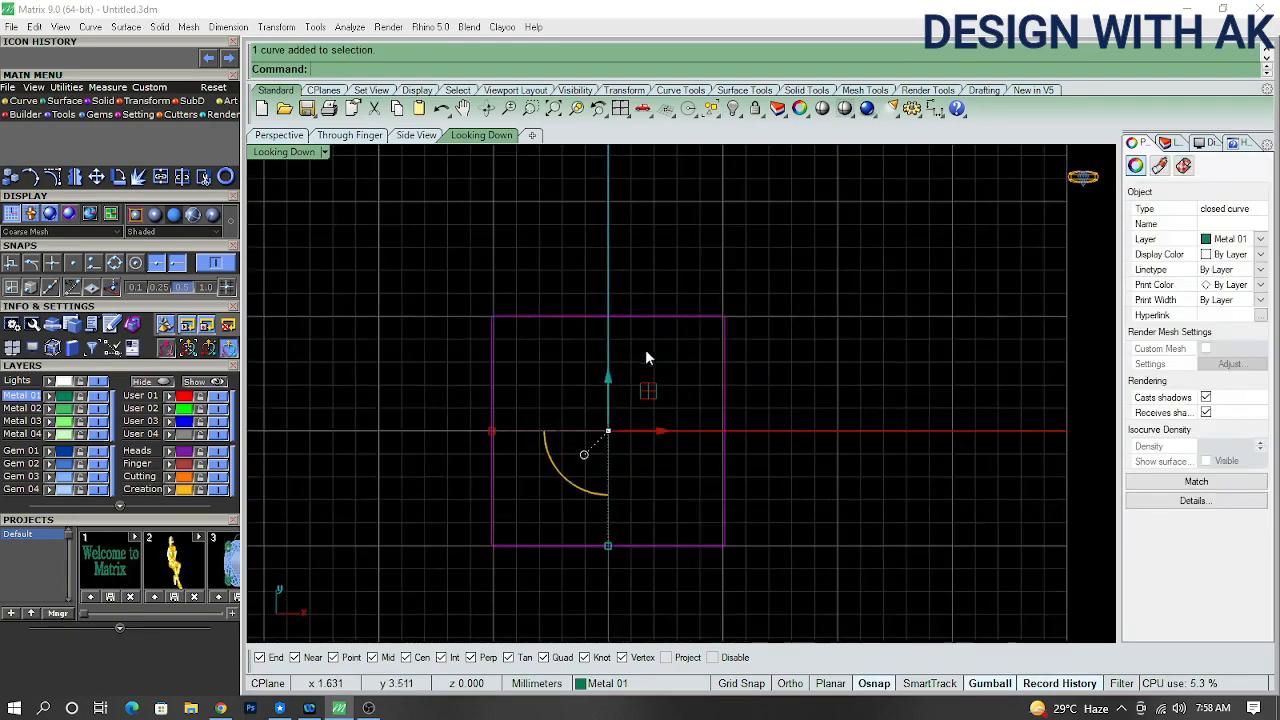
key("Return")
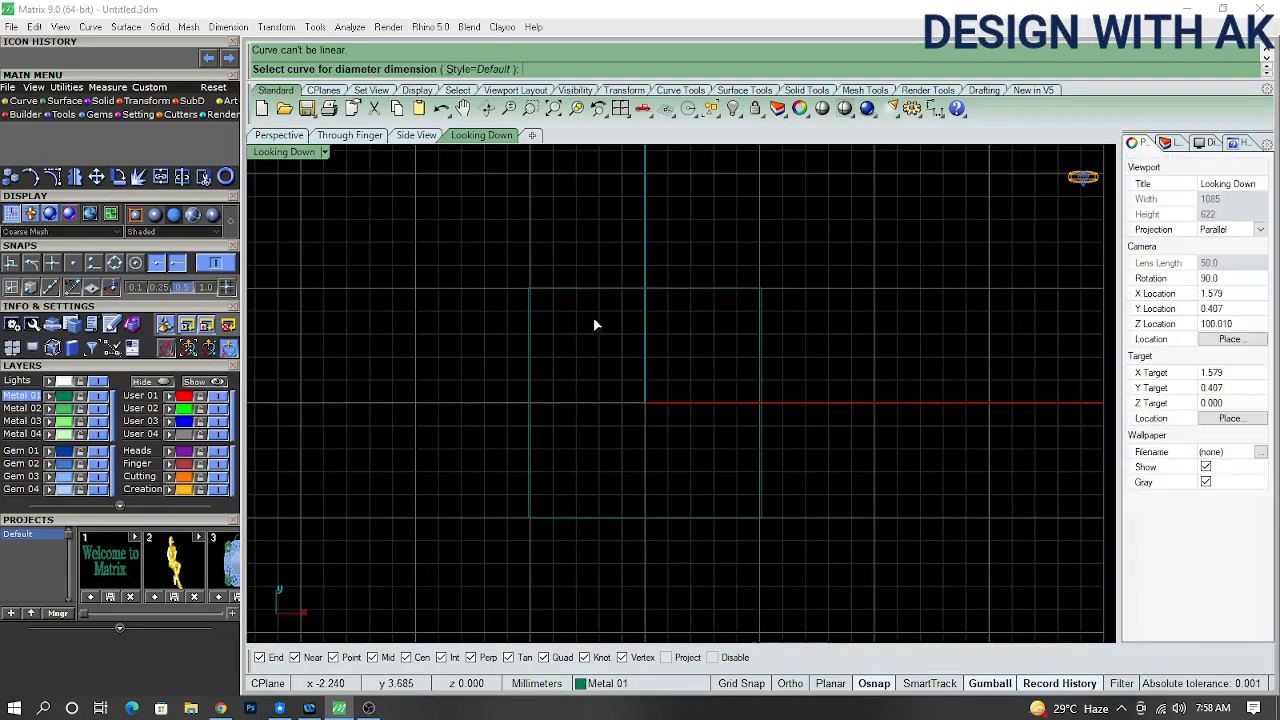
left_click(760, 406)
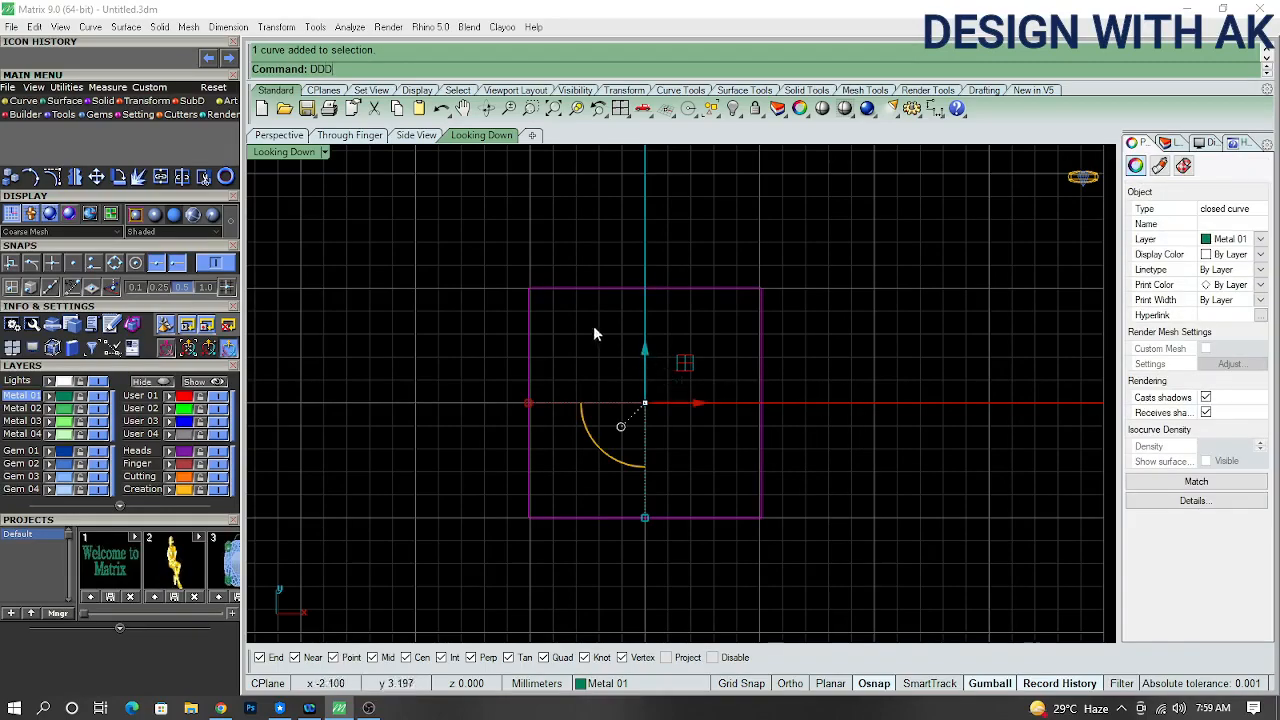
left_click(760, 405)
left_click(758, 405)
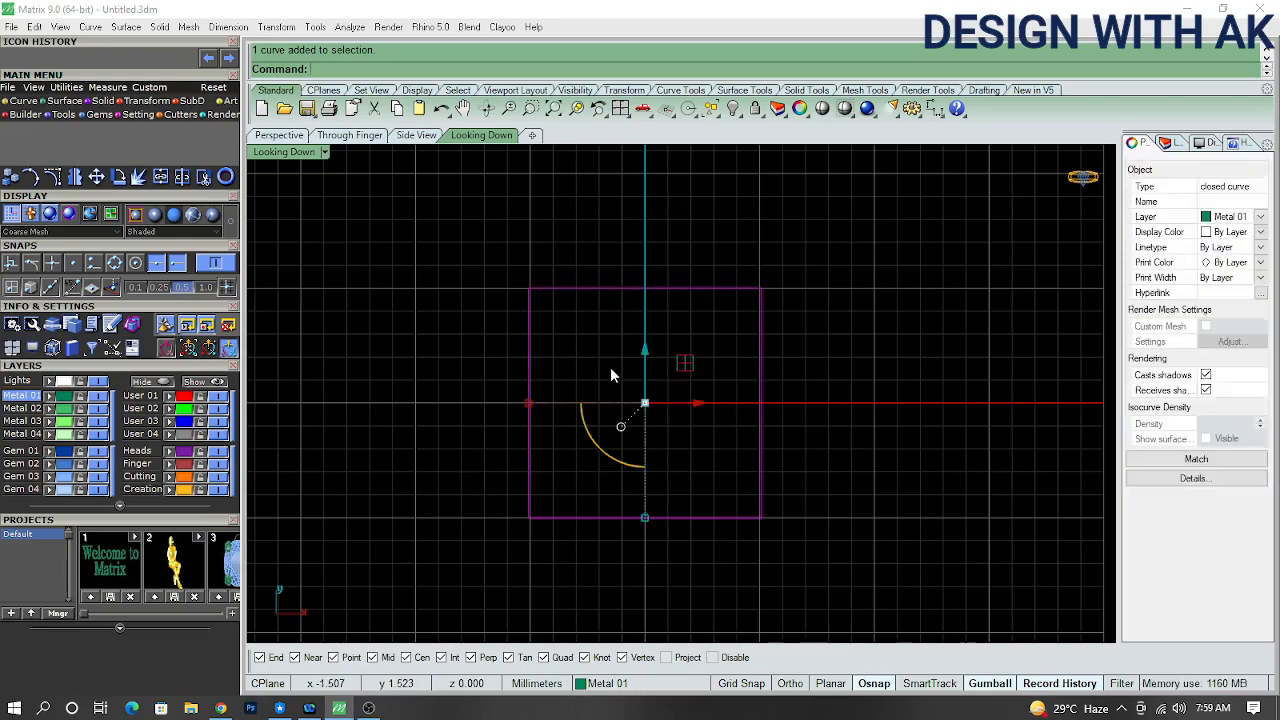
- Dimension the rectangle's width across its upper edge and try a height dimension along its left edge
left_click(528, 288)
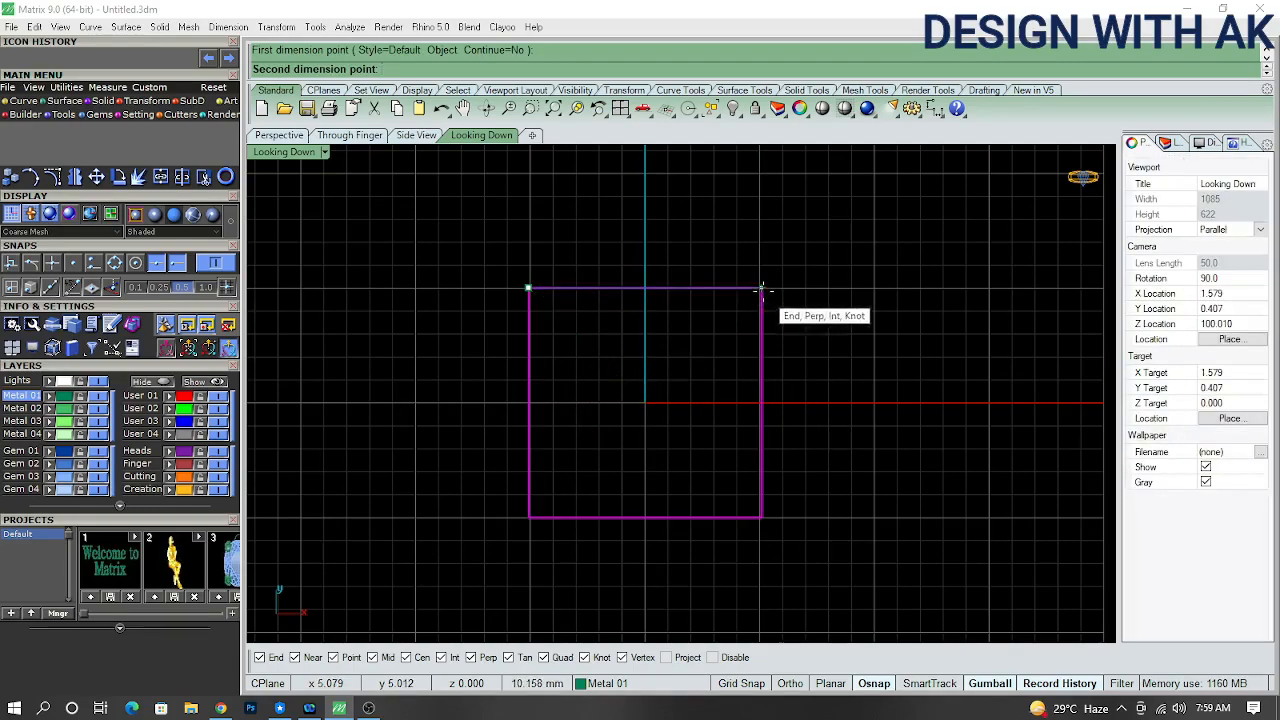
left_click(762, 289)
left_click(703, 367)
right_click_drag(773, 441, 755, 402)
right_click(524, 267)
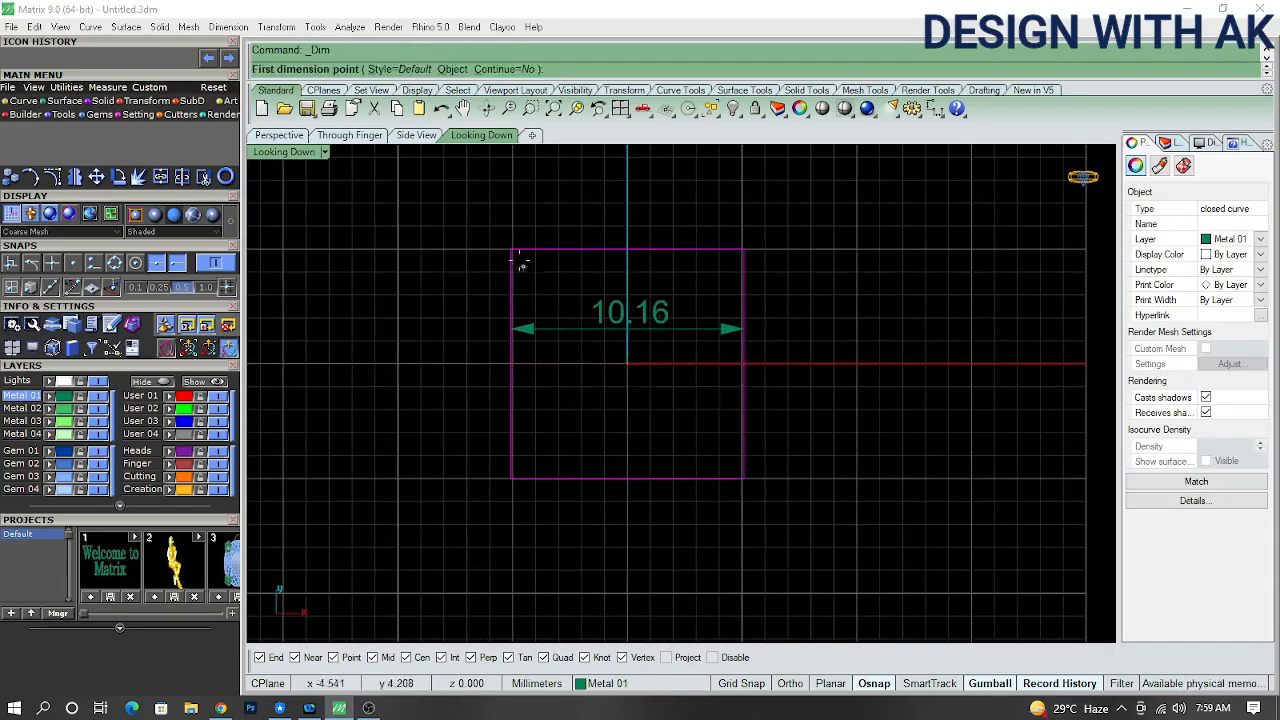
left_click(512, 250)
left_click(512, 478)
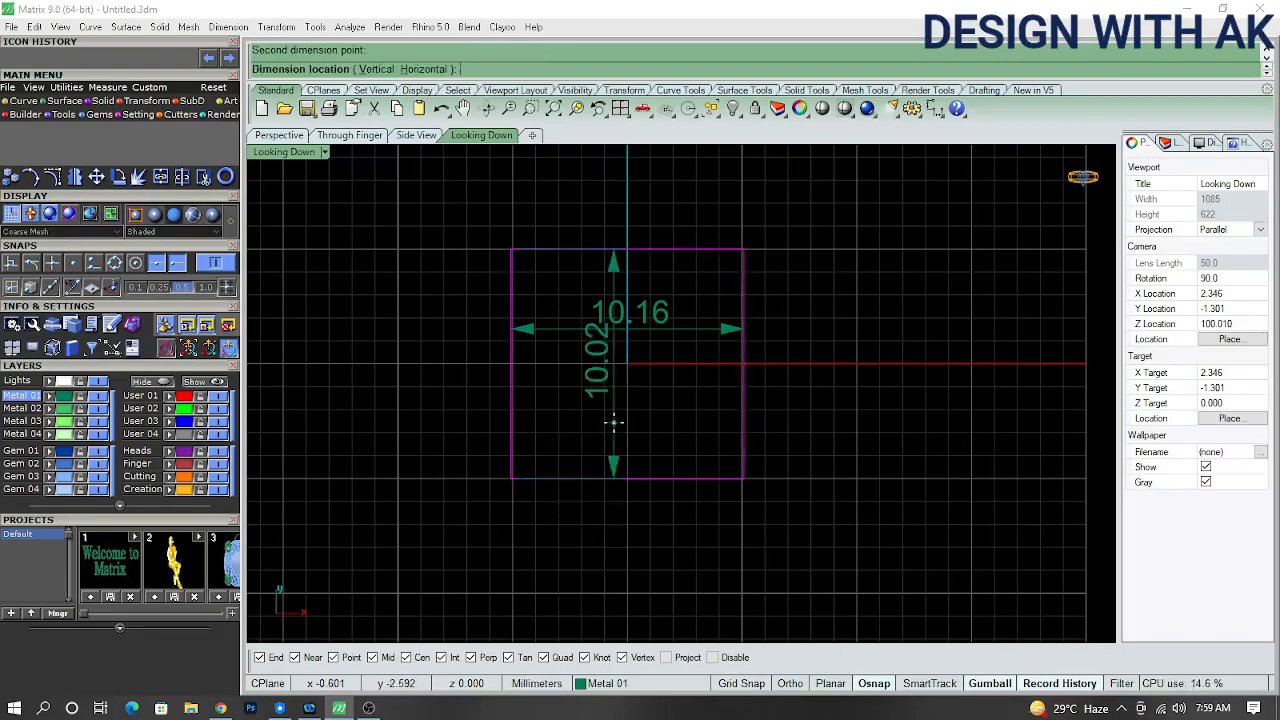
key("Escape")
- Delete the rectangle's width dimension
left_click(596, 328)
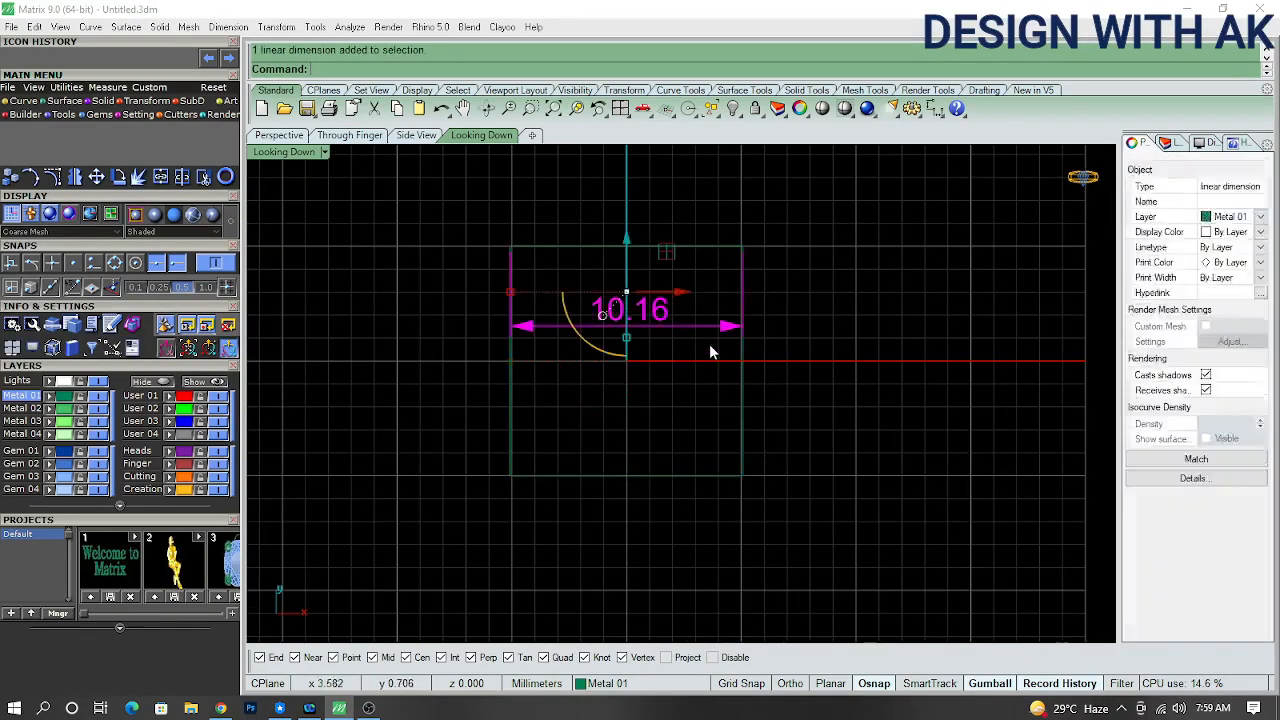
key("Delete")
scroll(770, 395, "down", 3)
left_click_drag(837, 449, 670, 369)
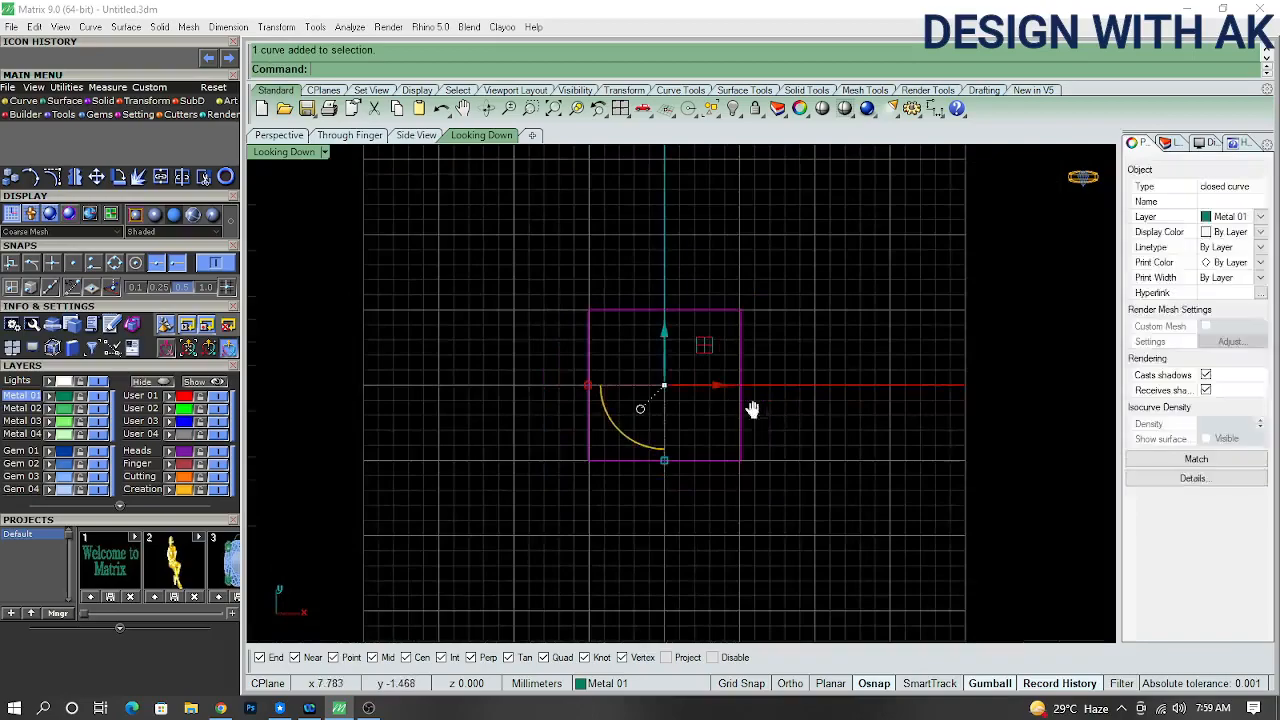
scroll(754, 414, "up", 4)
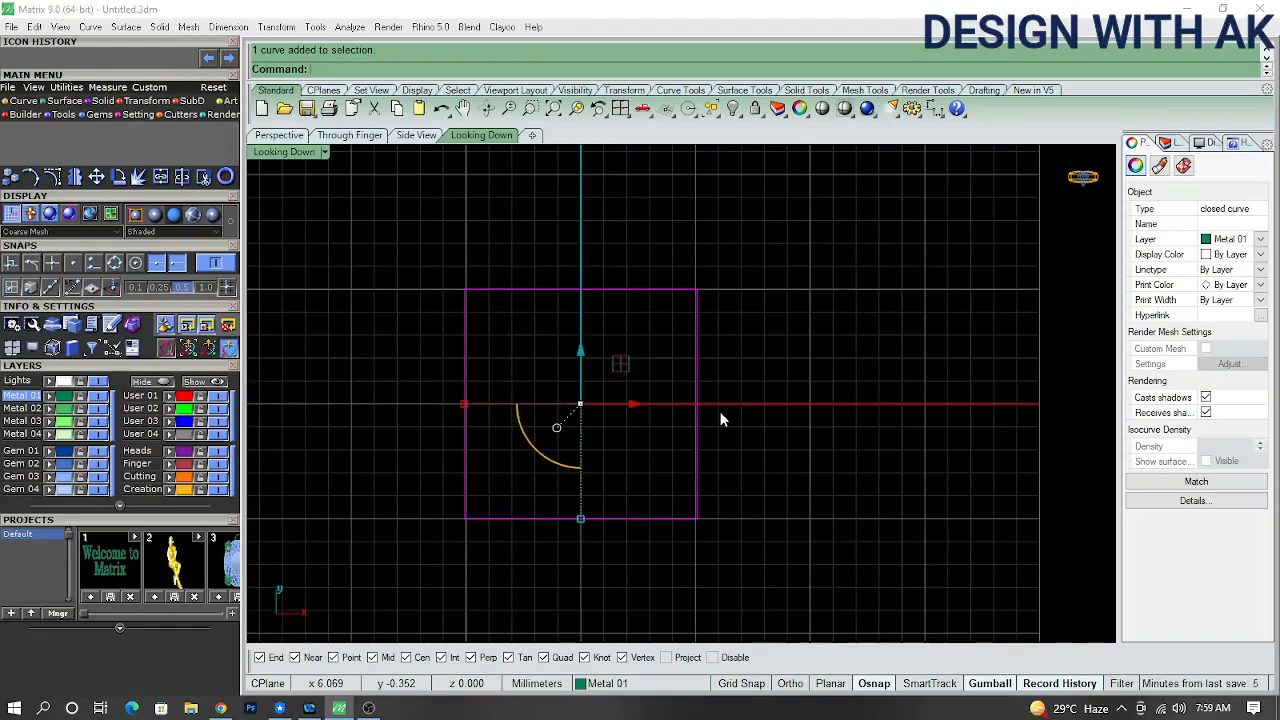
- Switch the viewport to the Top view and try to start the Point command
key("F4")
key("F1")
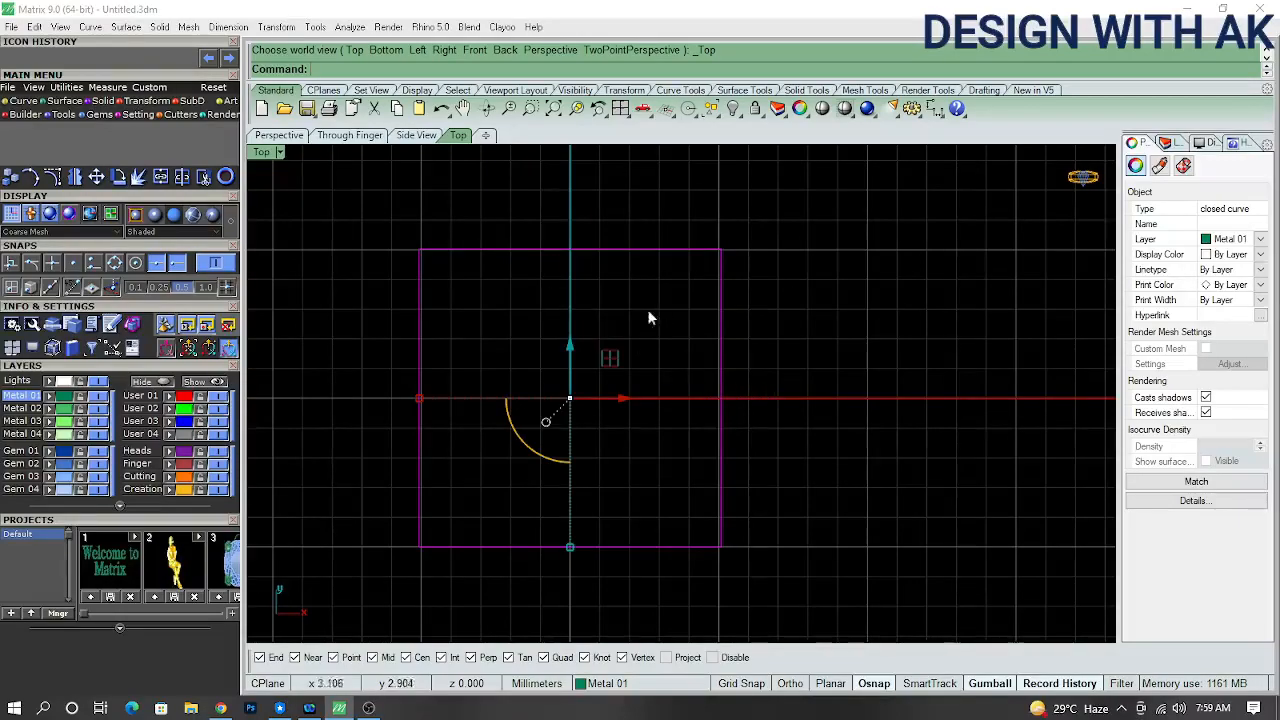
type("POint")
key("Return")
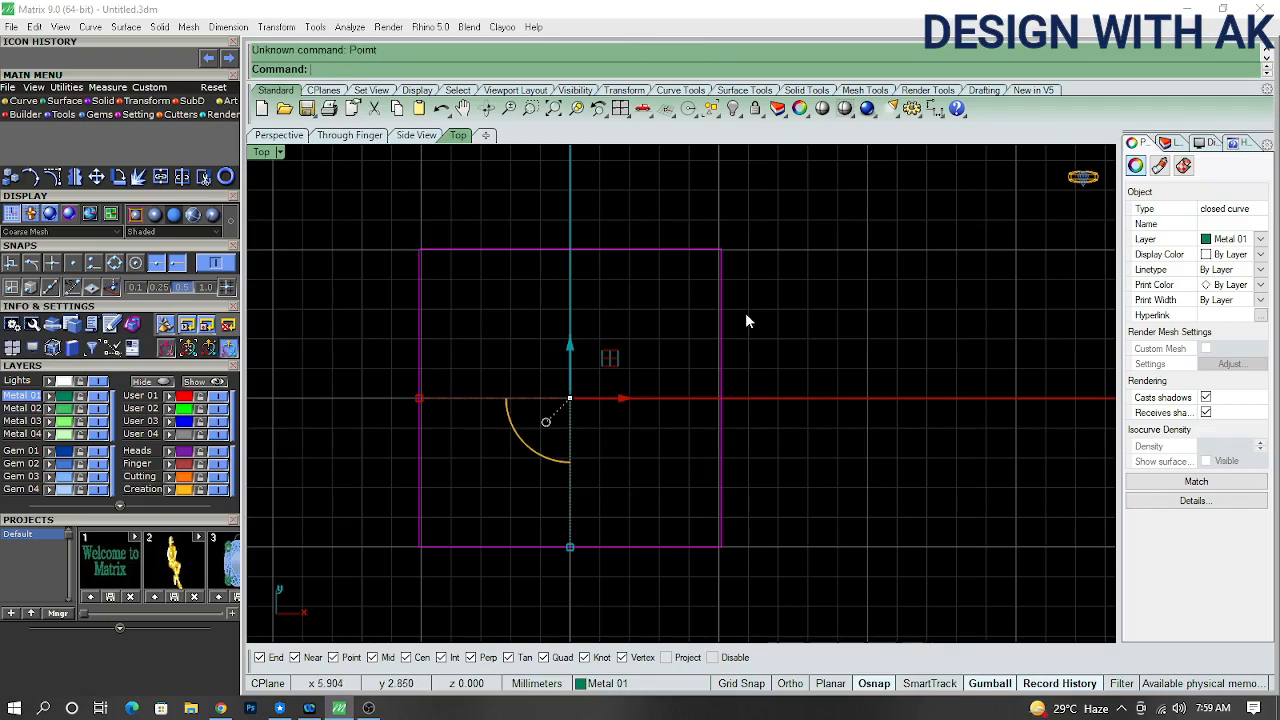
left_click(633, 343)
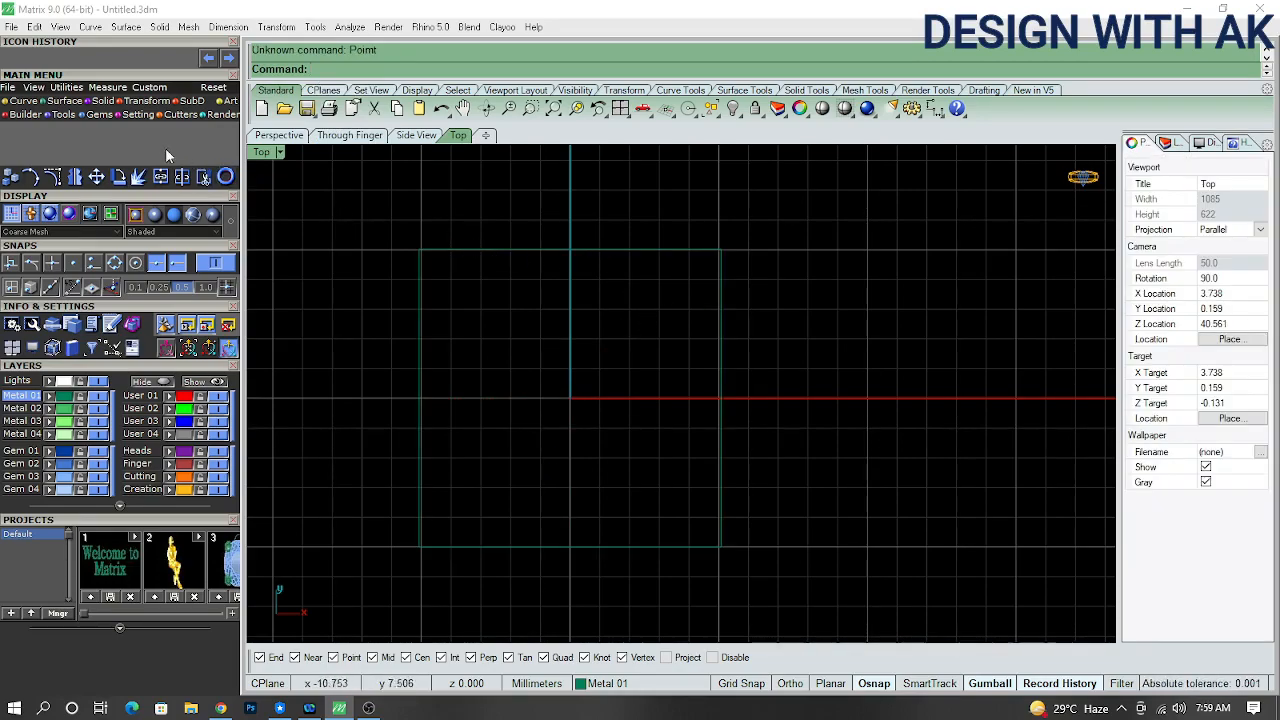
- Place a single point object at the midpoint of the rectangle's upper edge and select it
left_click(77, 112)
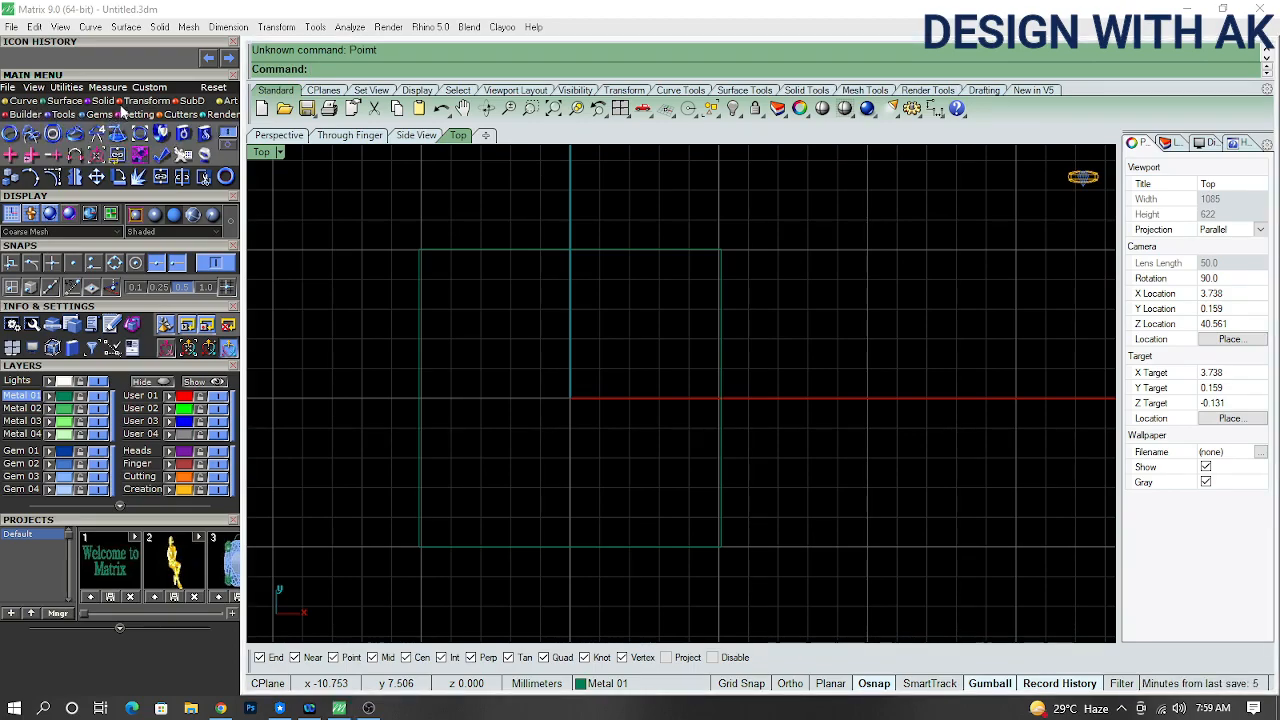
left_click(104, 102)
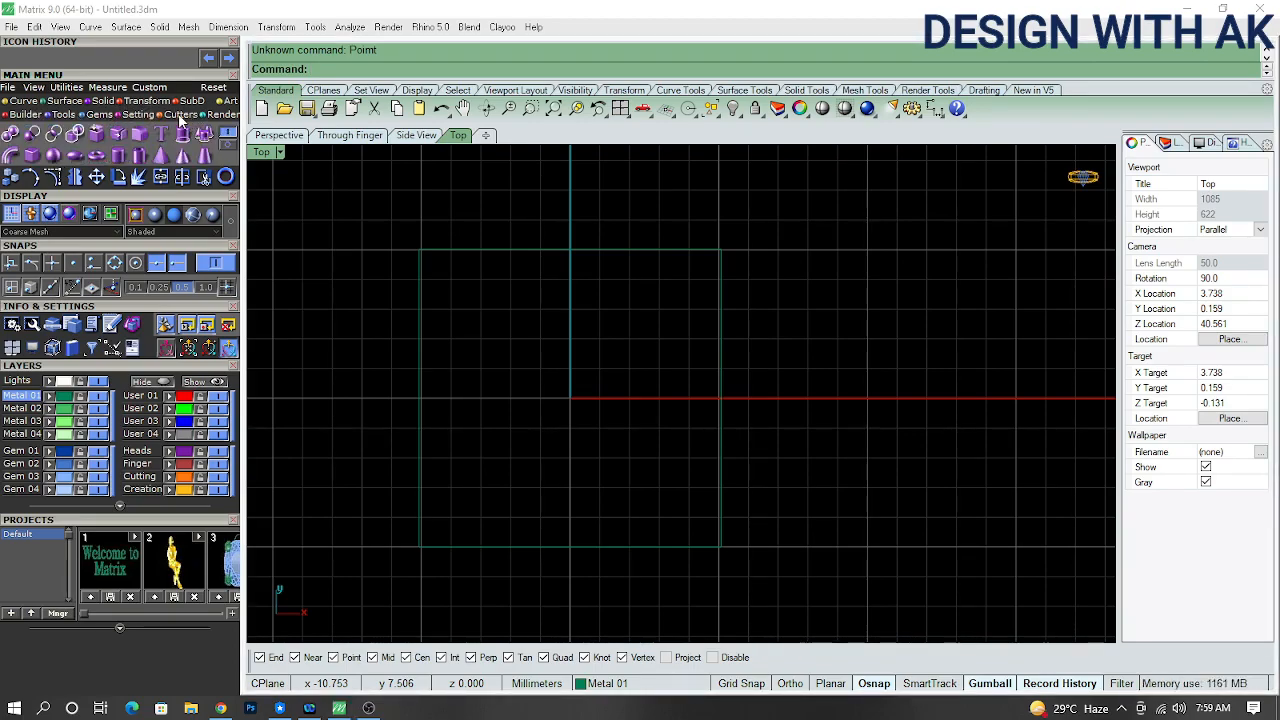
left_click(25, 101)
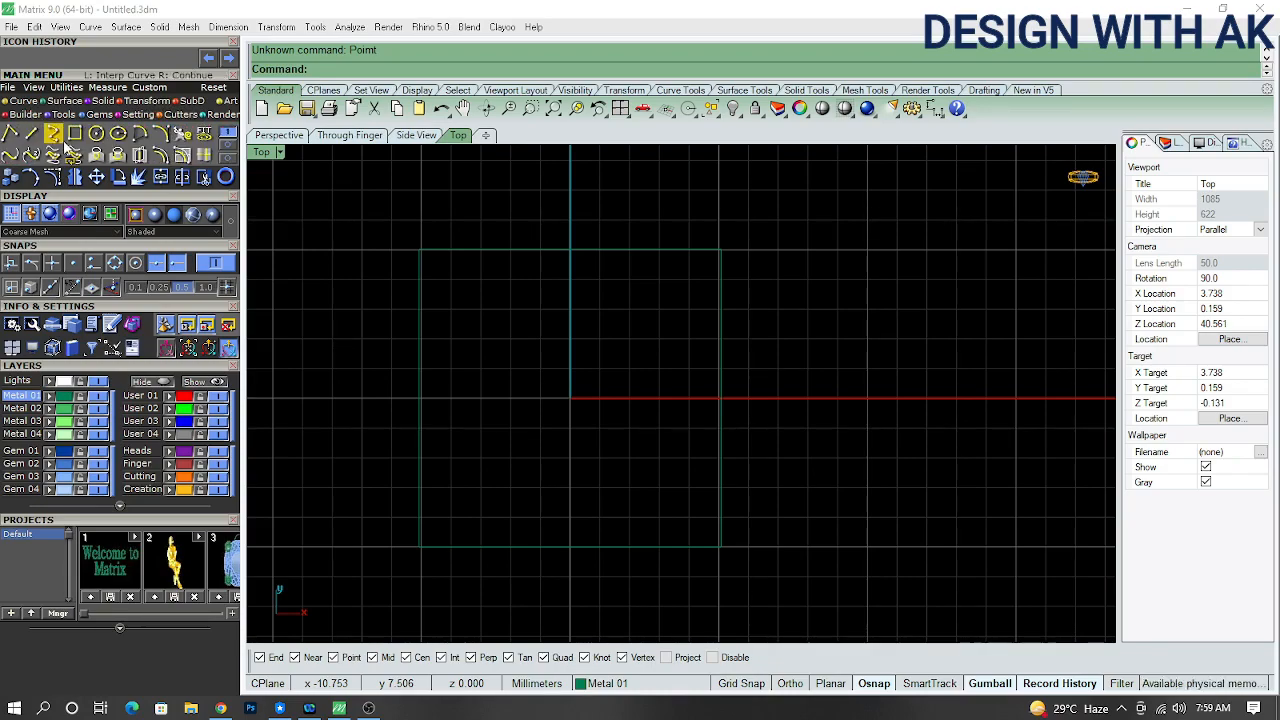
left_click(229, 151)
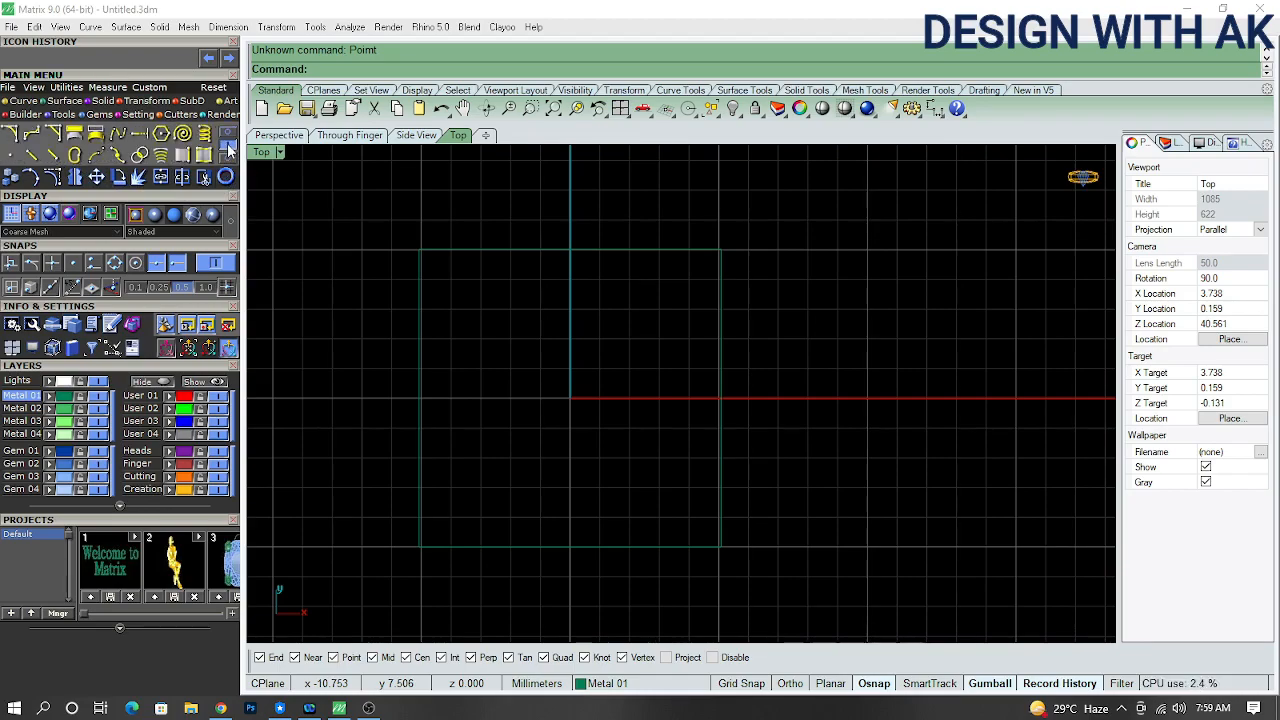
left_click(8, 160)
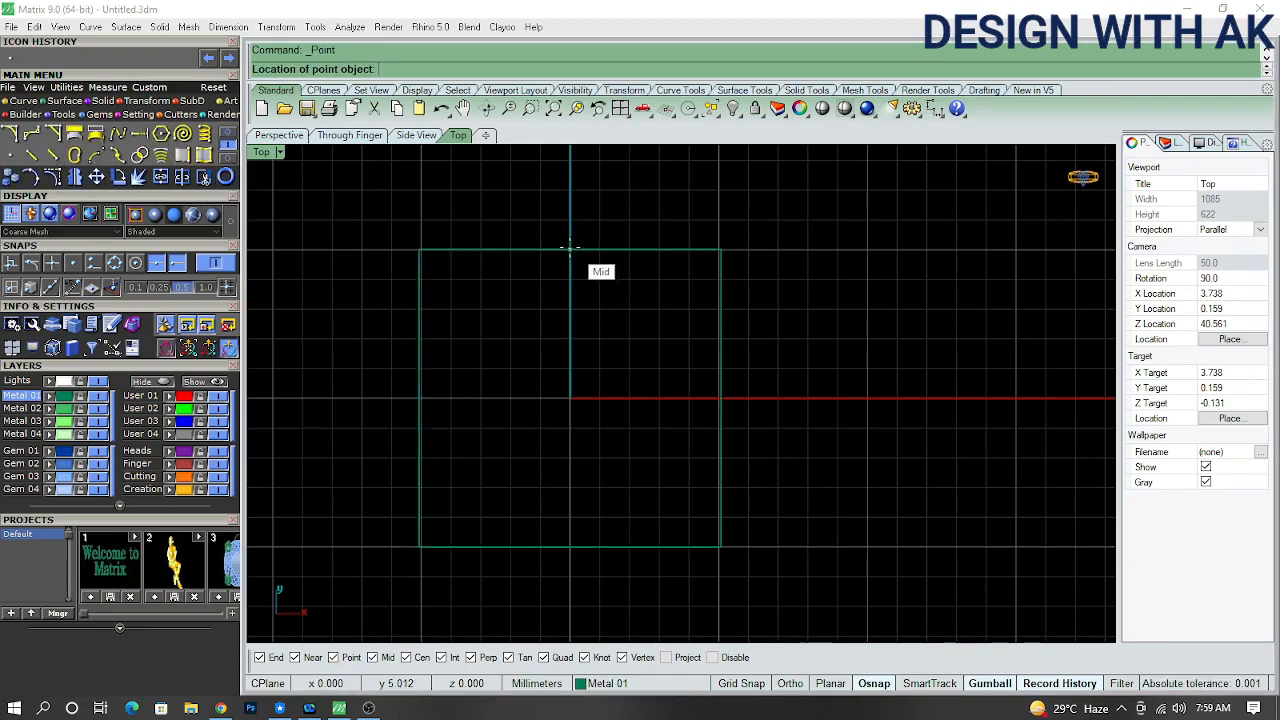
left_click(570, 248)
scroll(591, 265, "up", 2)
right_click_drag(598, 284, 589, 303)
left_click_drag(796, 415, 664, 355)
scroll(654, 350, "down", 6)
left_click(588, 299)
left_click_drag(557, 275, 595, 335)
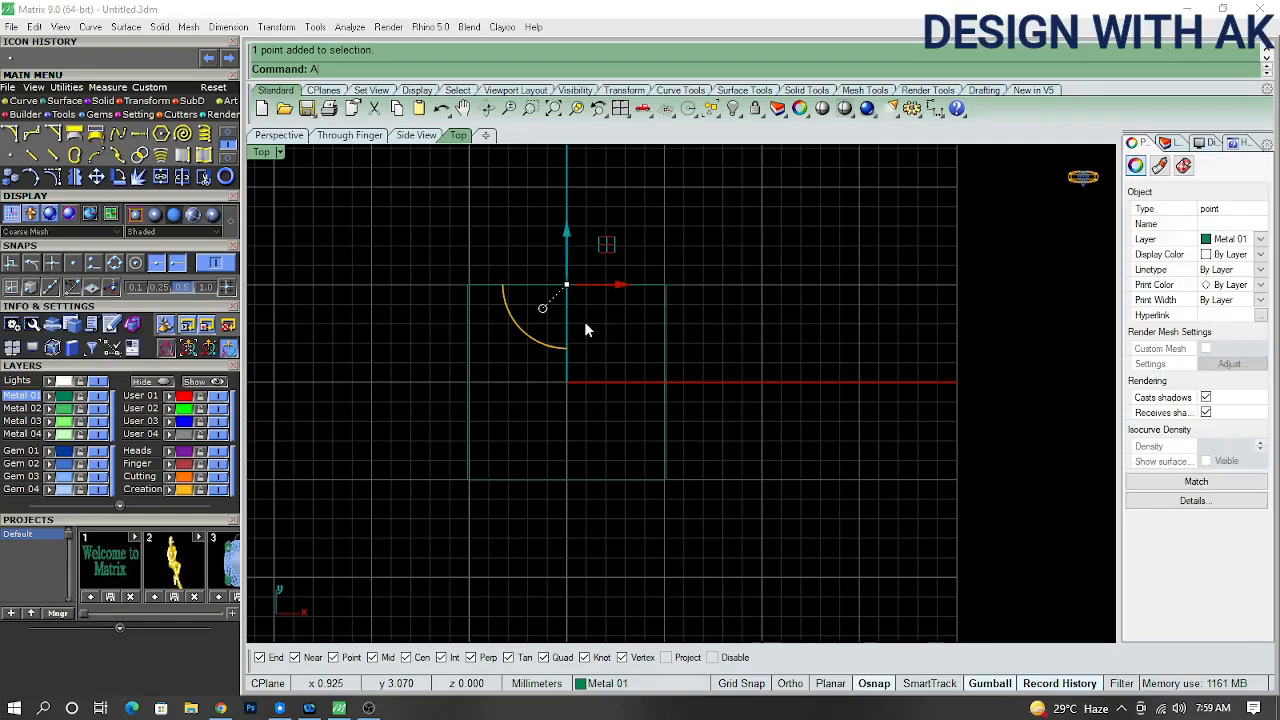
type("A")
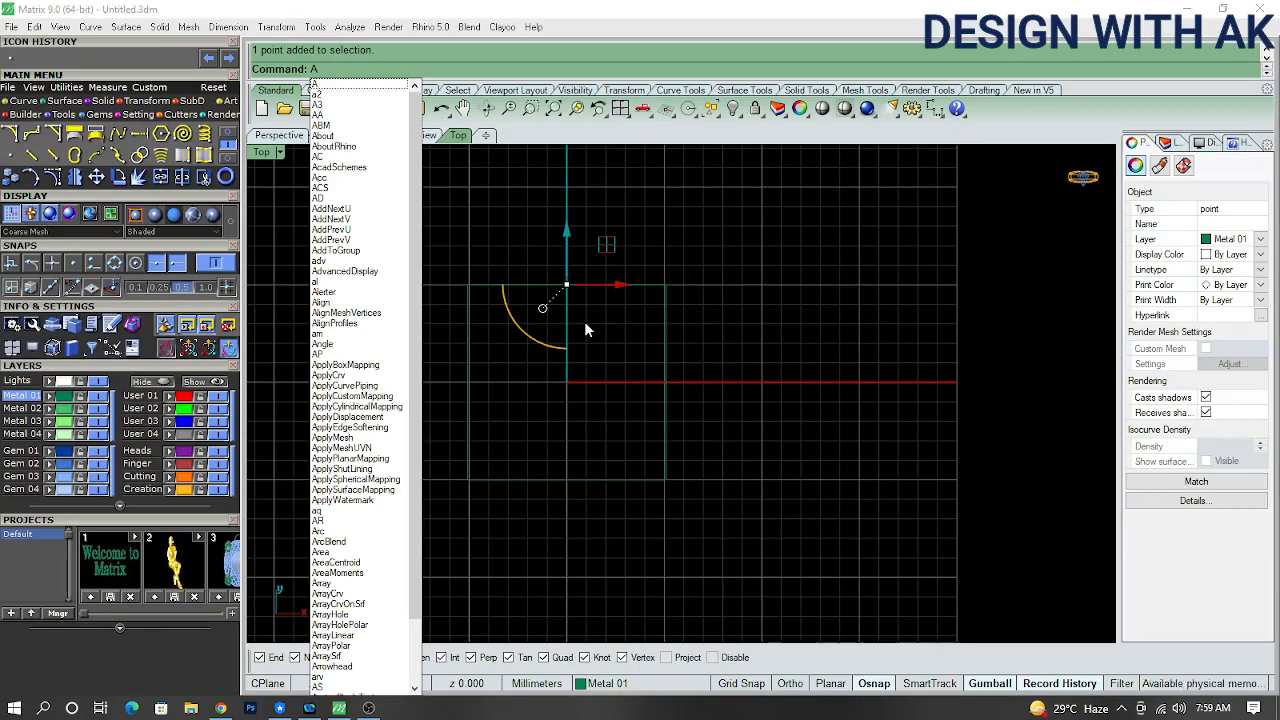
type("rray")
key("Down")
key("Down")
key("Down")
key("Down")
key("Down")
key("Down")
key("Return")
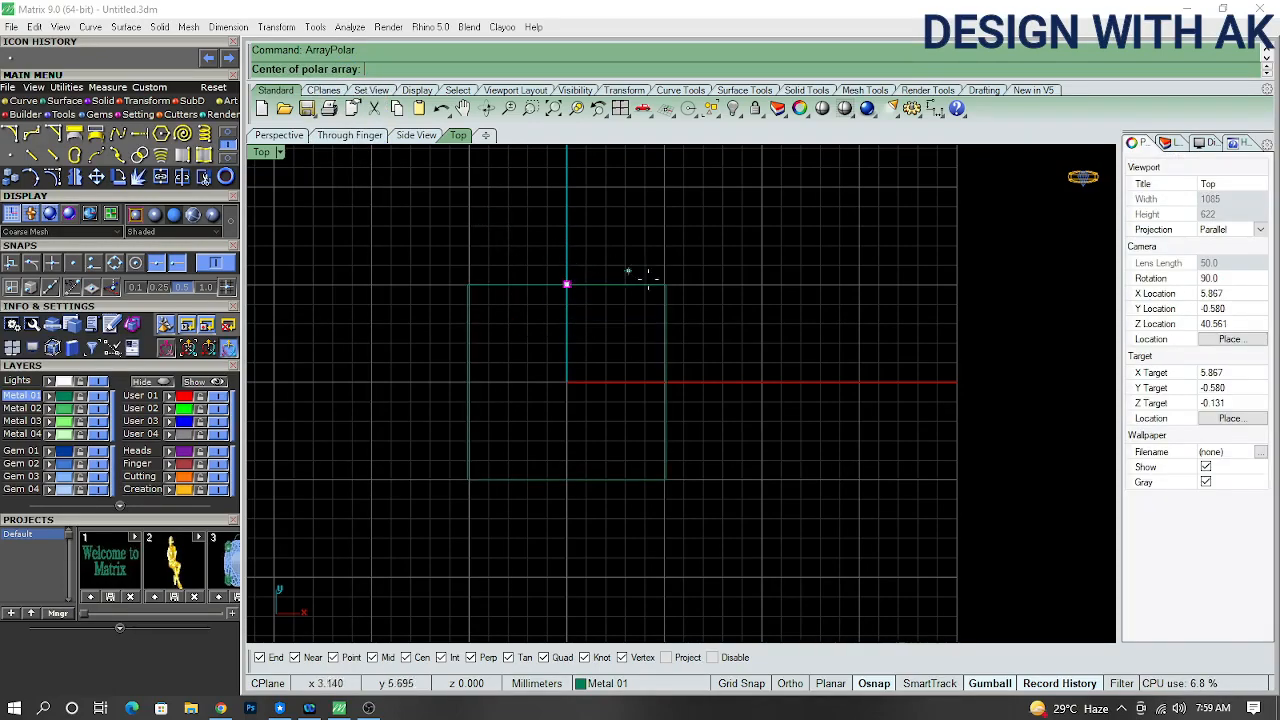
key("Escape")
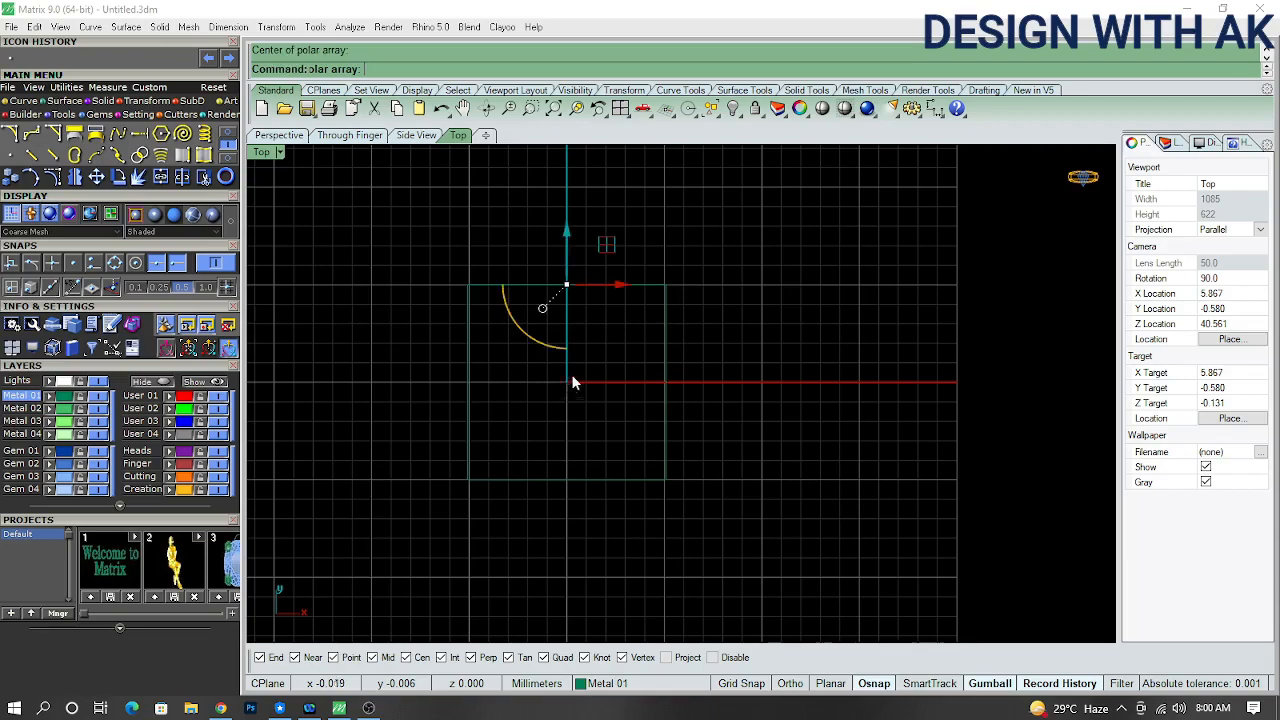
- Array the selected point along the rectangle with ArrayCrv, using 10 items and Freeform orientation
scroll(569, 296, "up", 1)
type("ArrayCrv")
key("Return")
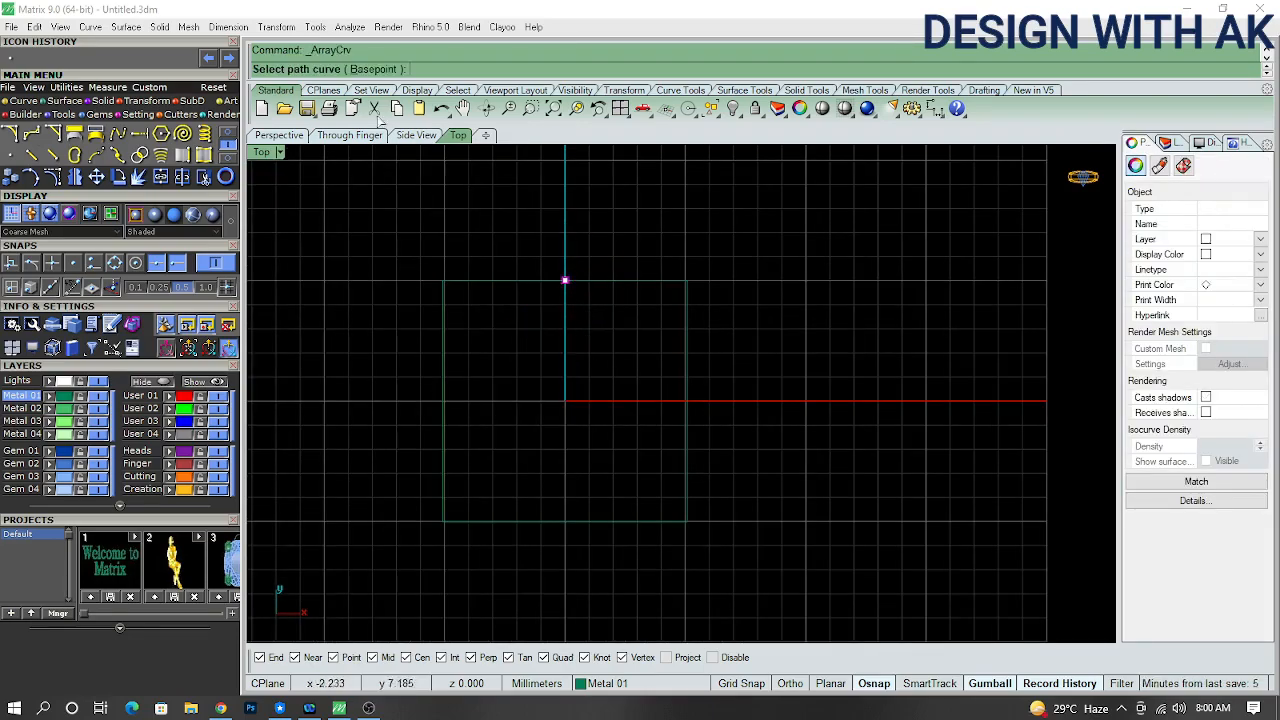
left_click(648, 283)
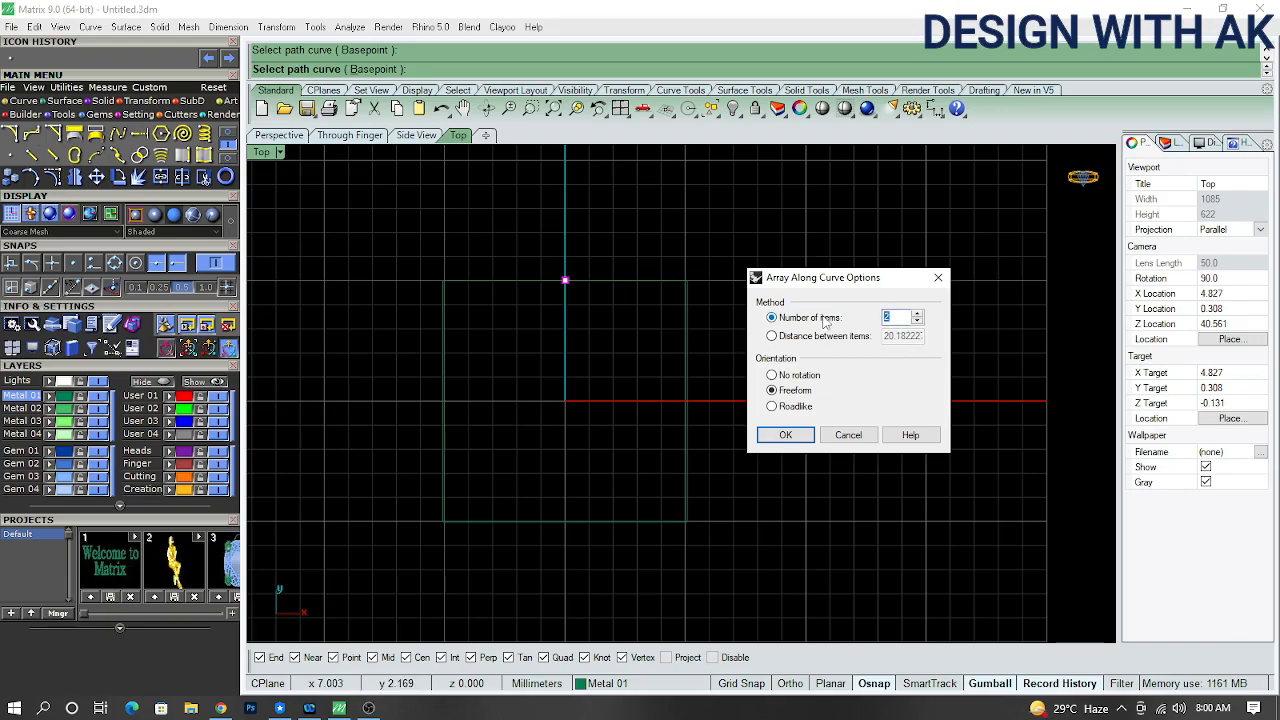
key("Return")
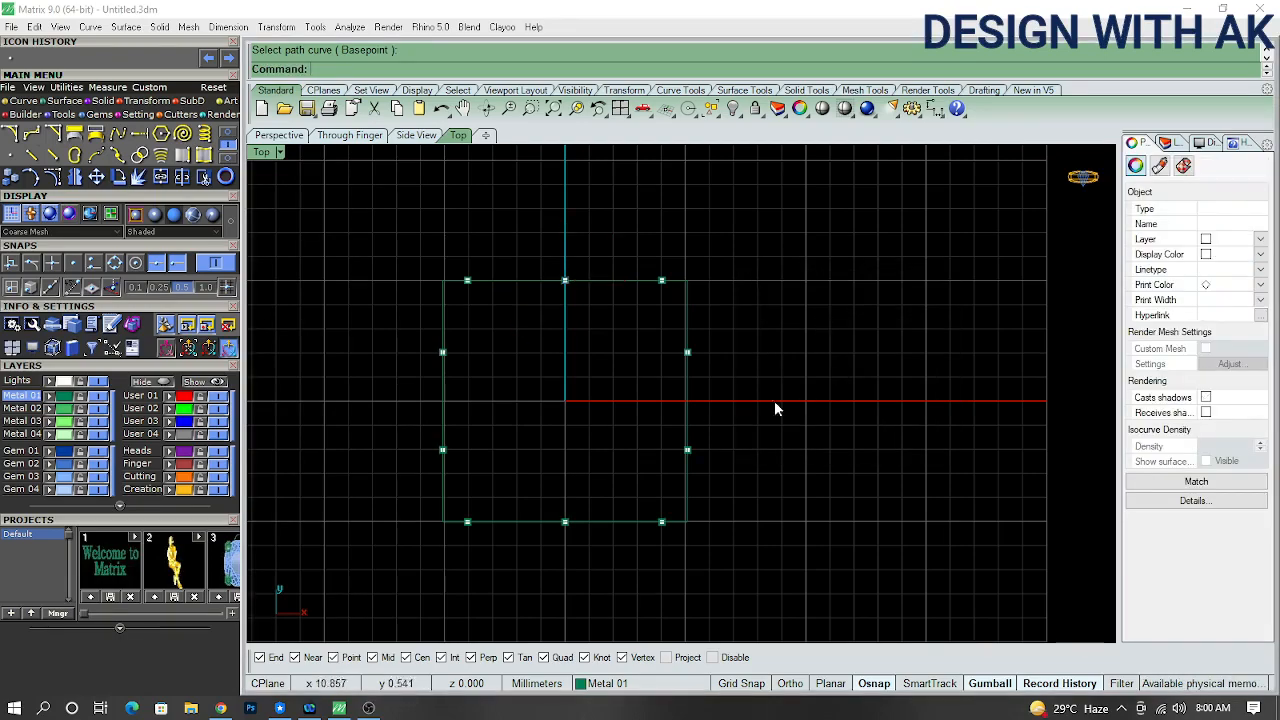
- Start the Custom Gem Builder and load the rectangle as the gem's outline curve
left_click(647, 393)
right_click_drag(647, 387, 642, 356)
scroll(588, 356, "down", 2)
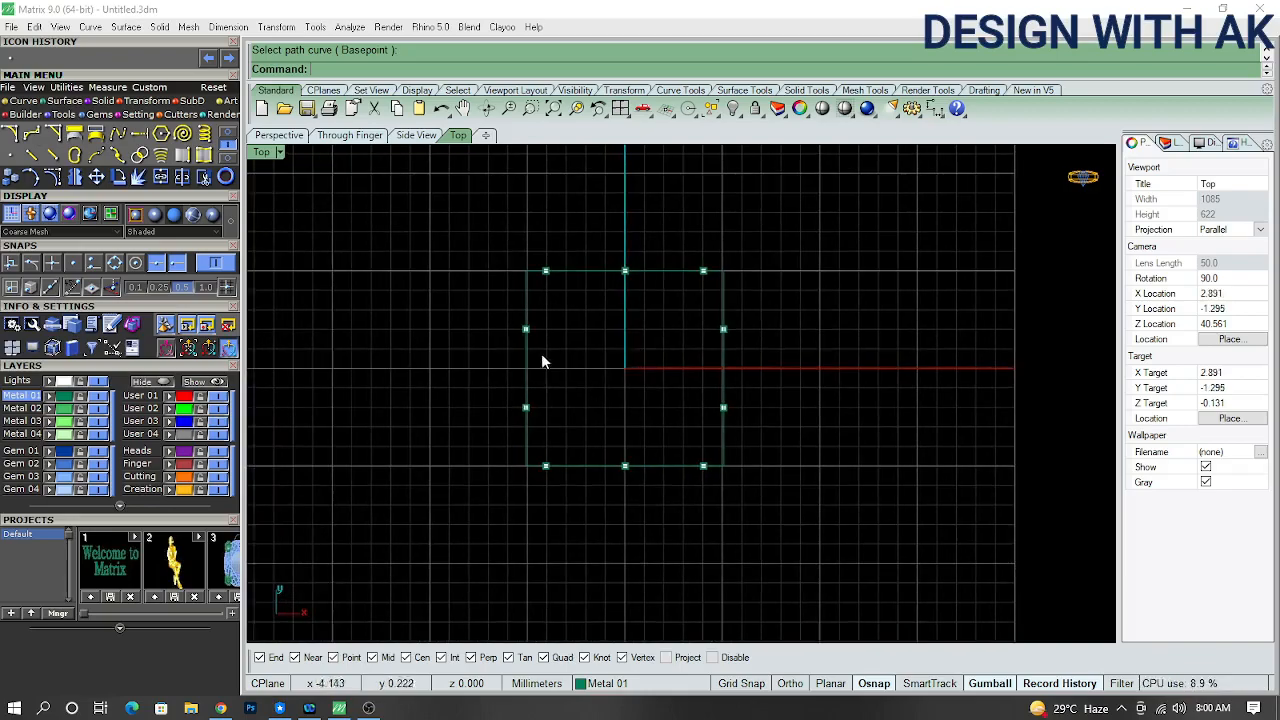
left_click(521, 295)
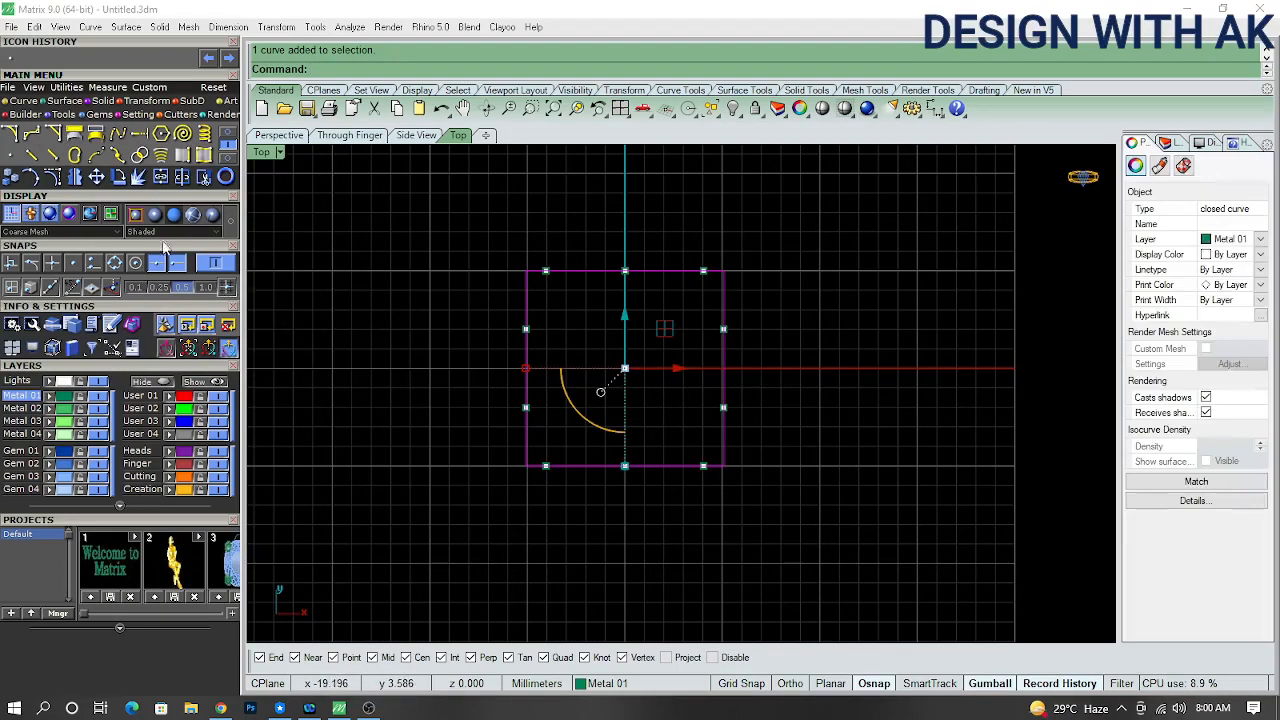
left_click(103, 115)
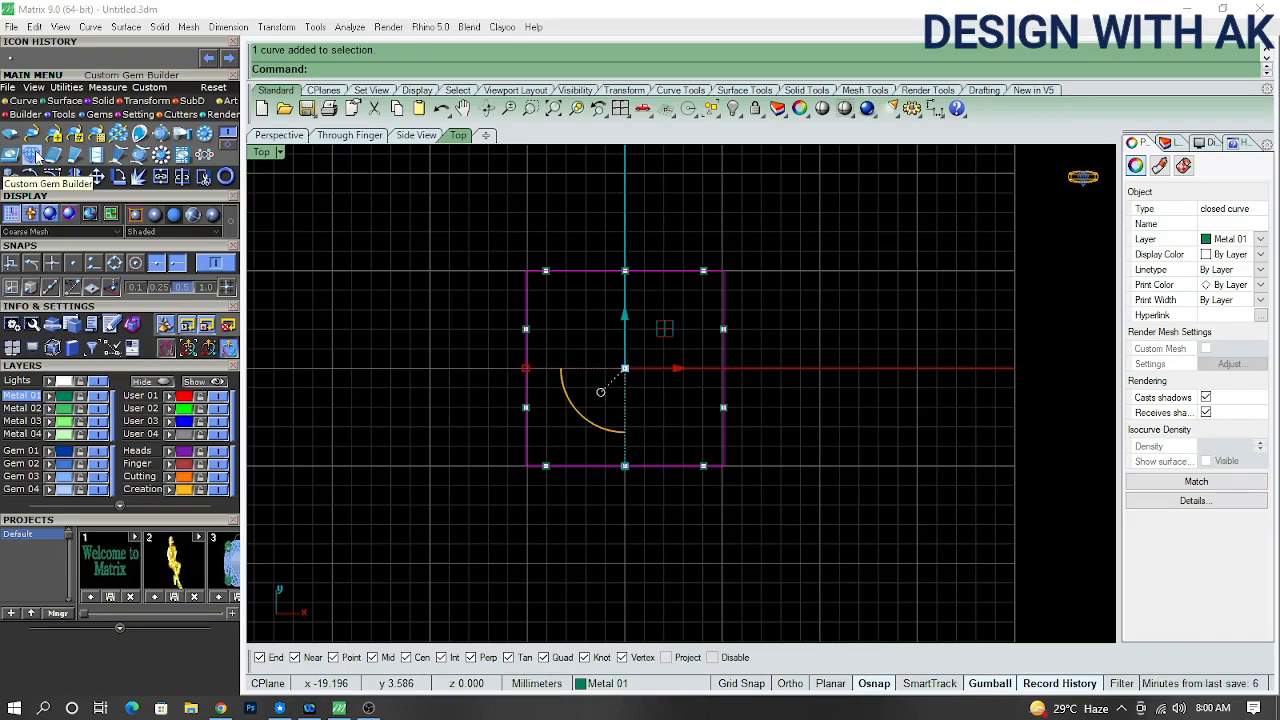
left_click(31, 155)
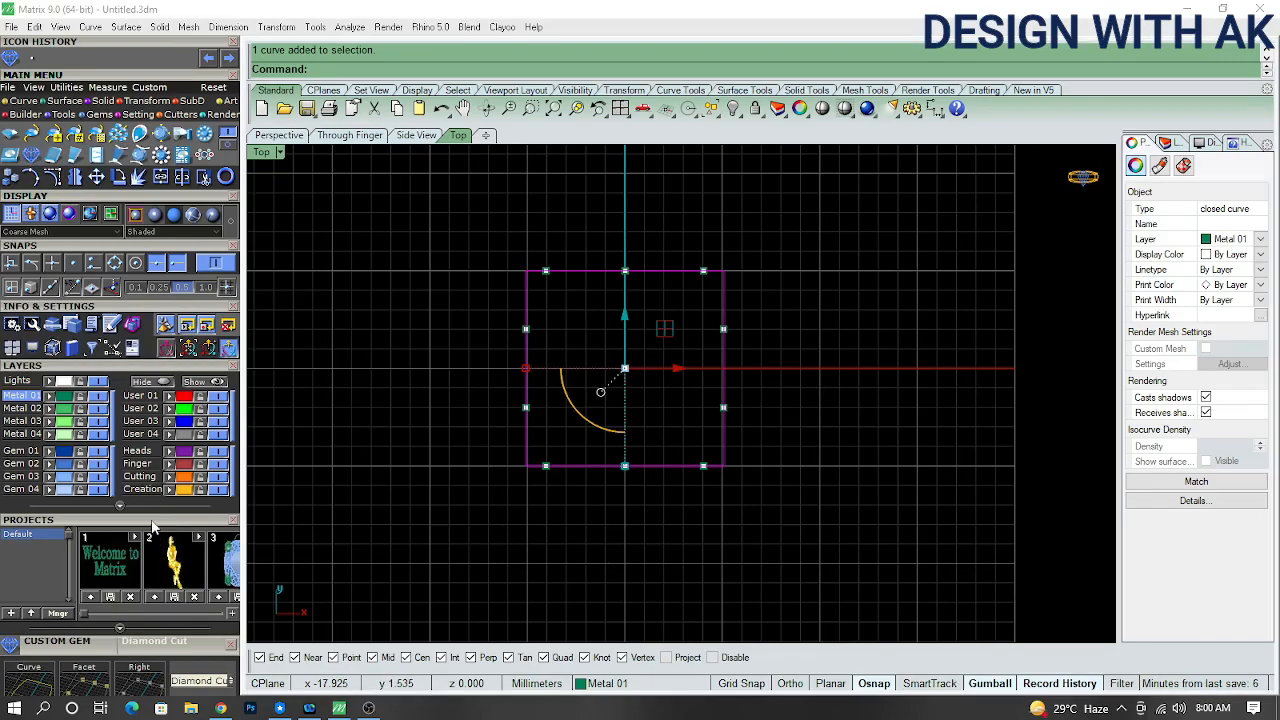
scroll(152, 527, "down", 5)
scroll(100, 386, "down", 1)
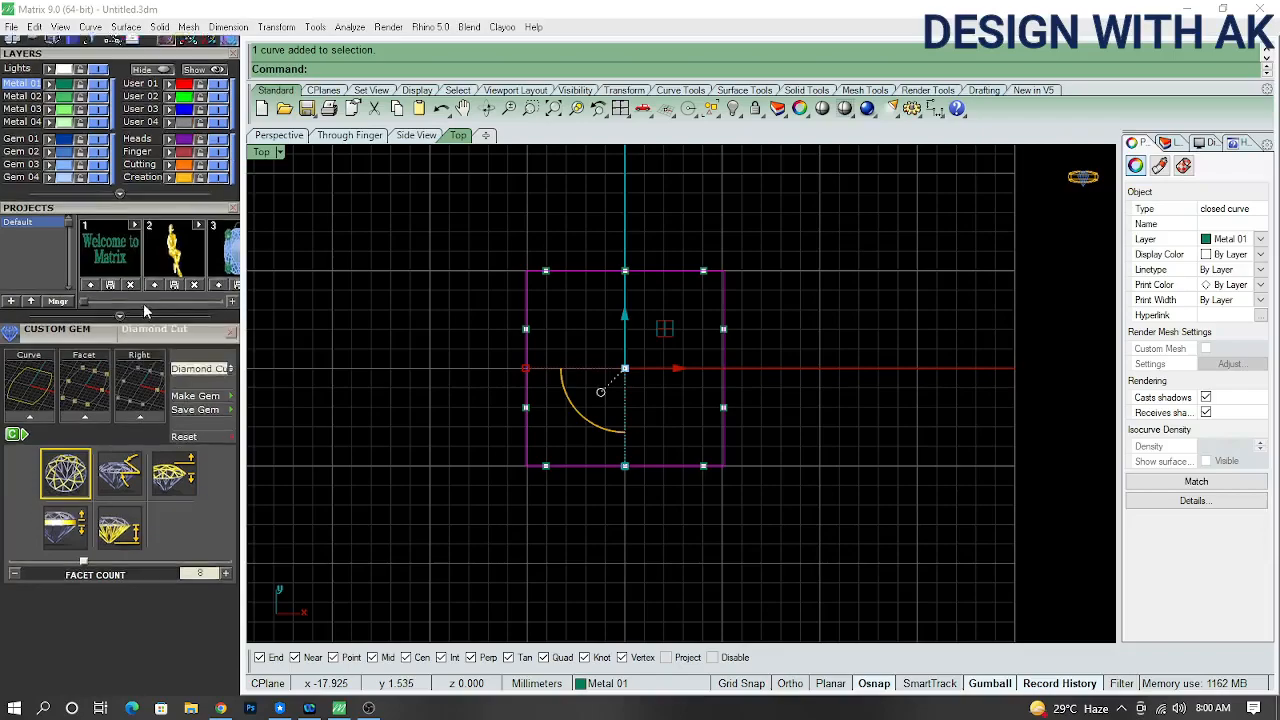
left_click(38, 399)
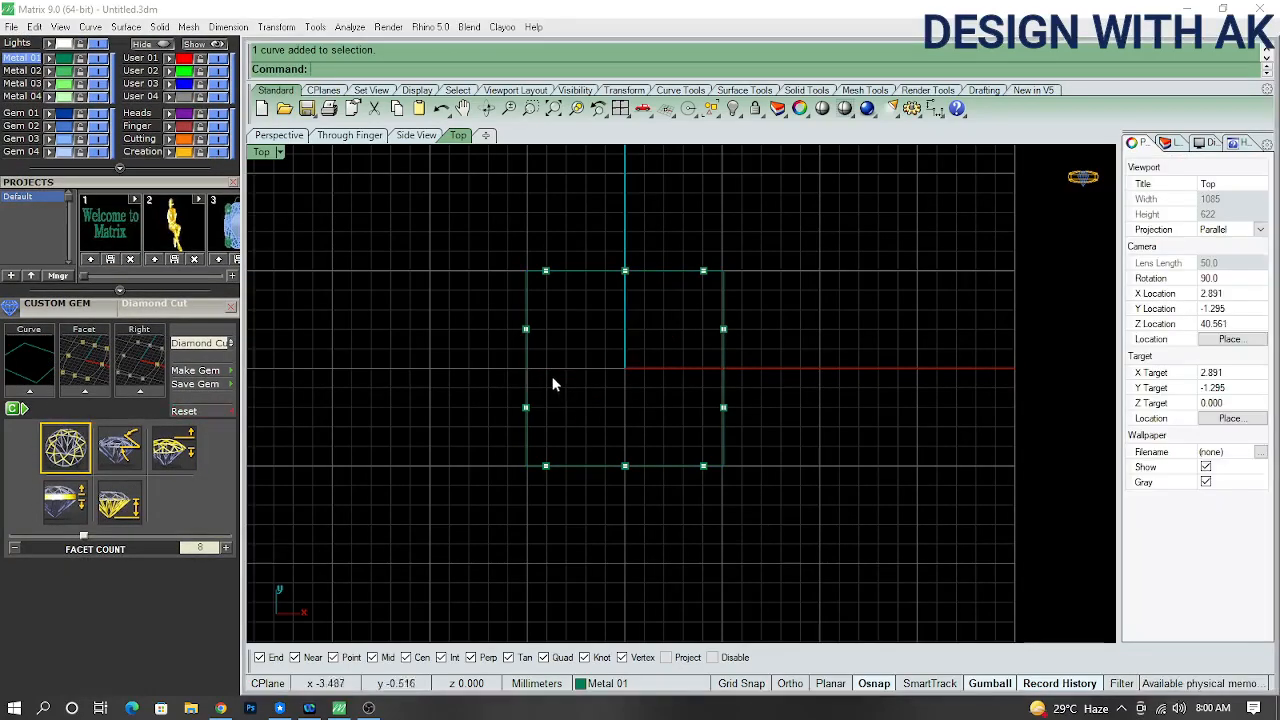
- Select all arrayed points without the rectangle and load them as the custom gem's facet points
left_click_drag(487, 222, 814, 522)
scroll(543, 298, "up", 1)
left_click(522, 314, "ctrl")
left_click(81, 393)
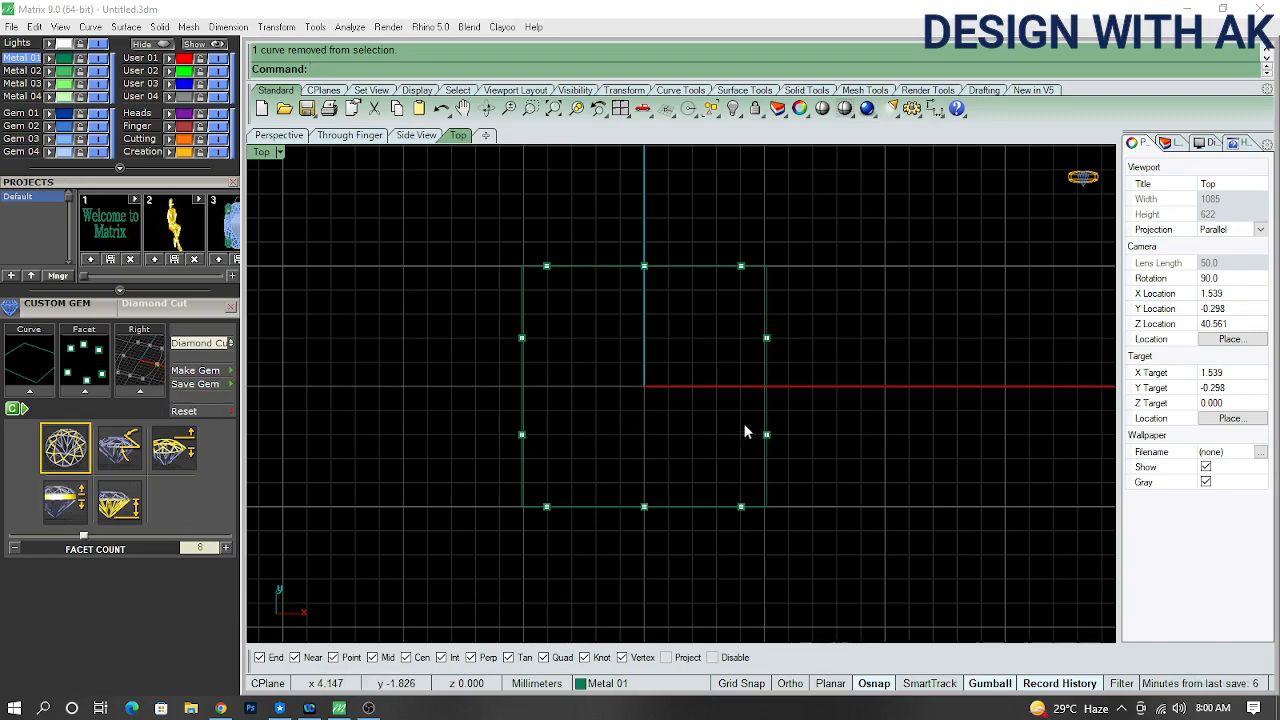
- Load the upper point on the rectangle's right edge as the gem's Right point and set the facet count to 10
left_click_drag(825, 369, 827, 371)
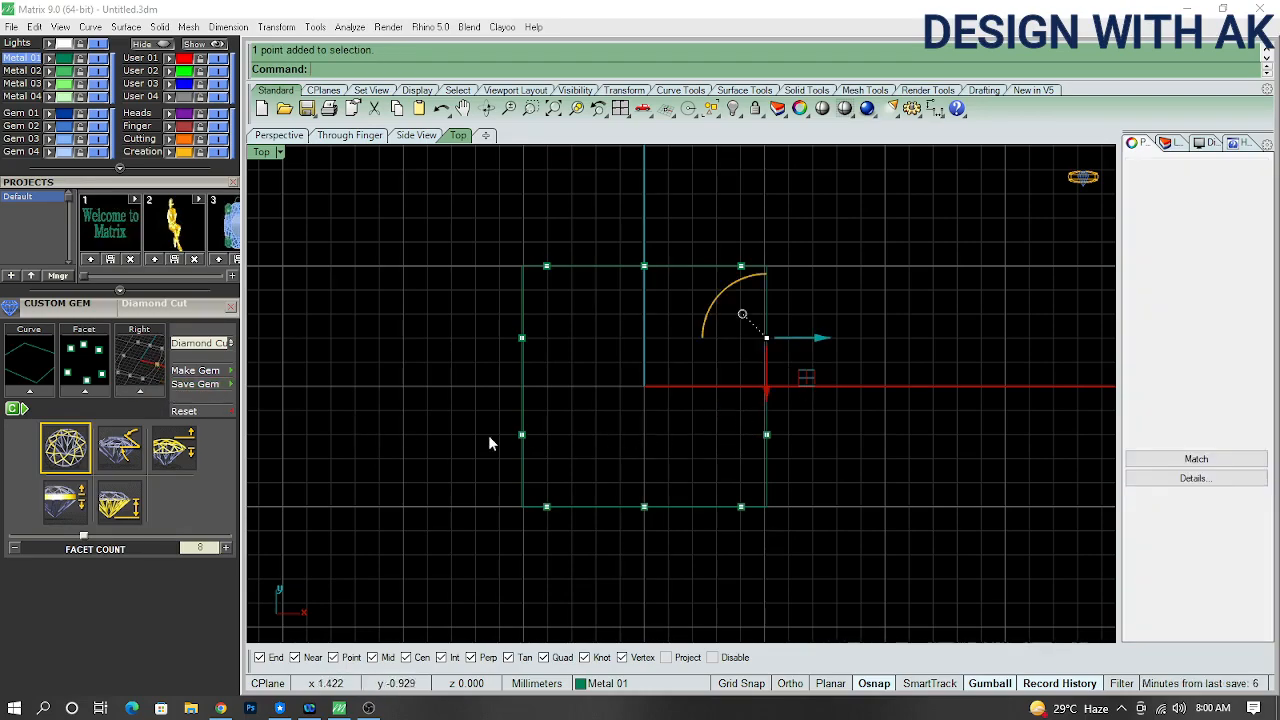
left_click(136, 391)
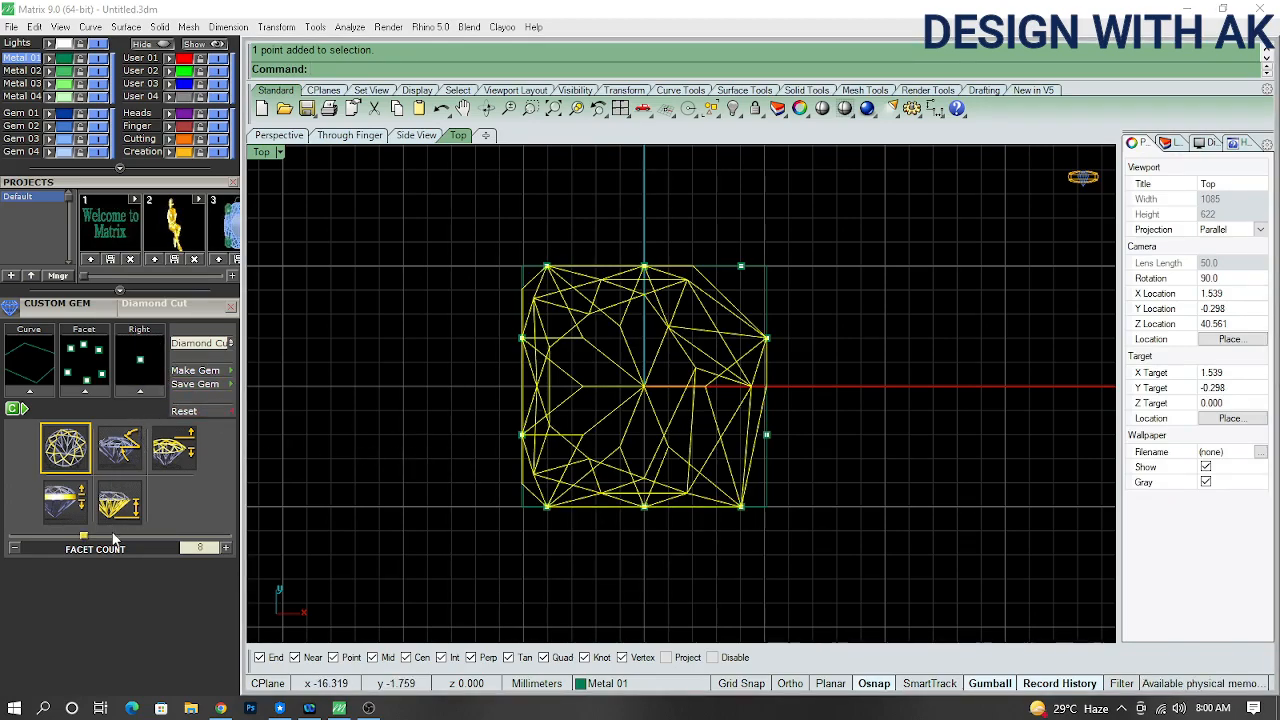
left_click_drag(85, 540, 102, 539)
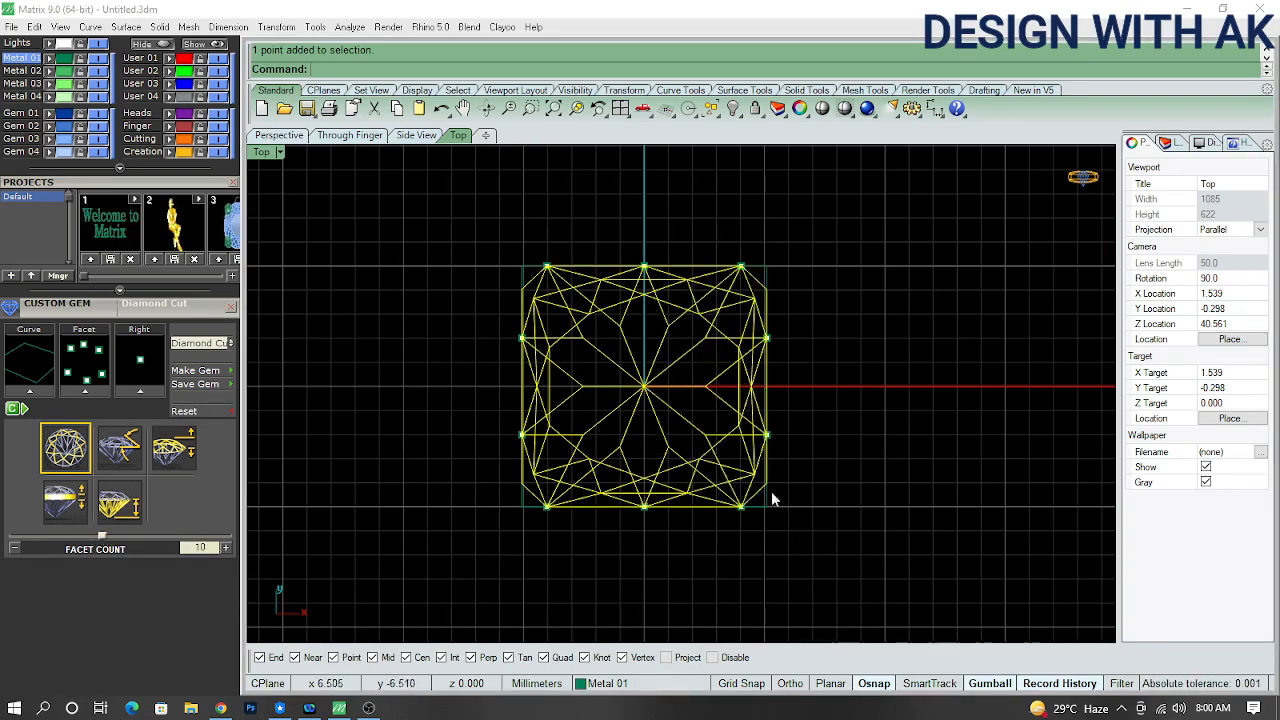
- Set the Top viewport's display mode to Shaded
scroll(717, 408, "up", 2)
scroll(822, 434, "down", 6)
right_click_drag(868, 454, 748, 418)
right_click(746, 418)
key("Escape")
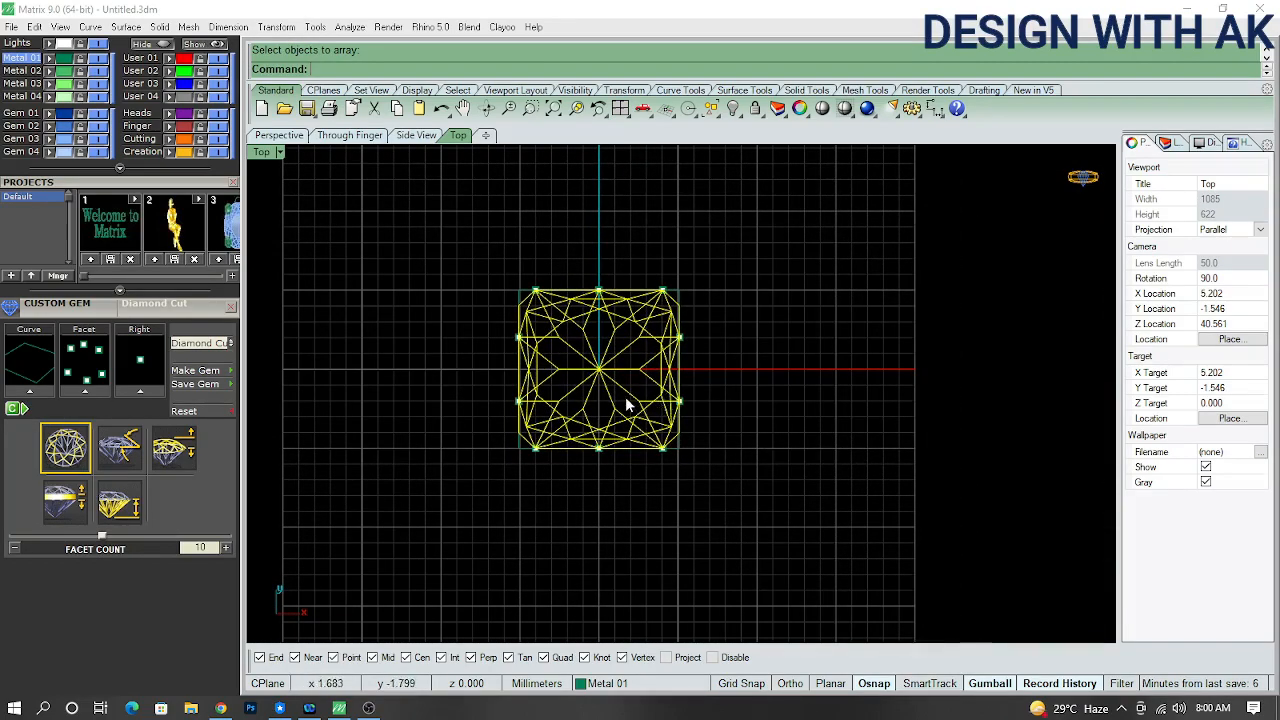
scroll(625, 396, "up", 5)
left_click(281, 152)
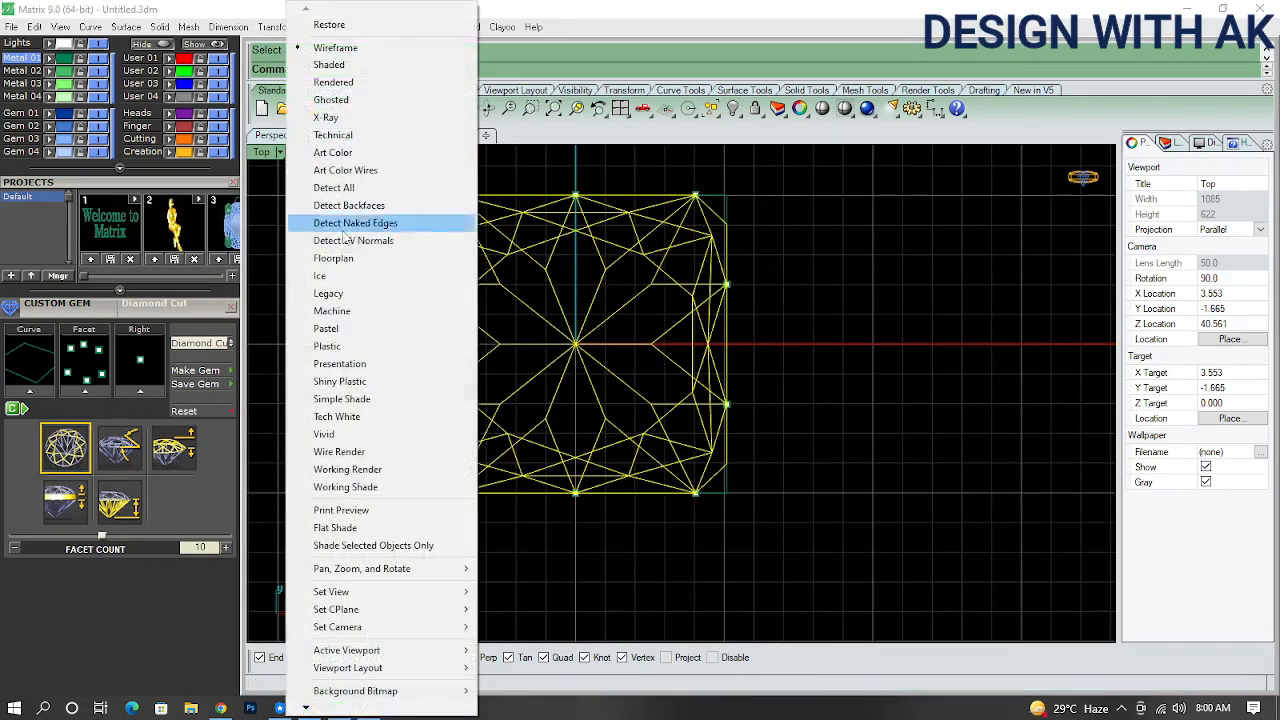
left_click(332, 83)
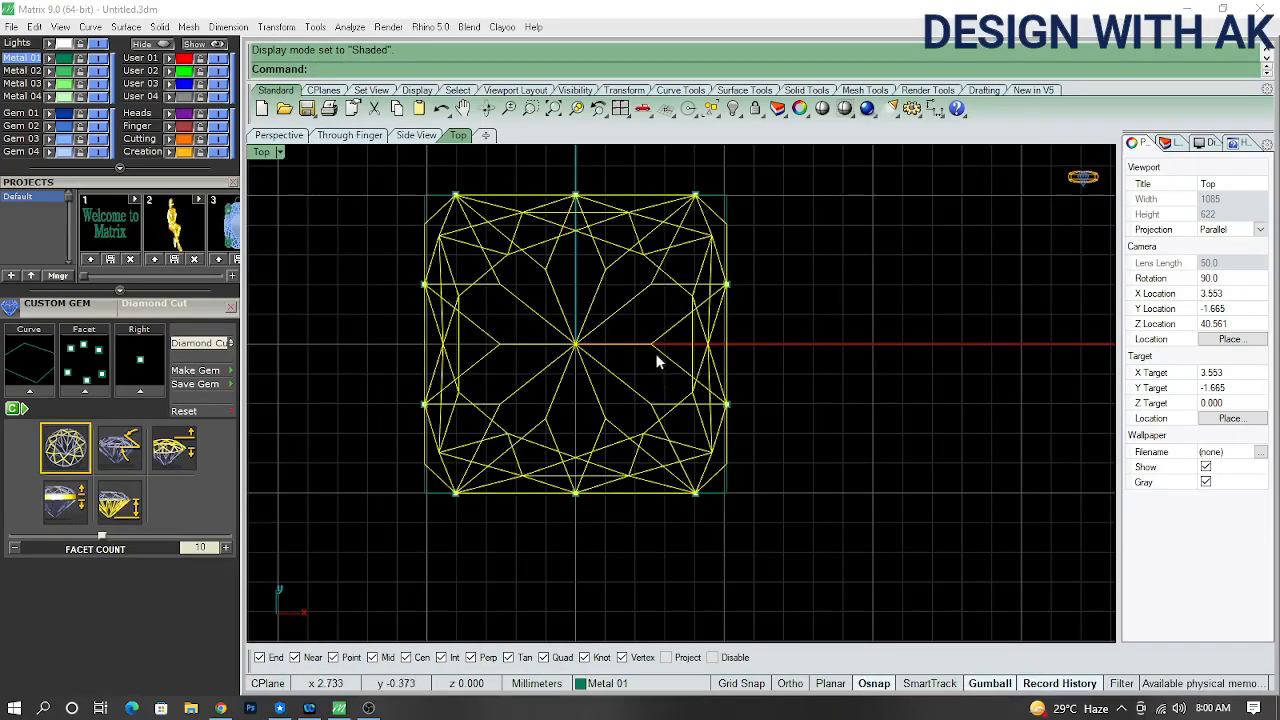
- Check the wireframe preview from several angles, restore the Top view, and make the 10-facet diamond-cut gem
right_click_drag(723, 388, 674, 205, "ctrl+shift")
scroll(666, 326, "up", 6)
mouse_move(664, 326)
right_mouse_down("ctrl+shift")
mouse_move(491, 326)
mouse_move(672, 305)
right_mouse_up("ctrl+shift")
scroll(577, 249, "down", 6)
right_click_drag(592, 250, 675, 385, "ctrl+shift")
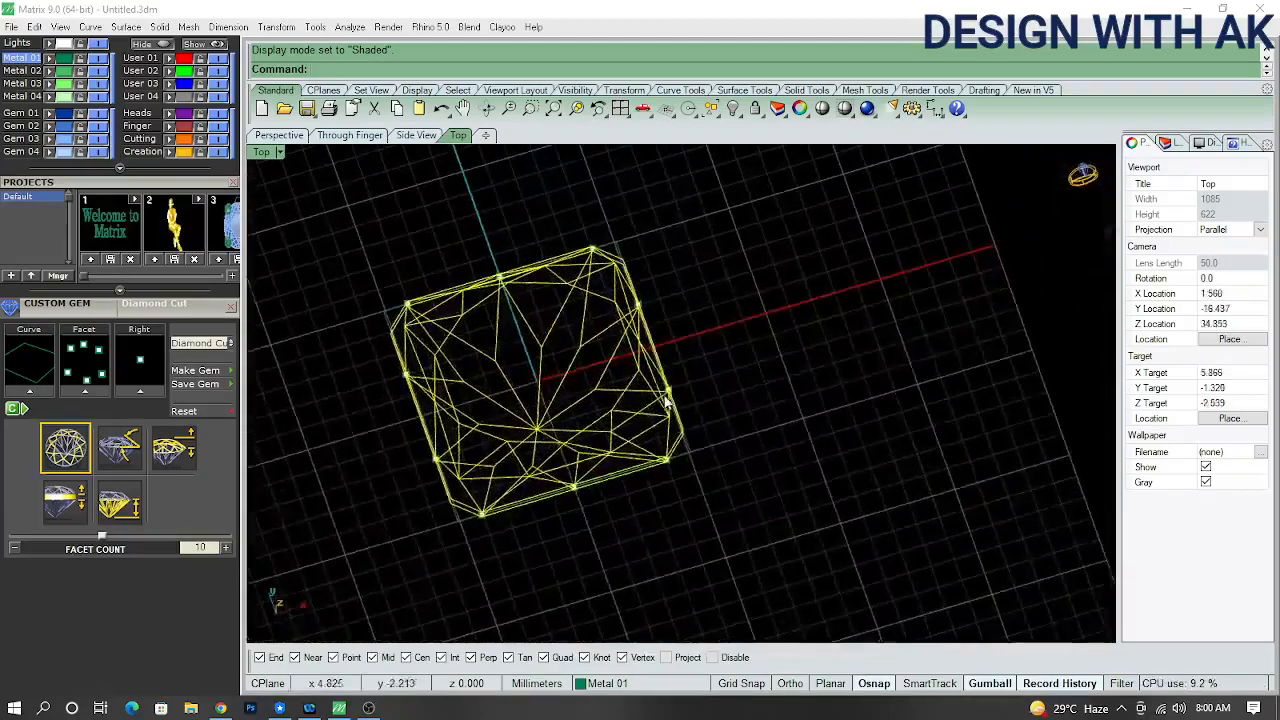
key("ctrl+F1")
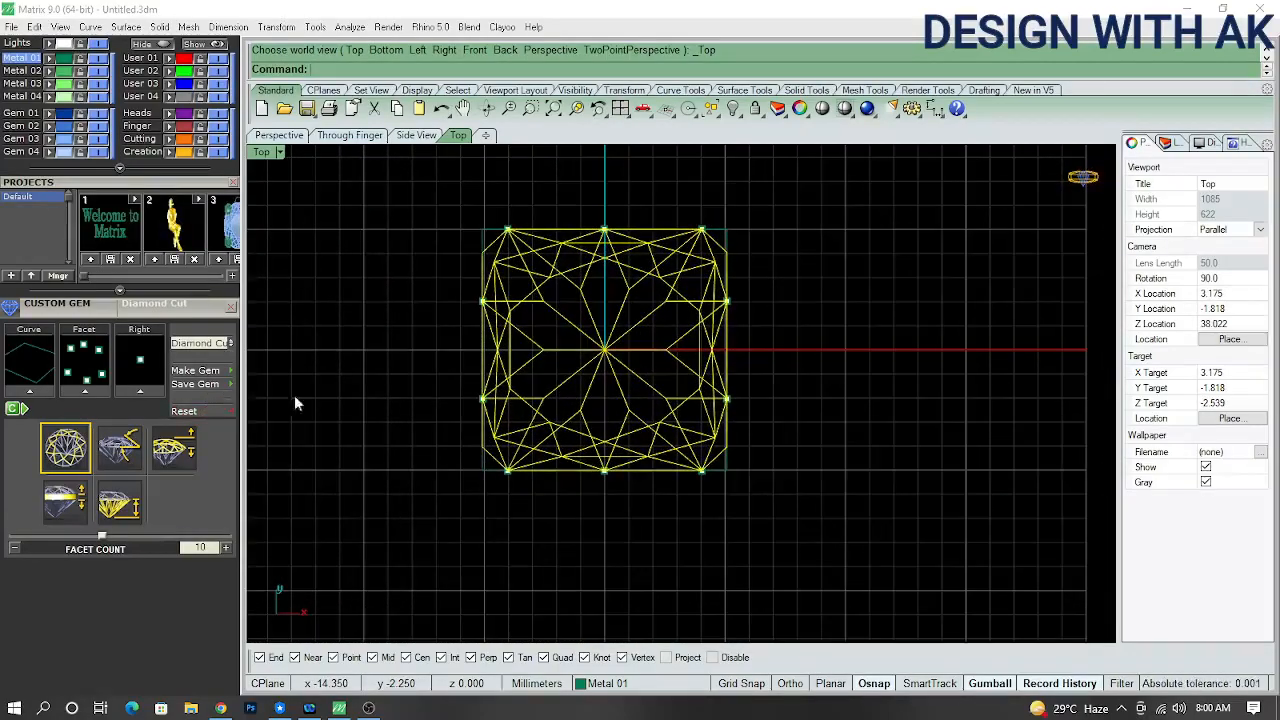
left_click(216, 375)
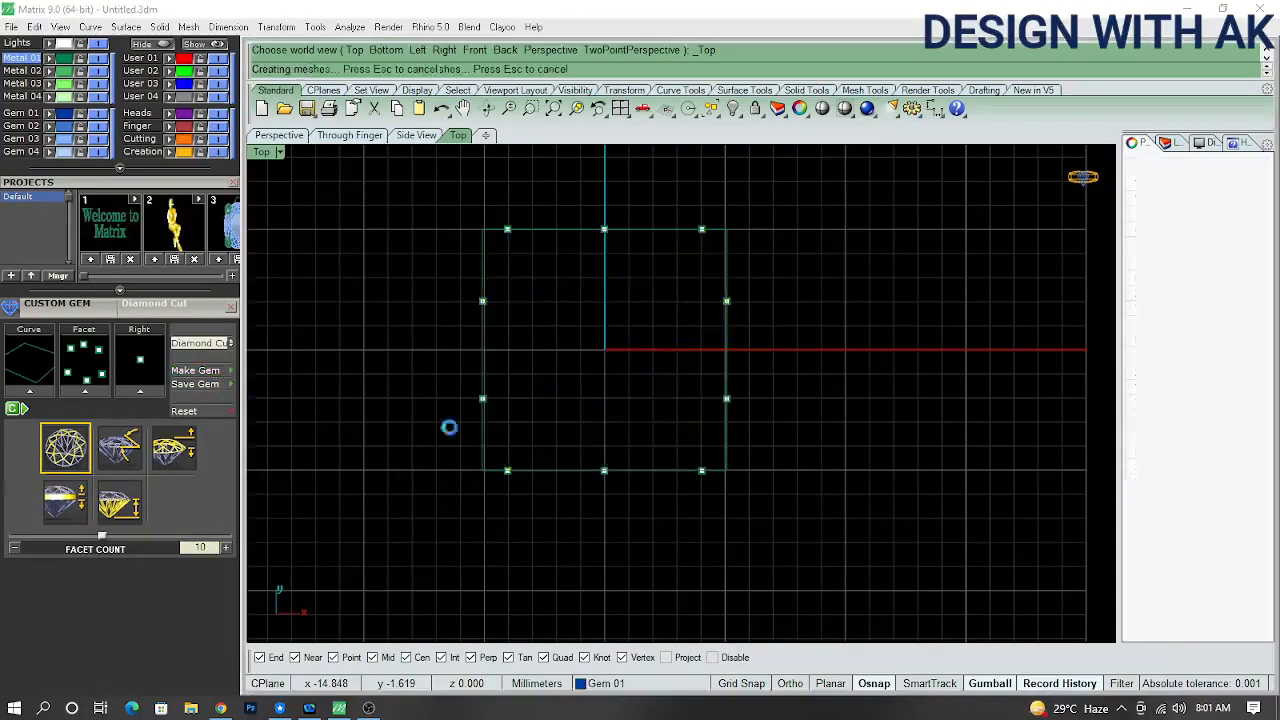
left_click(756, 405)
- Undo the ten-point array and delete the finished gem's surfaces, keeping the rectangle and its upper midpoint point
right_click_drag(663, 423, 799, 418, "ctrl+shift")
key("Home")
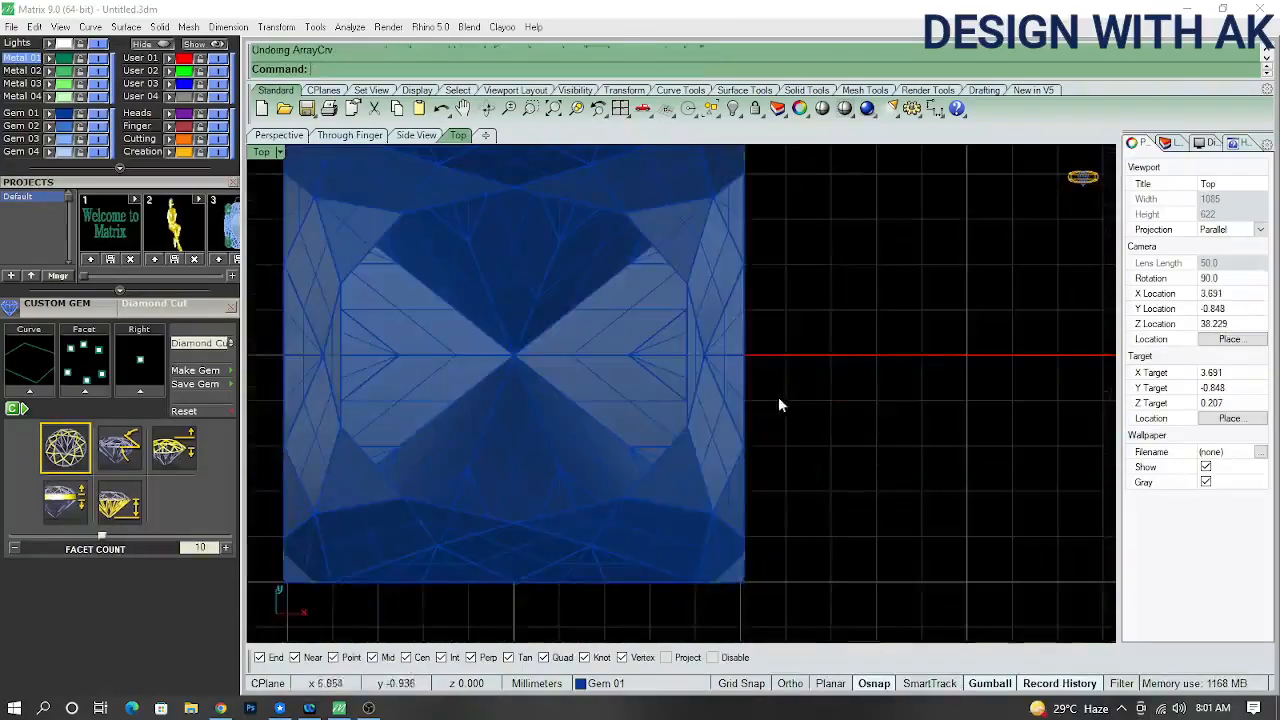
scroll(776, 400, "down", 6)
right_click_drag(700, 430, 766, 423)
left_click(746, 423)
key("Escape")
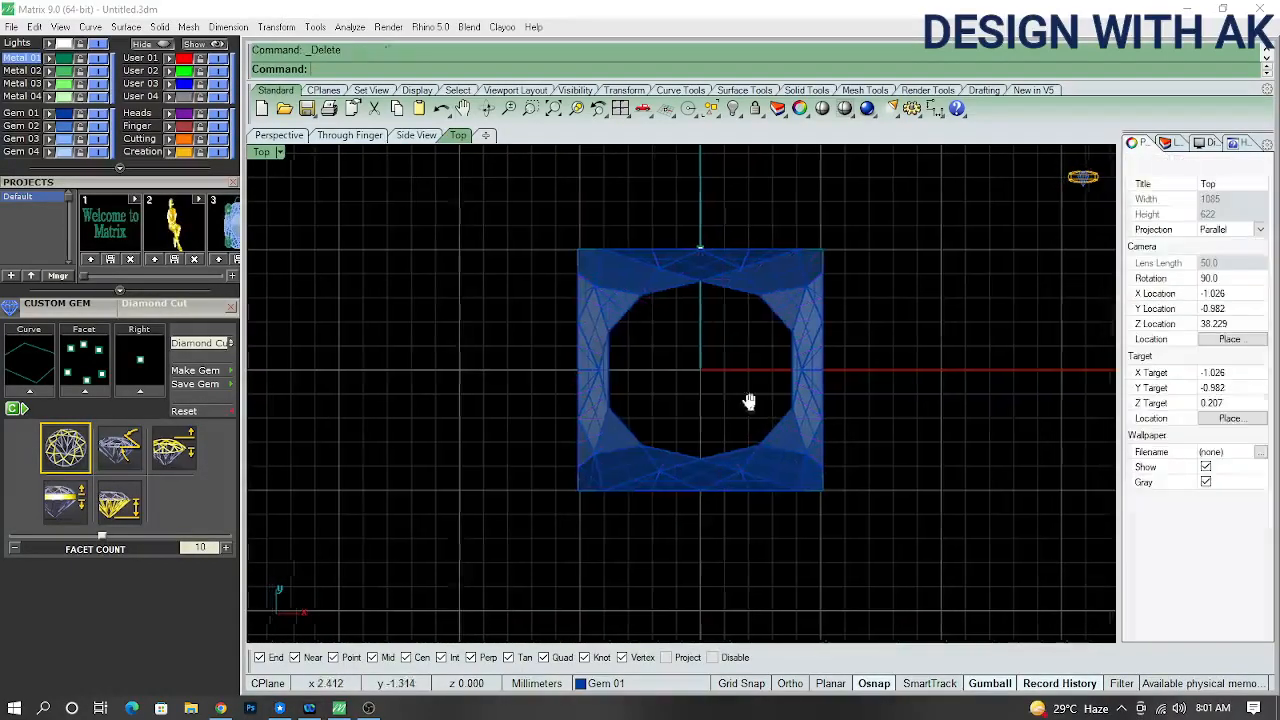
left_click(740, 422)
key("Delete")
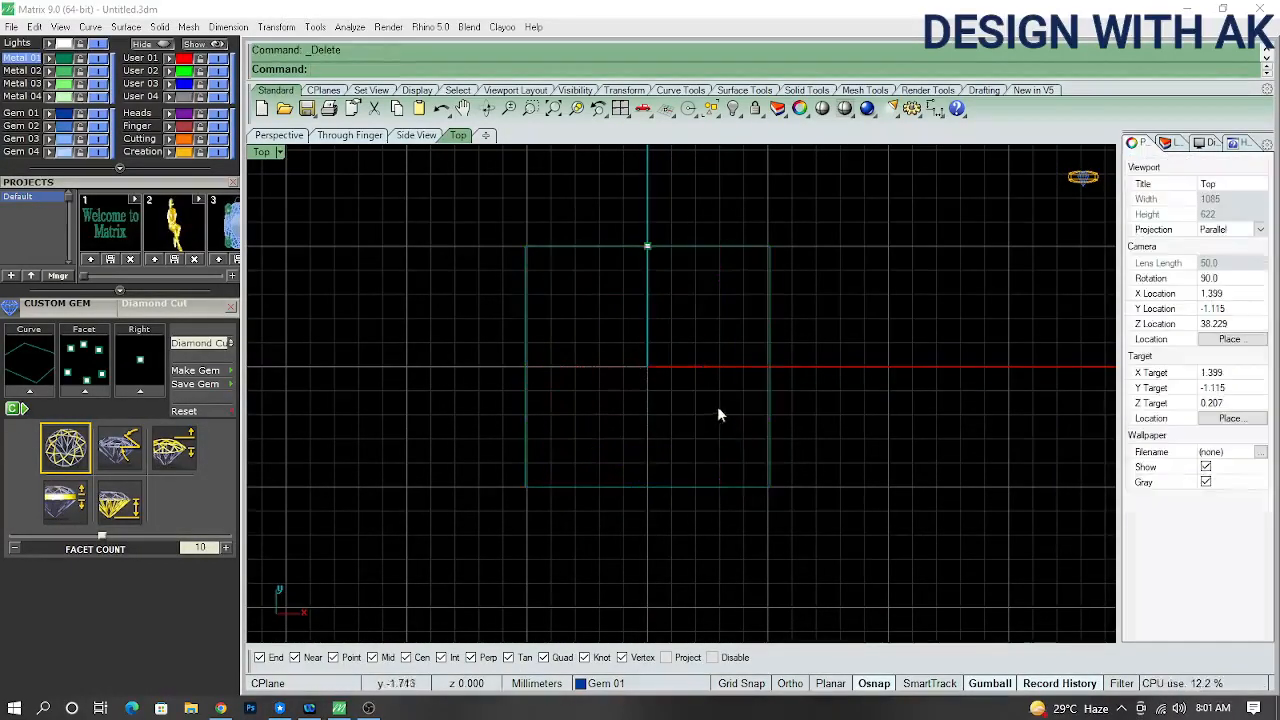
- Array the point at the middle of the rectangle's upper edge along the rectangle with ArrayCrv, using 12 items and Freeform orientation
scroll(648, 252, "up", 1)
left_click_drag(612, 209, 677, 277)
type("ac")
key("Return")
left_click_drag(580, 333, 535, 320)
left_click(798, 343)
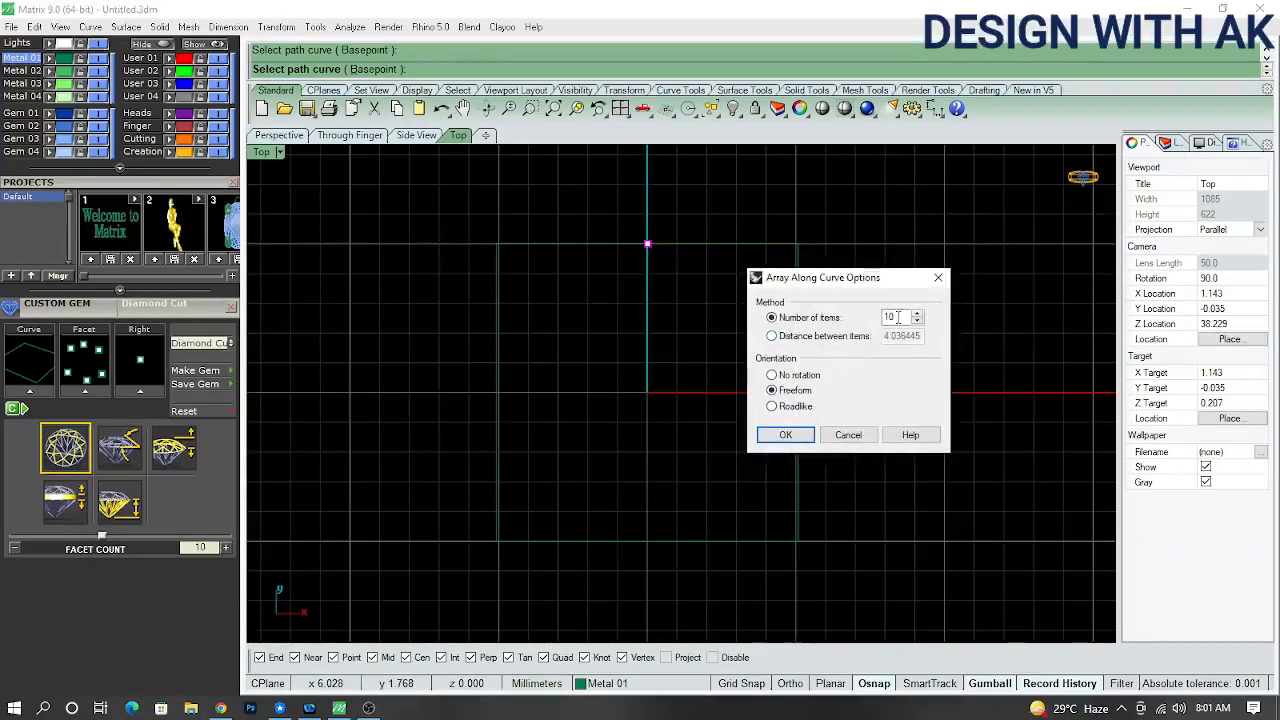
type("12")
key("Return")
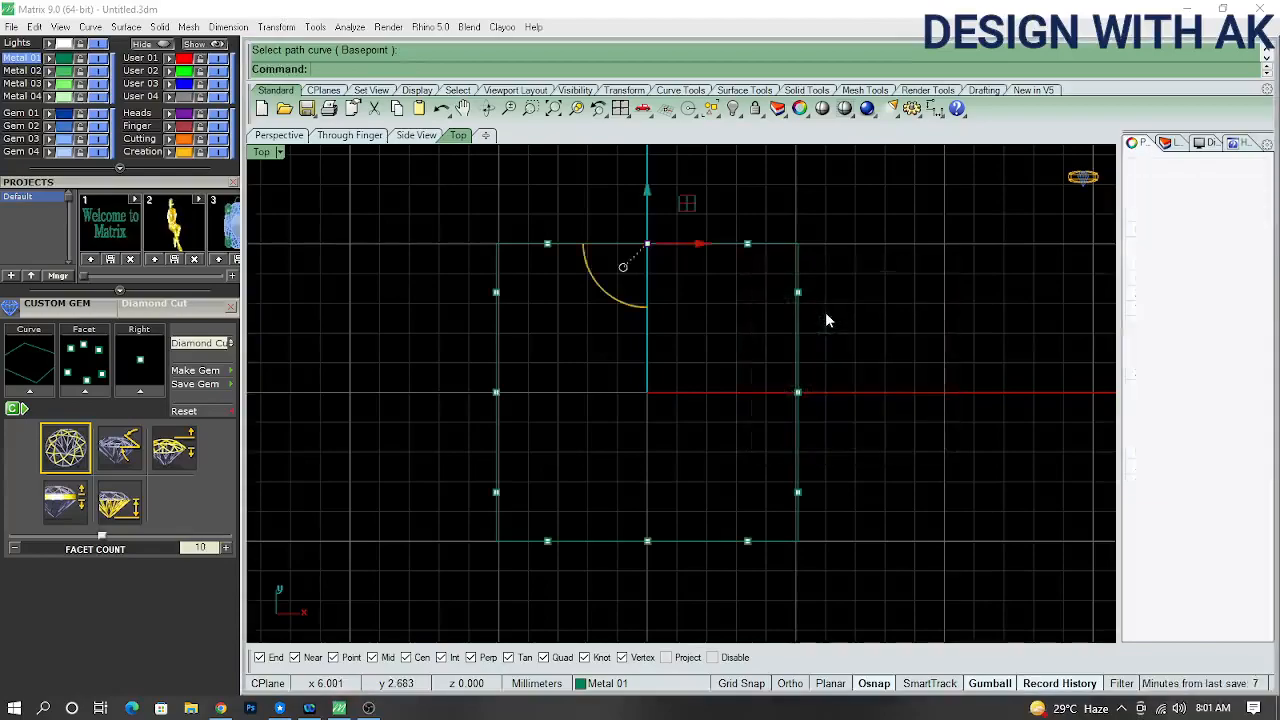
- Undo the 12-item array and repeat it with 12 items, picking the rectangle's upper edge as the path
left_click(861, 380)
right_click_drag(716, 370, 735, 362)
key("ctrl+z")
left_click_drag(682, 246, 648, 222)
right_click_drag(668, 246, 652, 283)
left_click(682, 318)
left_click_drag(629, 237, 690, 304)
type("AC")
key("Return")
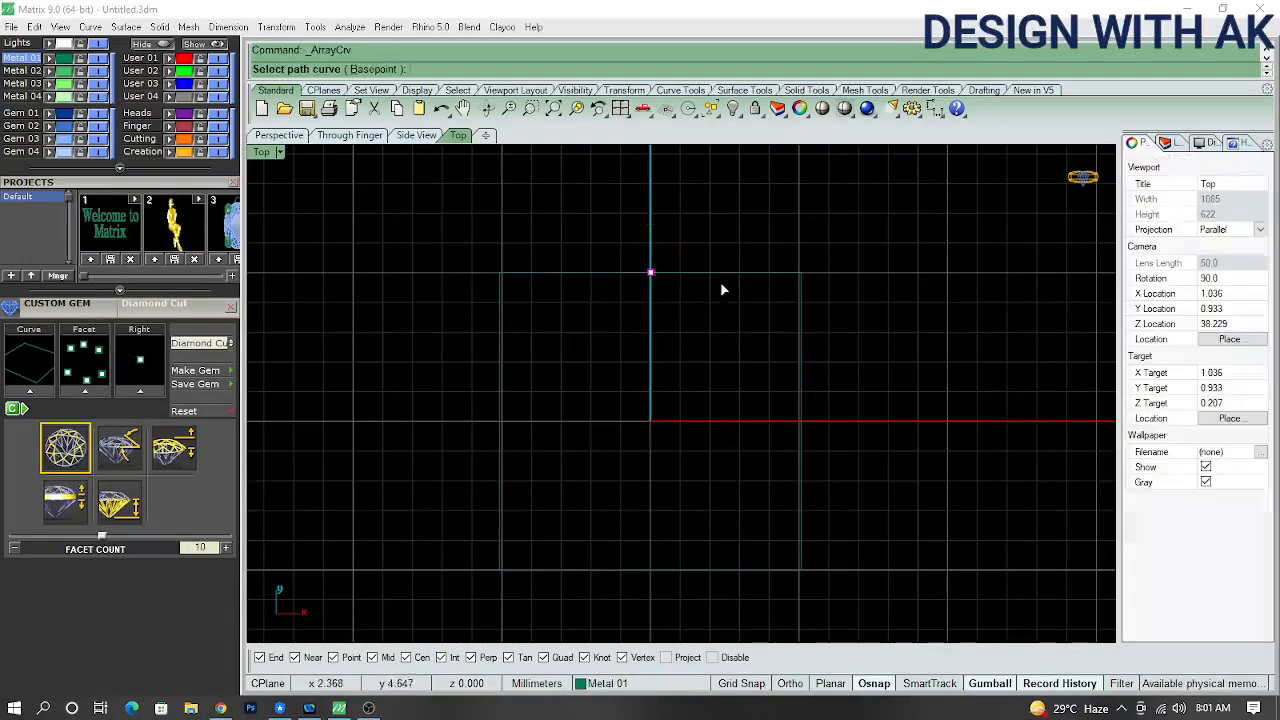
left_click(720, 273)
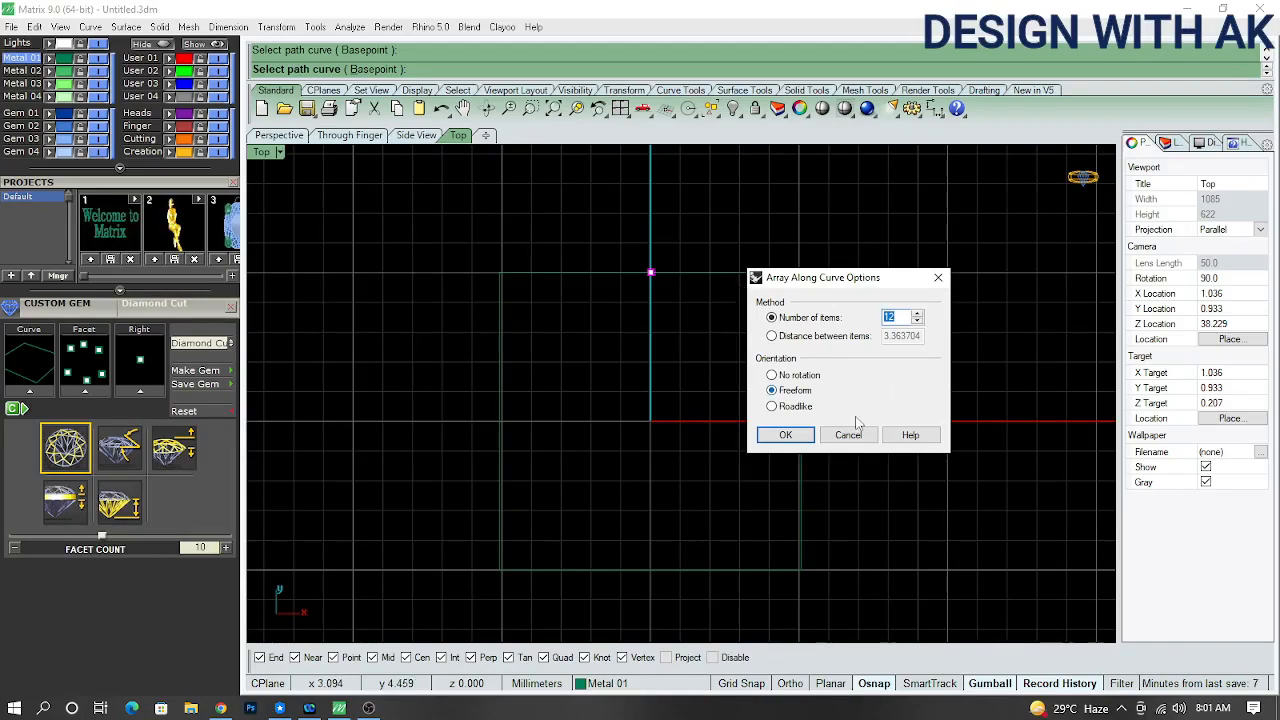
left_click(786, 435)
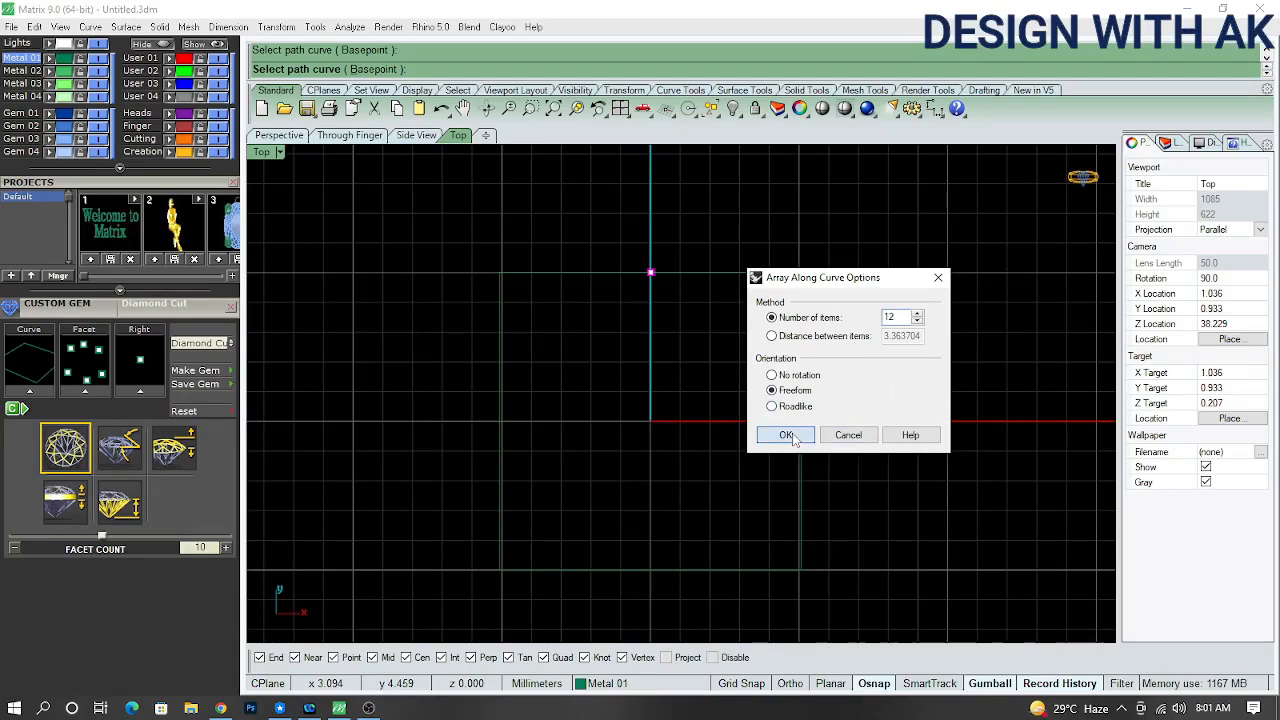
- Undo the repeated array and array the point along the rectangle with 16 items and Freeform orientation
key("ctrl+z")
left_click_drag(614, 217, 710, 314)
right_click(710, 314)
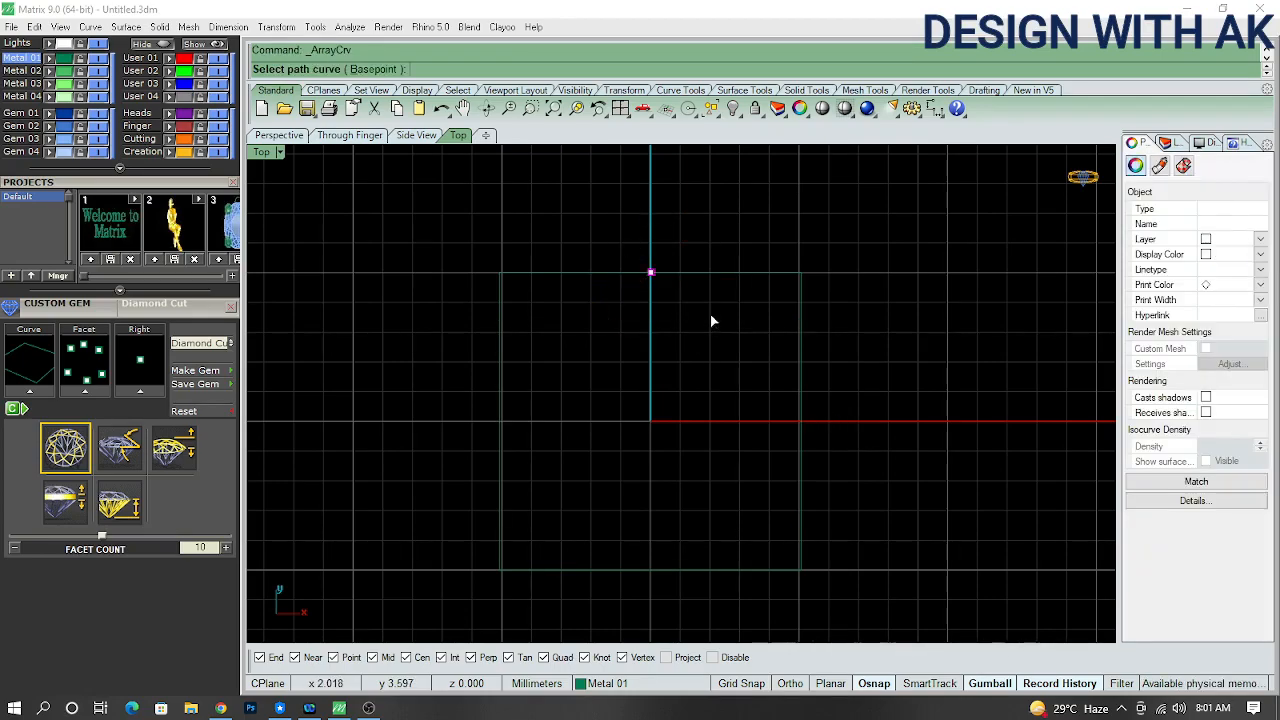
left_click(797, 305)
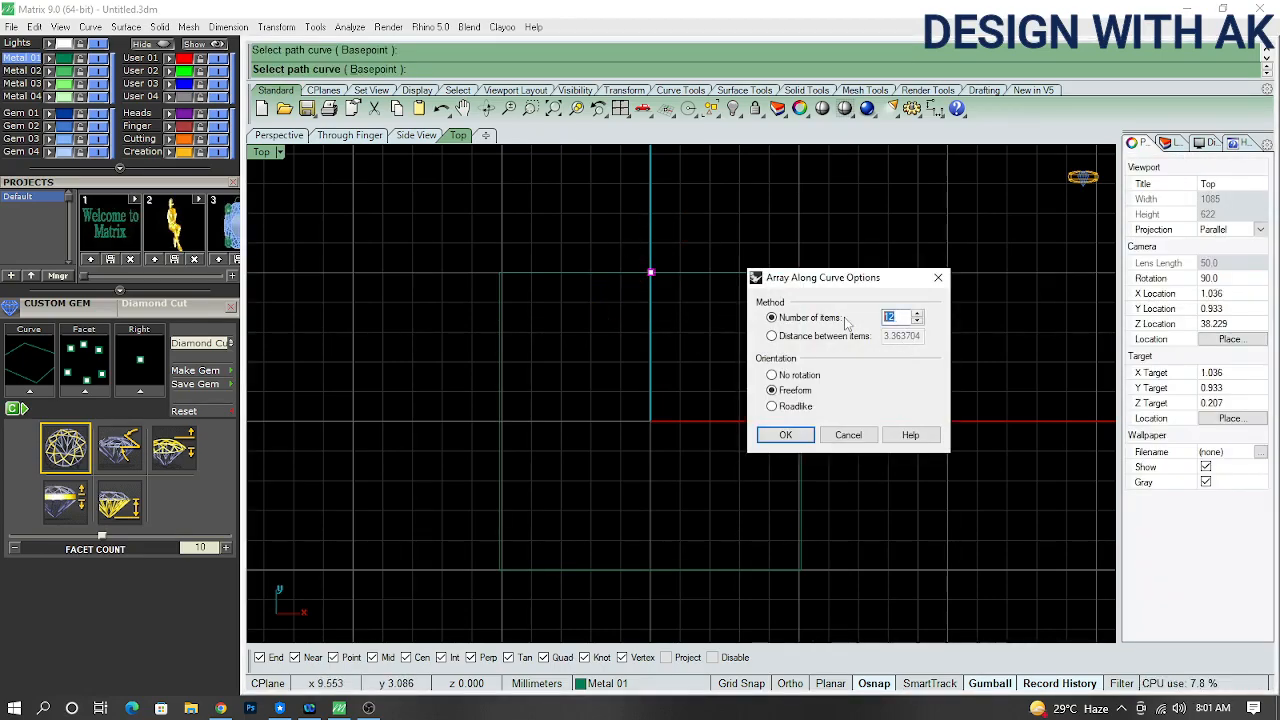
type("16")
key("Return")
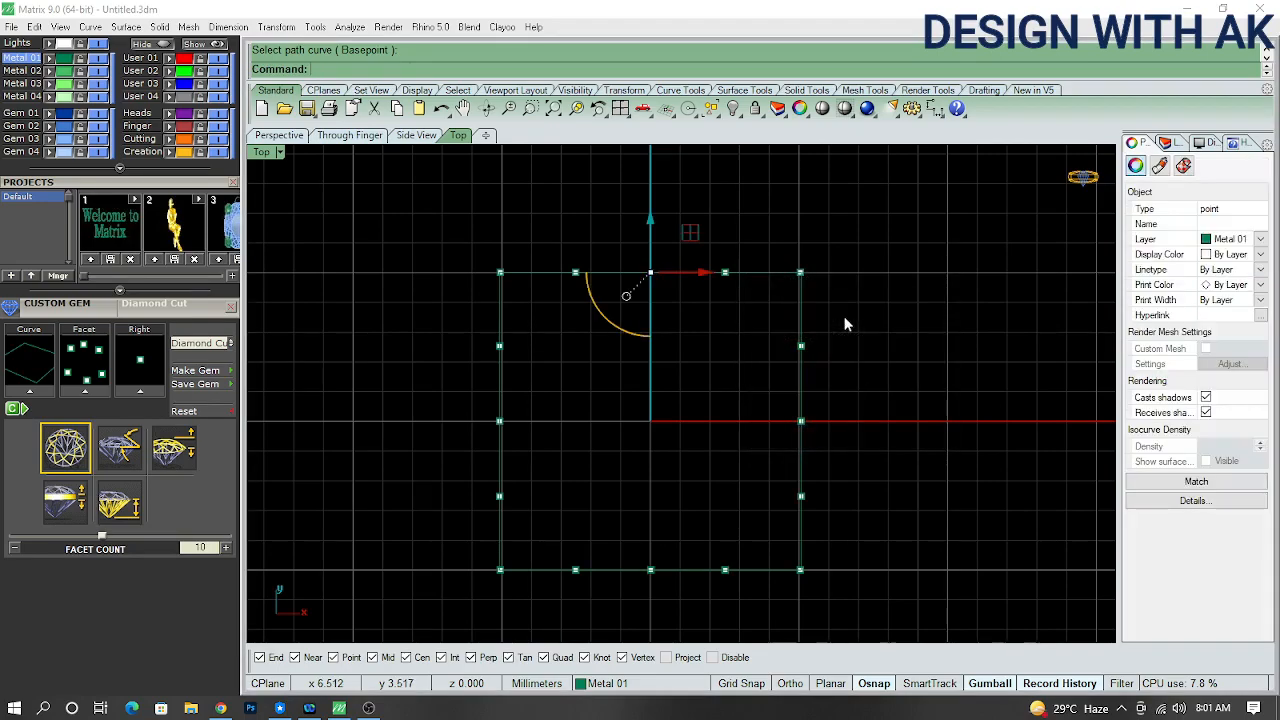
right_click_drag(869, 380, 869, 379)
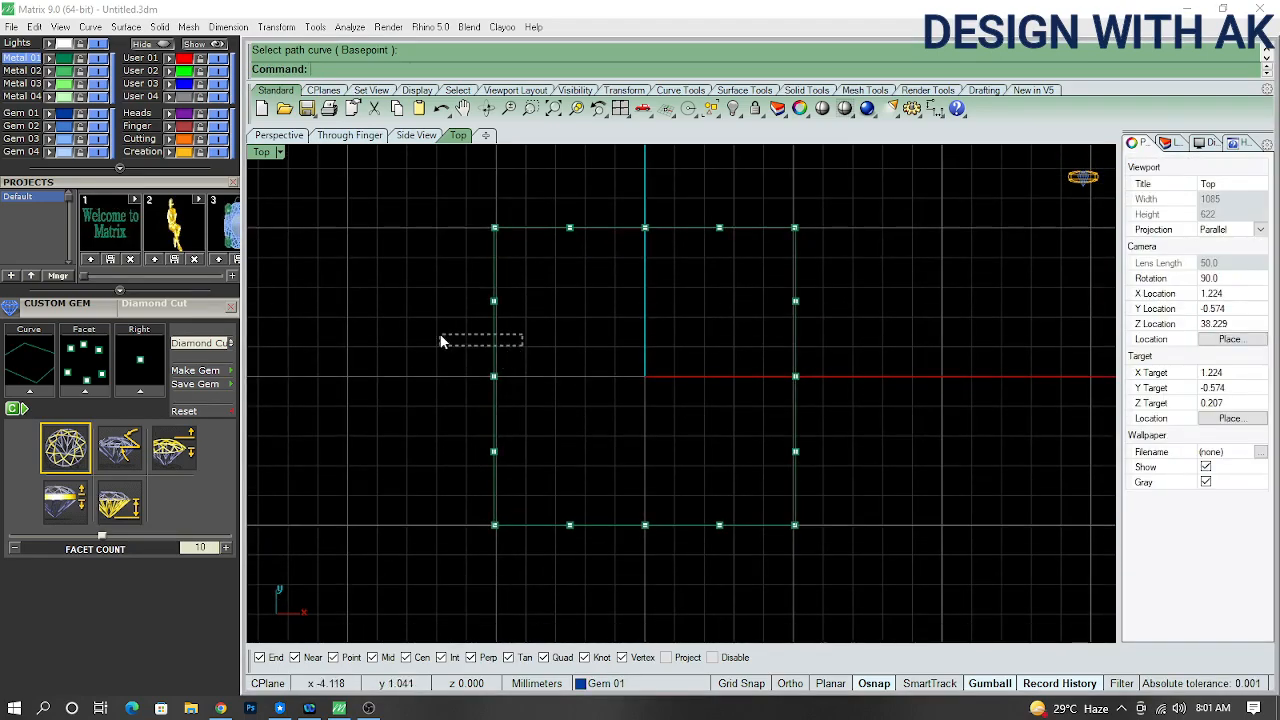
- Load the rectangle as the custom gem's outline curve and set the facet count to 16
left_click_drag(441, 336, 438, 335)
left_click(30, 392)
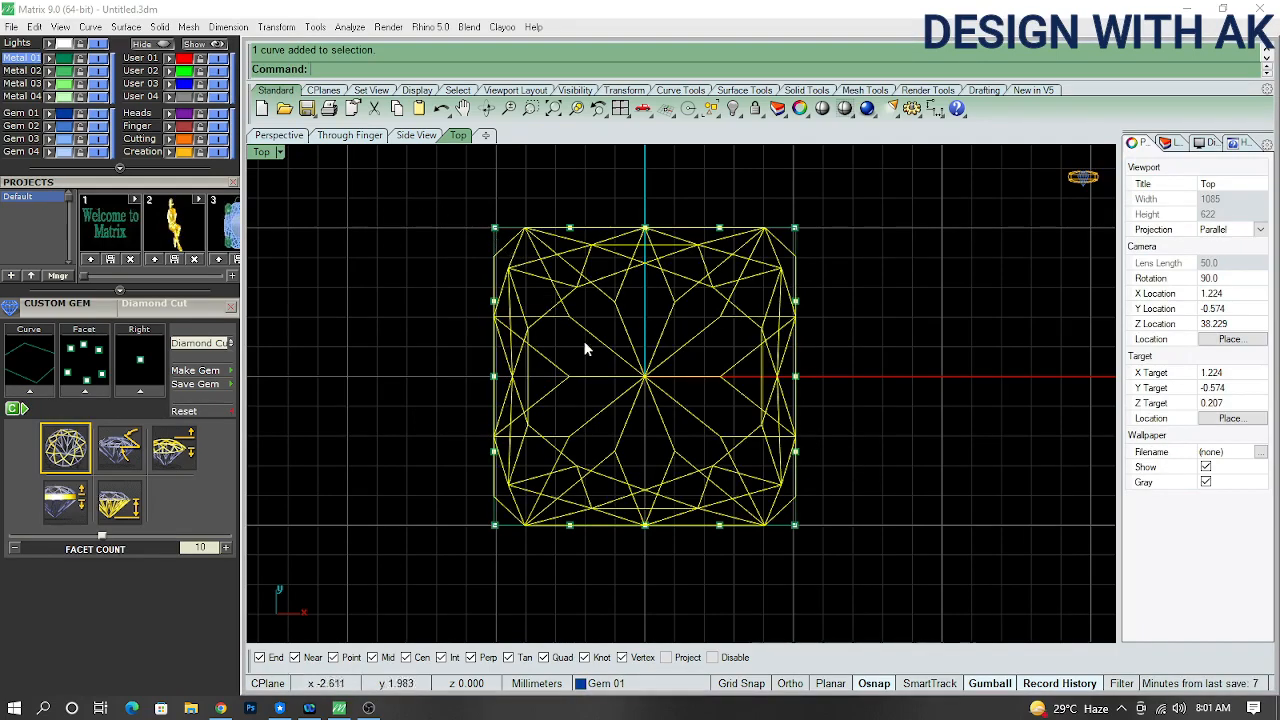
left_click(224, 550)
left_click(225, 548)
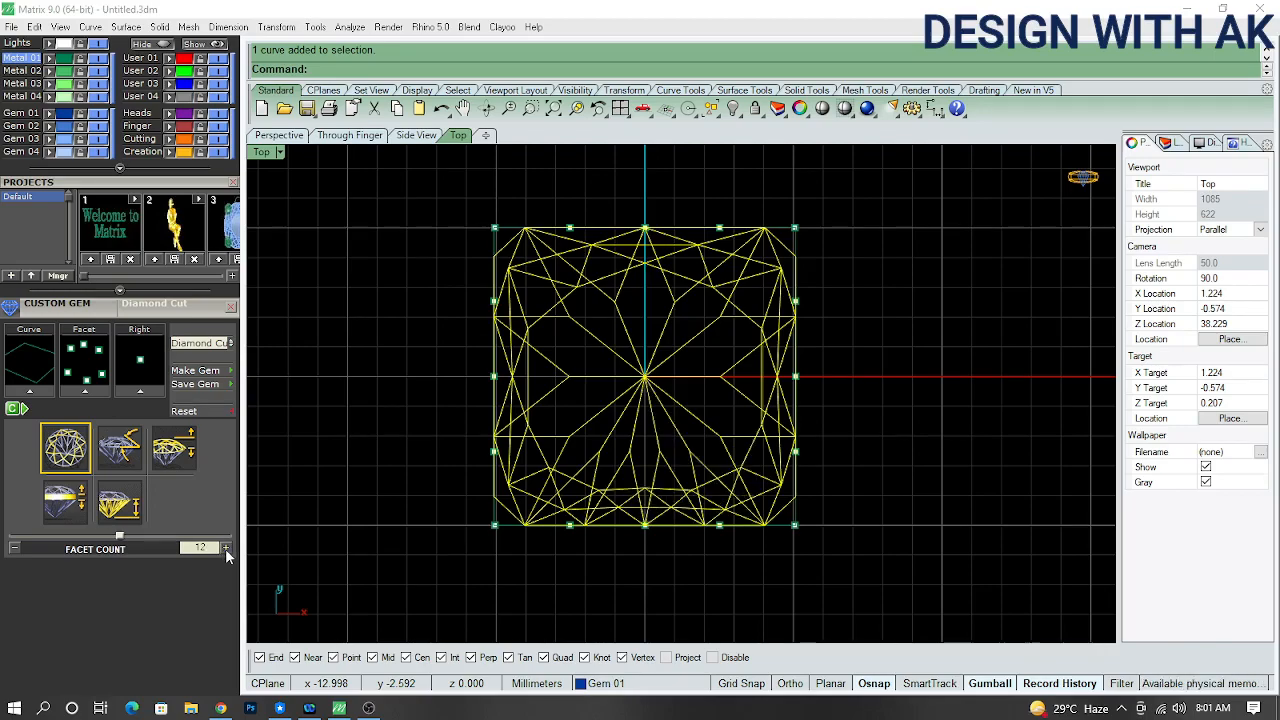
left_click(225, 548)
left_click(225, 548)
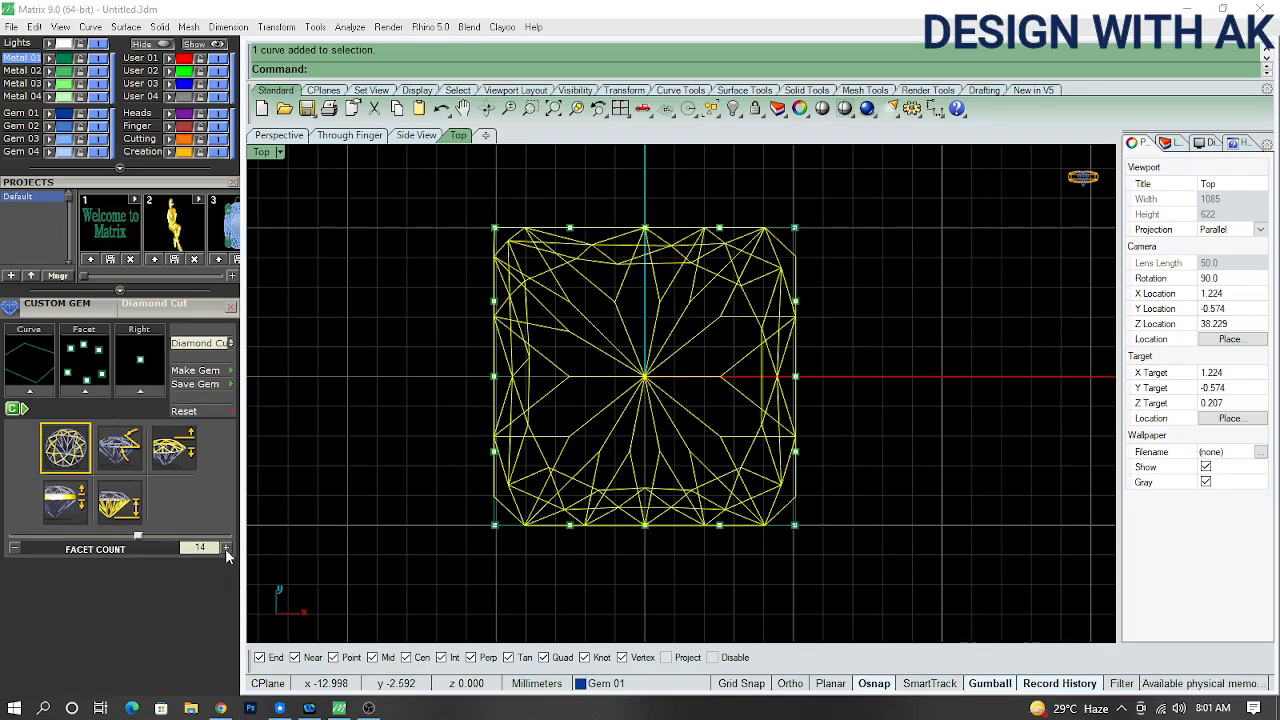
left_click(225, 548)
left_click(225, 548)
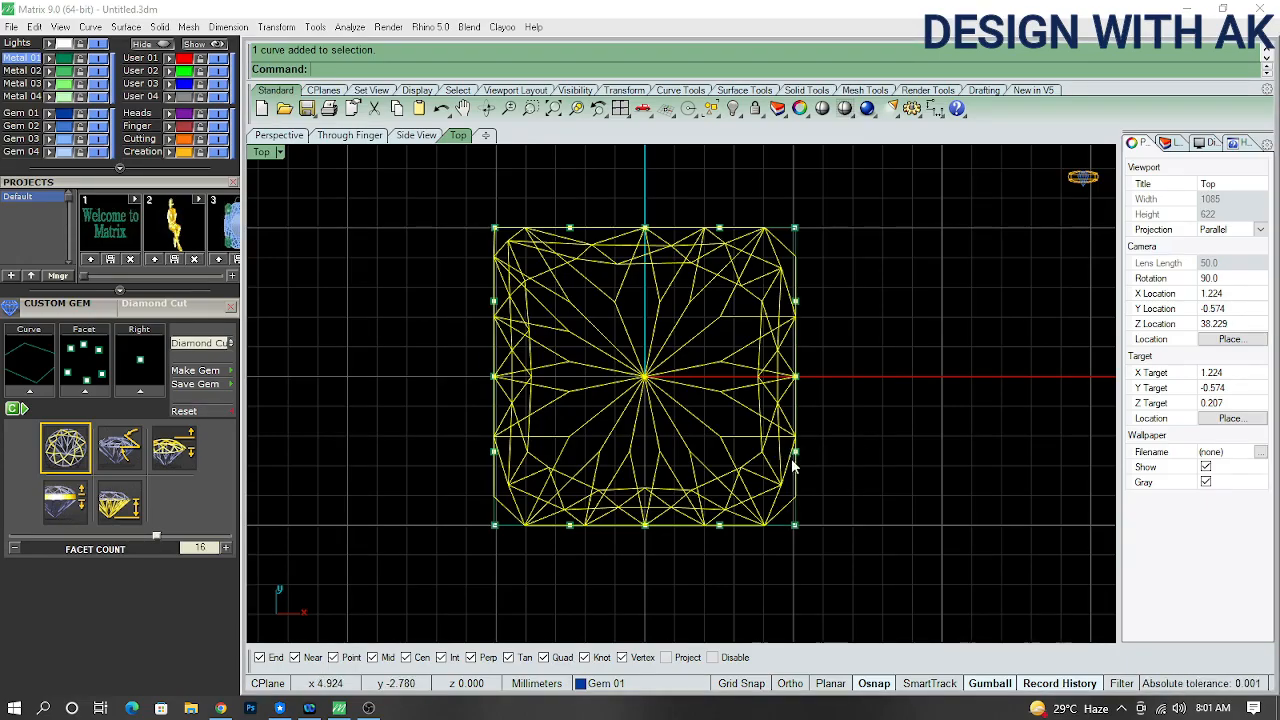
- Set the gem's crown angle to 42° and its girdle thickness to 0.53 mm
right_click_drag(792, 456, 786, 257, "ctrl+shift")
scroll(691, 366, "up", 6)
right_click_drag(691, 366, 690, 430, "ctrl+shift")
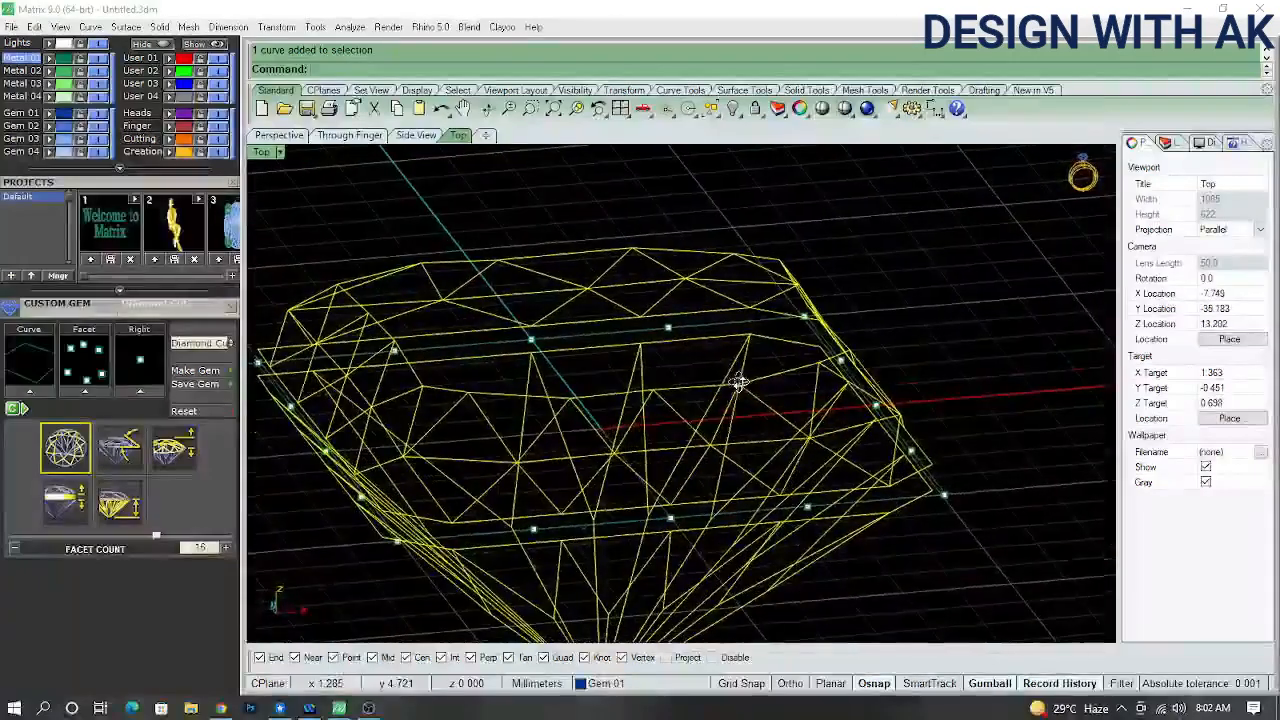
left_click(120, 448)
left_click_drag(155, 537, 141, 541)
left_click(60, 500)
right_click_drag(508, 468, 443, 498, "ctrl+shift")
left_click_drag(65, 536, 70, 538)
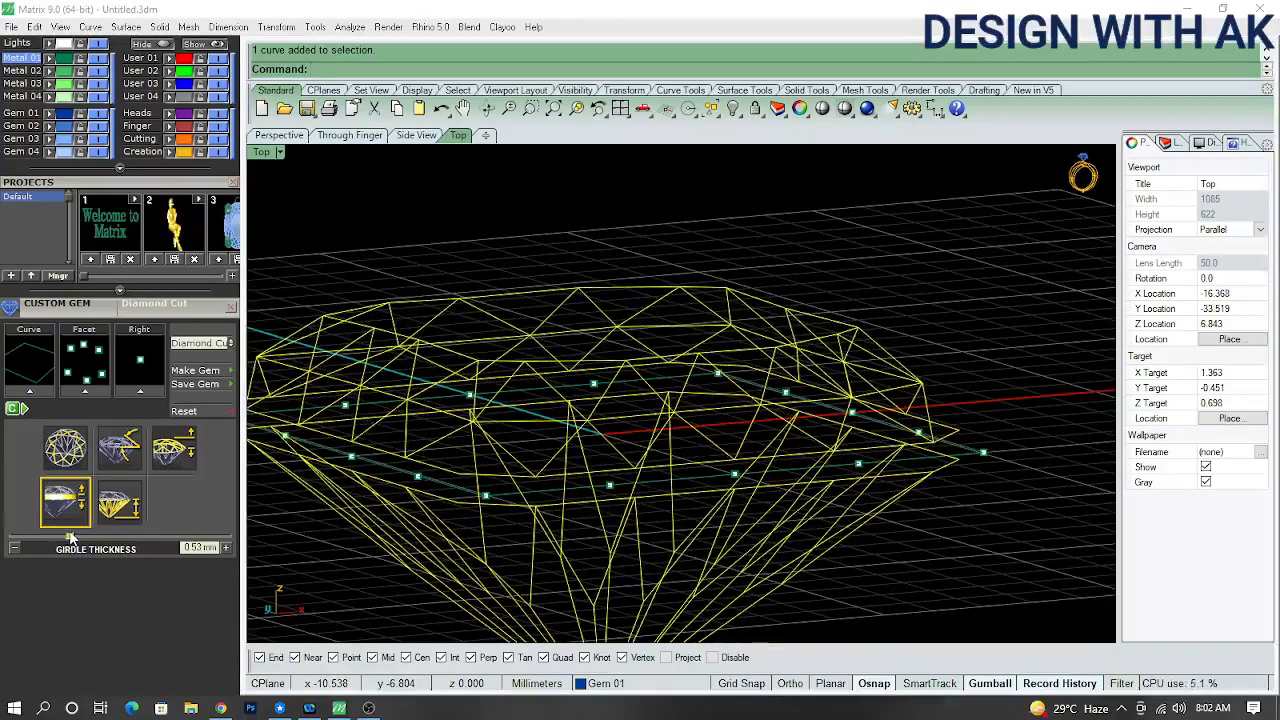
- Reduce the gem's pavilion depth and check the crown height, facet count and crown angle settings
left_click(119, 503)
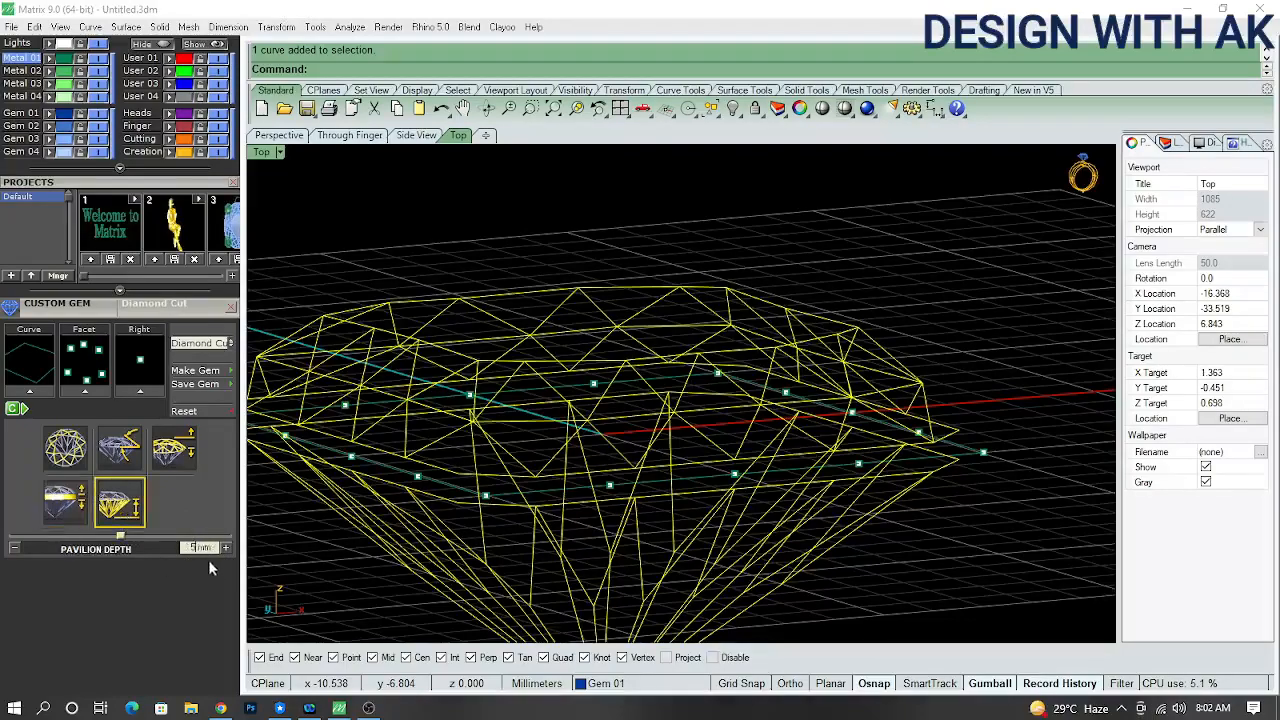
scroll(562, 432, "down", 3)
left_click_drag(125, 540, 104, 541)
left_click(180, 457)
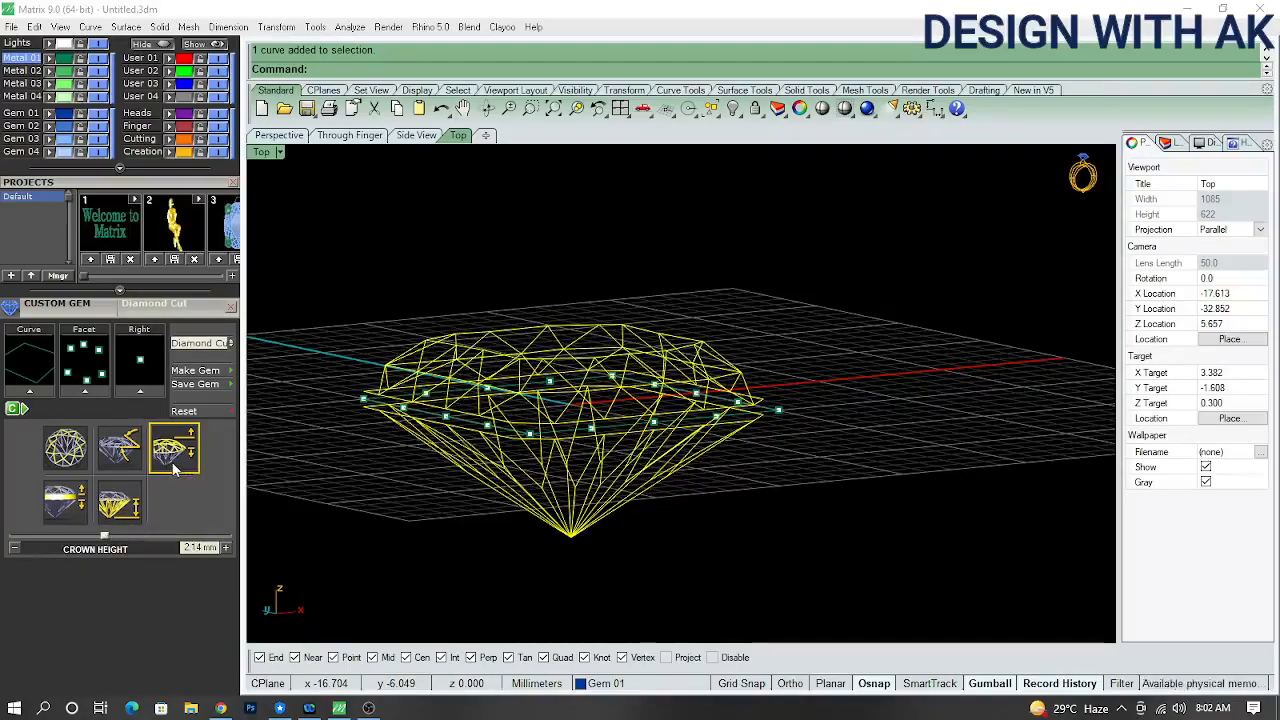
left_click(80, 457)
left_click(112, 466)
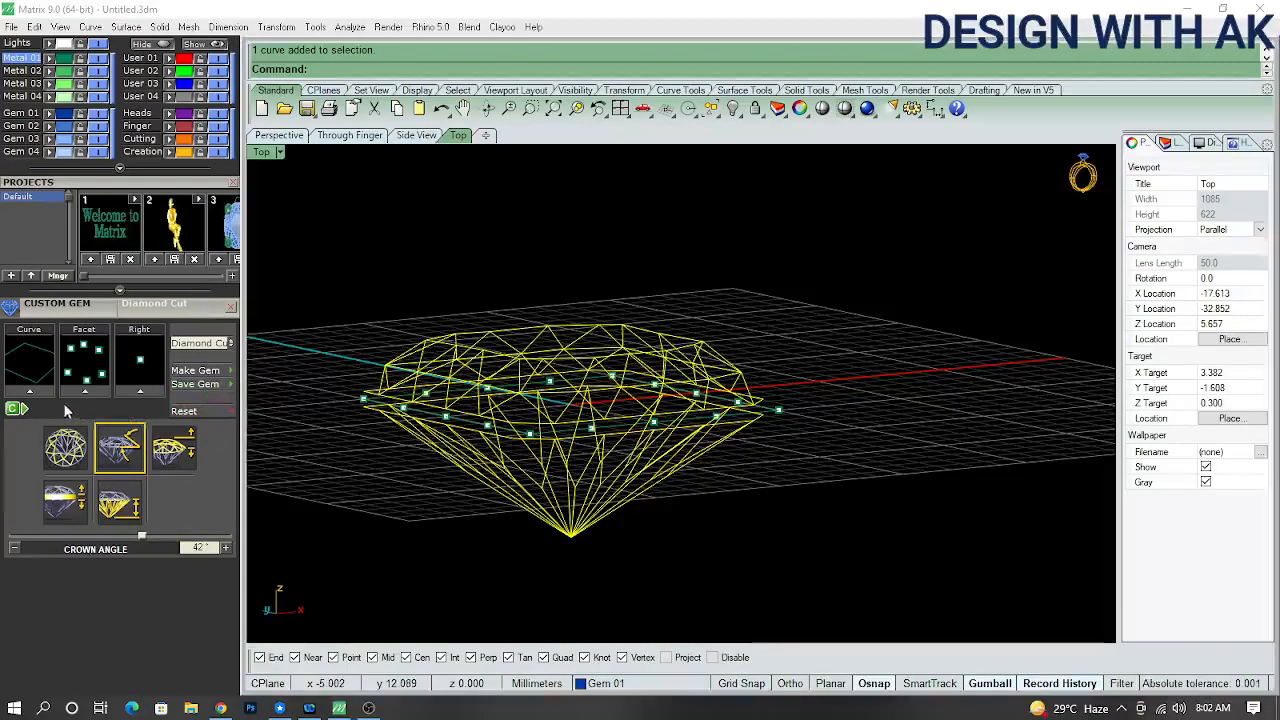
- Preview the gem in the Gem Cut style and restore the Diamond Cut style
right_click_drag(618, 430, 565, 445)
left_click(230, 345)
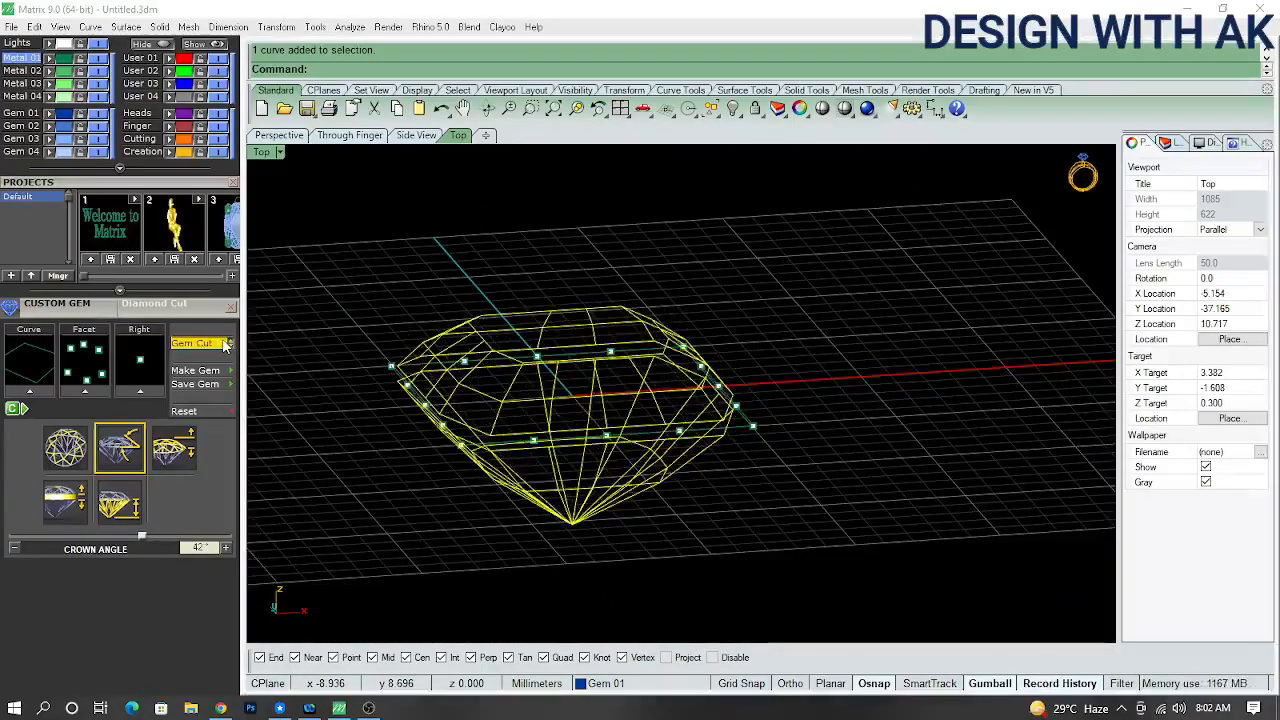
right_click_drag(622, 360, 285, 378)
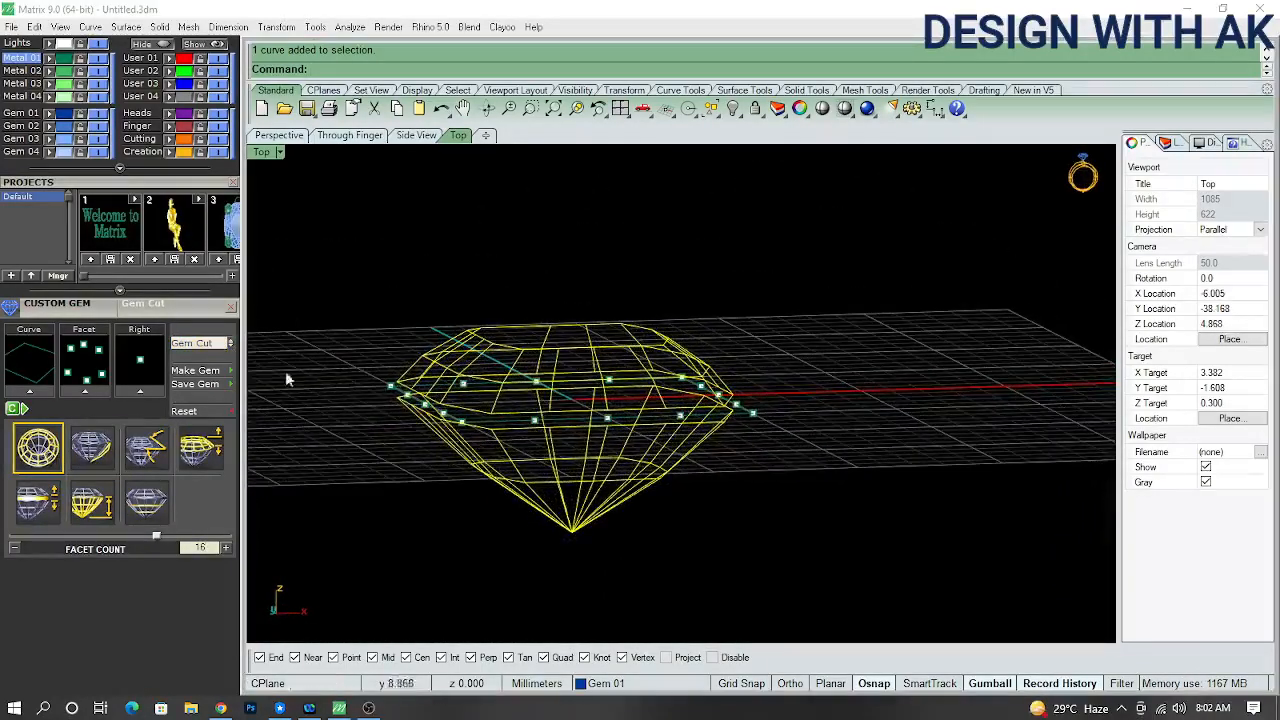
left_click(218, 345)
right_click_drag(253, 382, 420, 440)
- Make the 16-facet diamond-cut gem and explode its crown polysurface
left_click(200, 372)
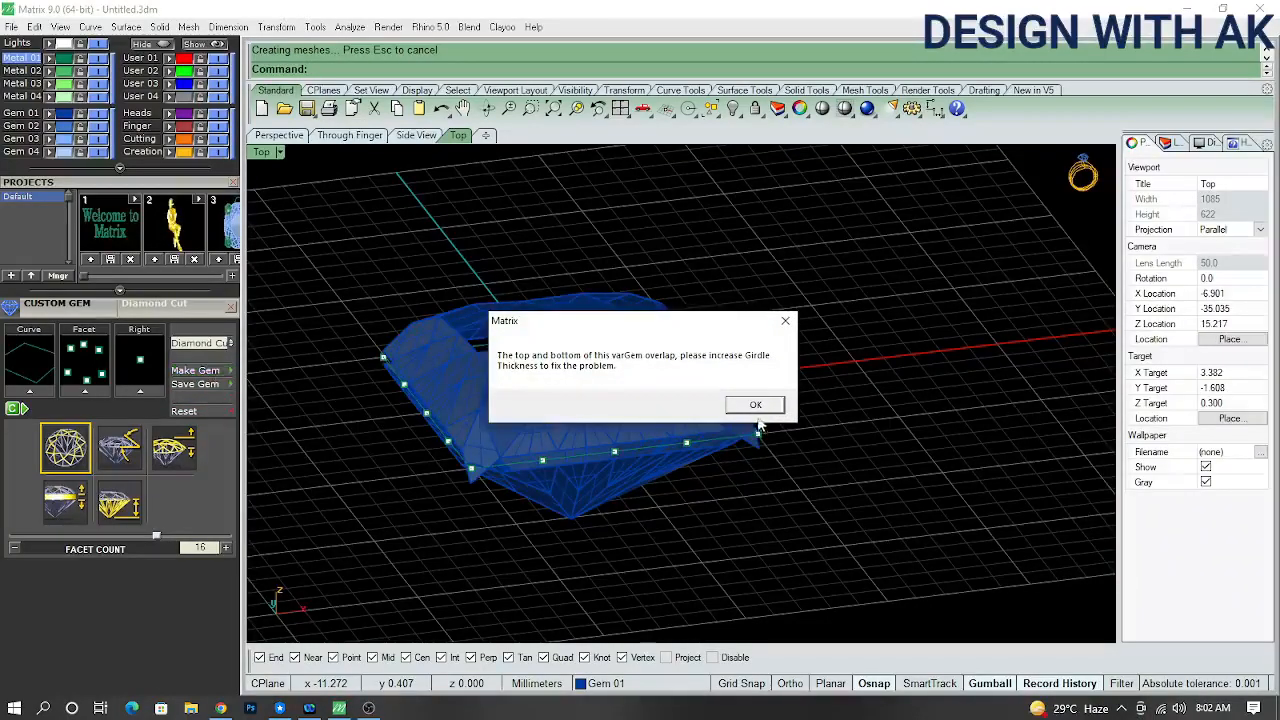
left_click(752, 405)
left_click(603, 432)
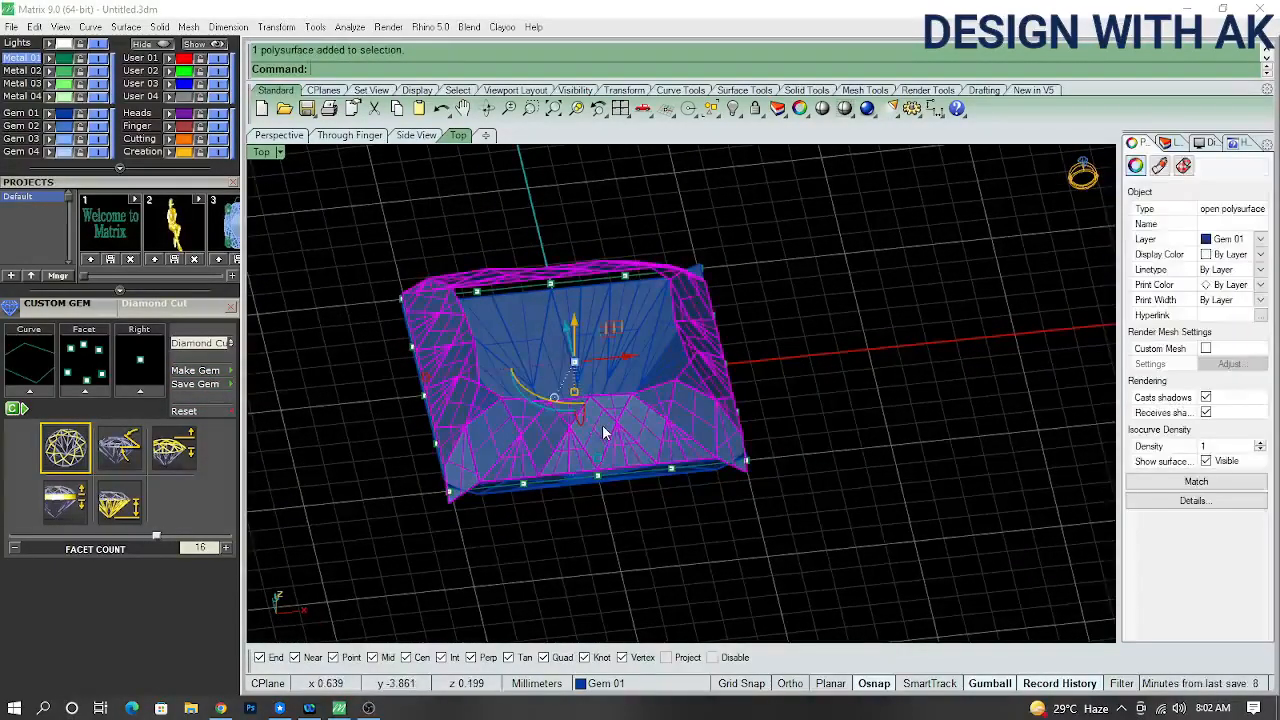
key("ctrl+e")
right_click_drag(704, 445, 650, 378)
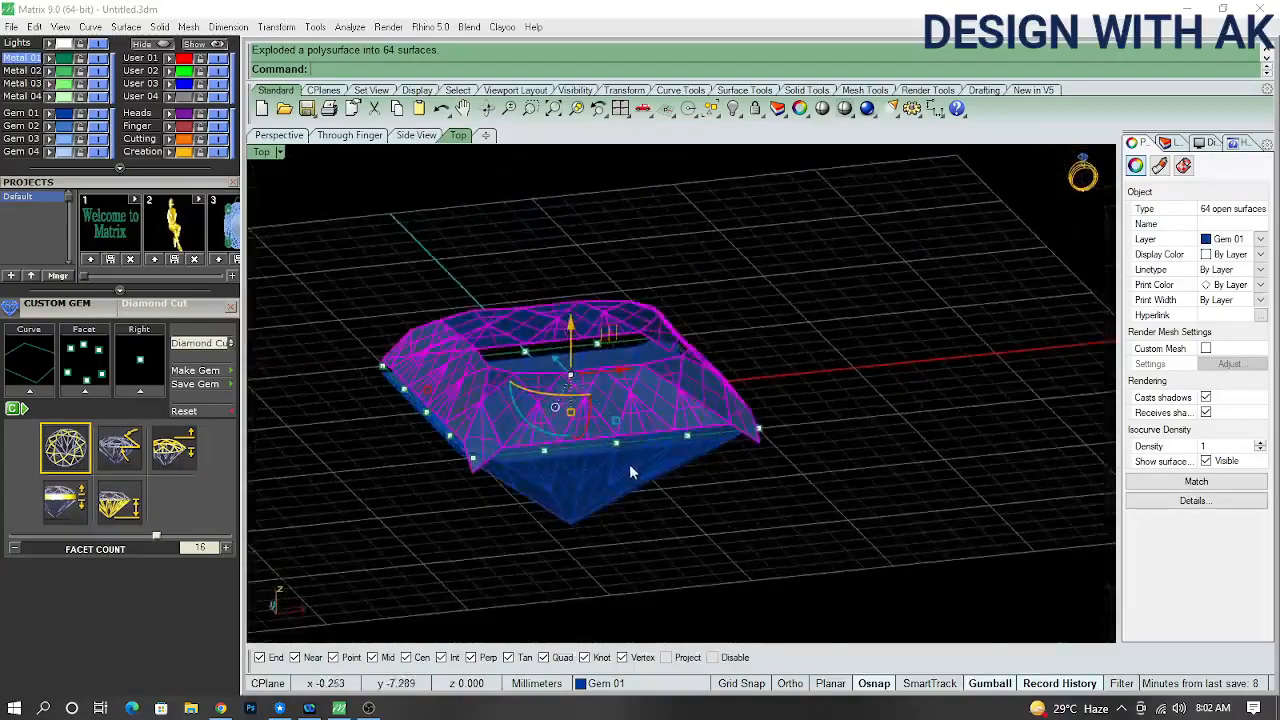
- Join the exploded crown surfaces with the pavilion polysurface and close the gem's open table
scroll(629, 464, "up", 6)
left_click(585, 472, "shift")
scroll(583, 467, "up", 4)
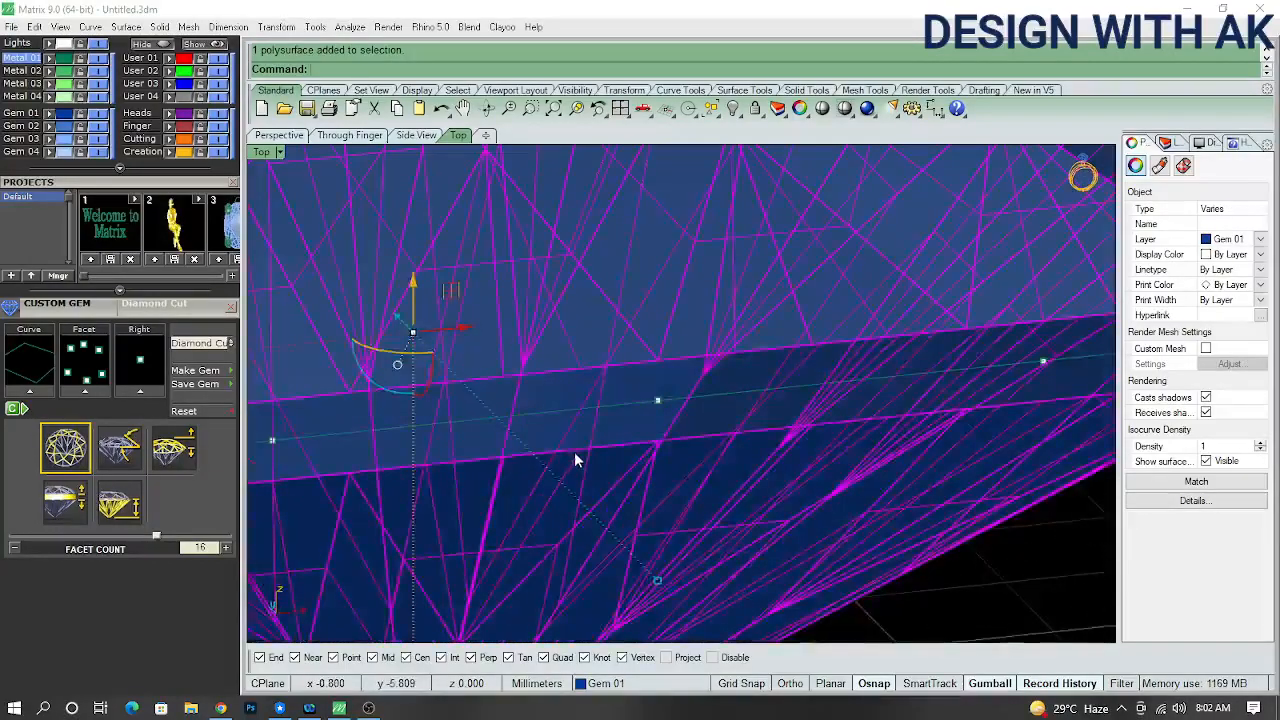
scroll(574, 452, "down", 8)
scroll(574, 452, "down", 3)
key("ctrl+j")
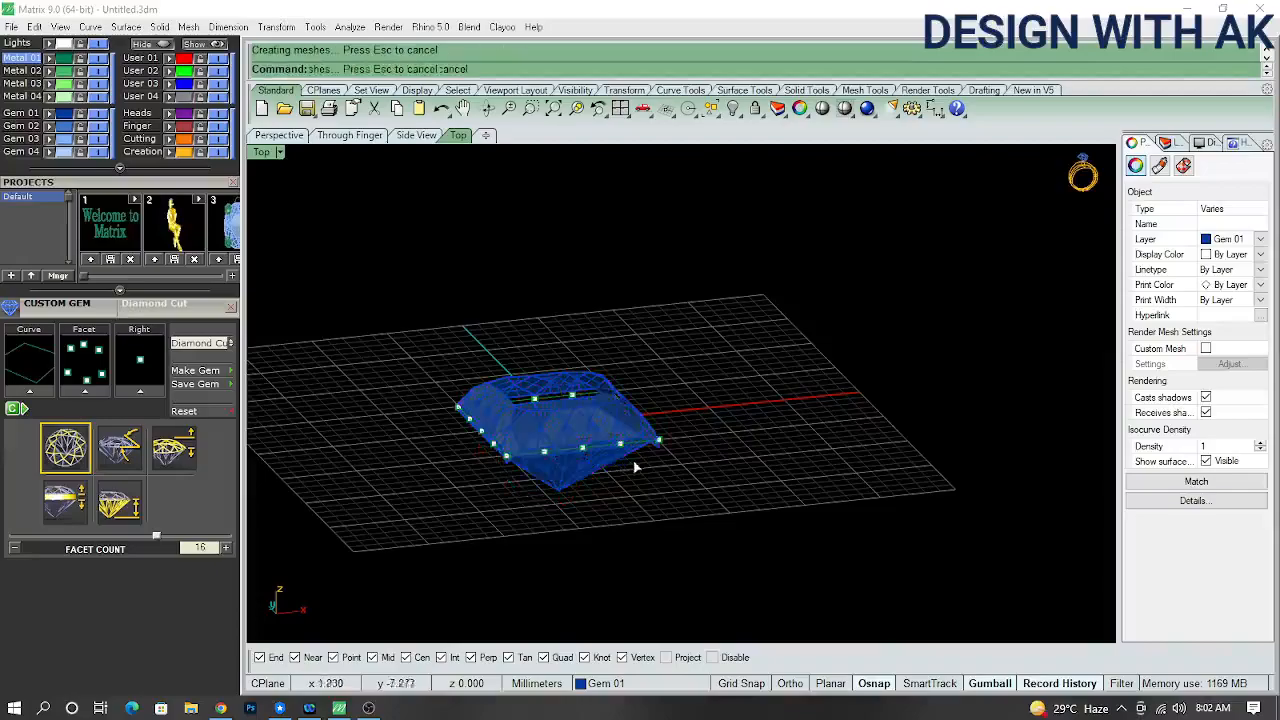
right_click_drag(634, 466, 649, 543)
scroll(586, 454, "up", 5)
right_click_drag(586, 454, 703, 481)
key("Escape")
key("ctrl+F1")
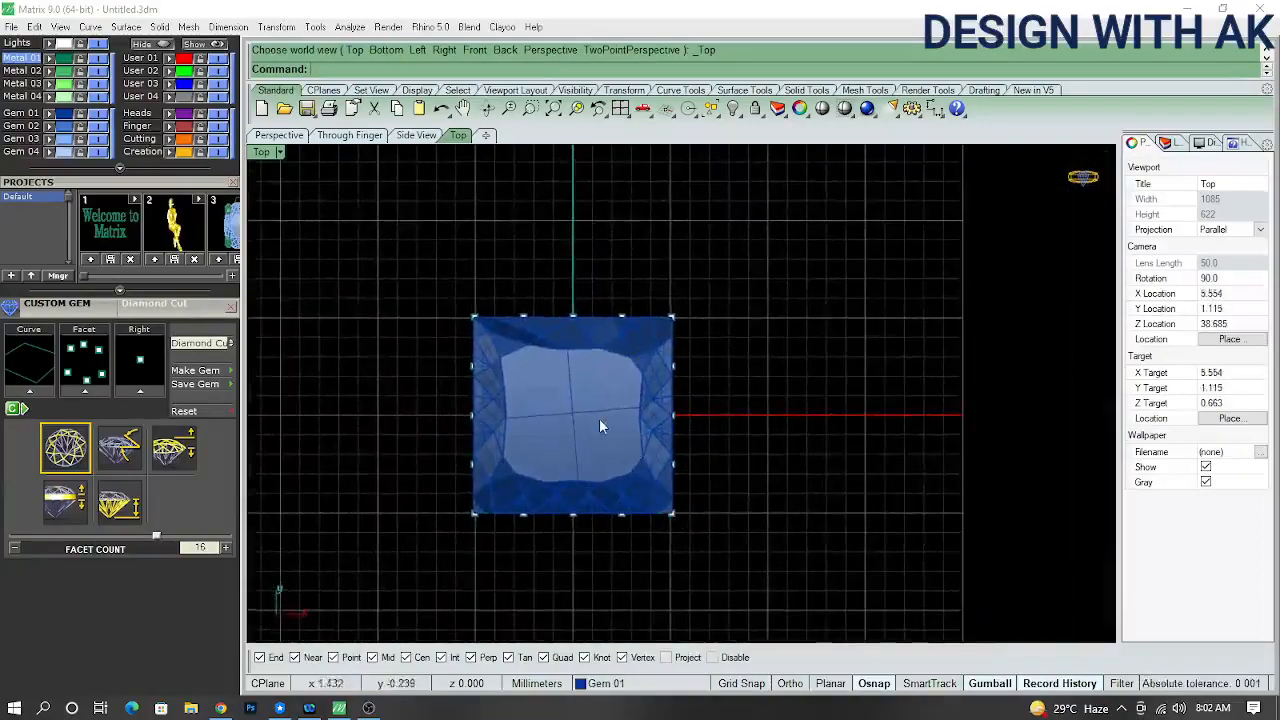
- Delete the selected gem table surface and undo the deletion
left_click(599, 418)
right_click_drag(590, 437, 655, 465)
key("Delete")
key("ctrl+z")
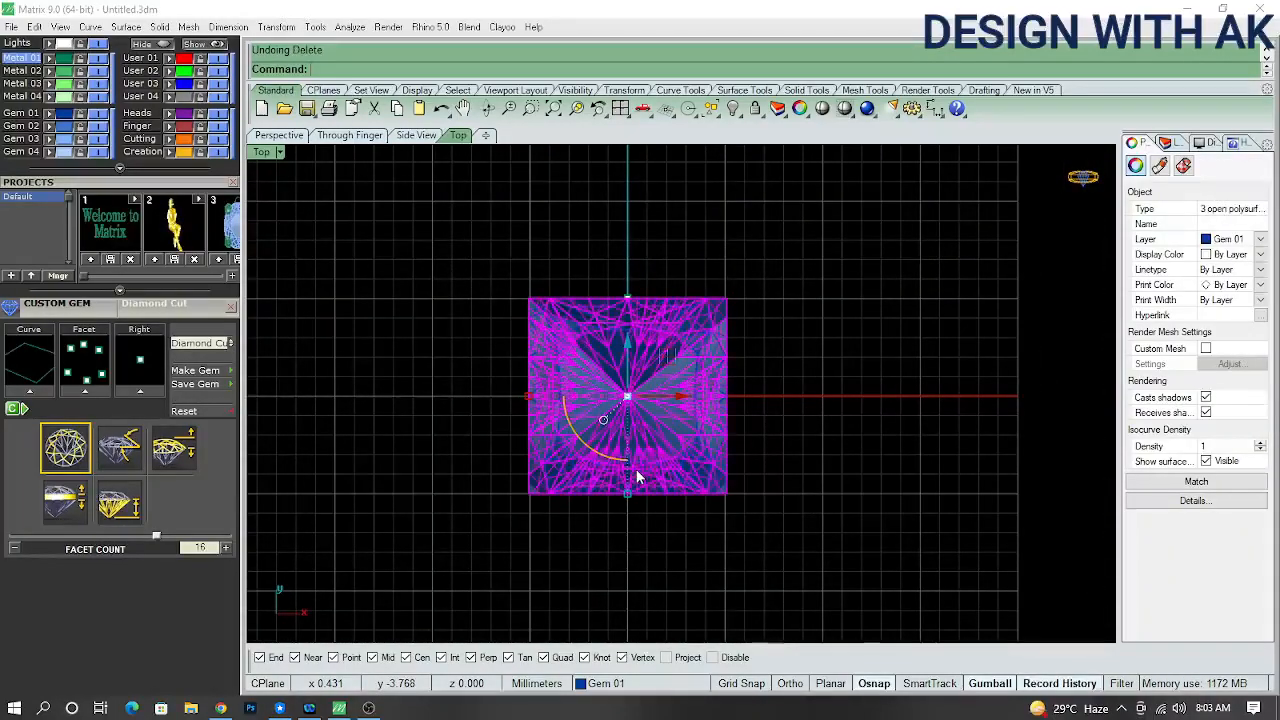
key("ctrl+z")
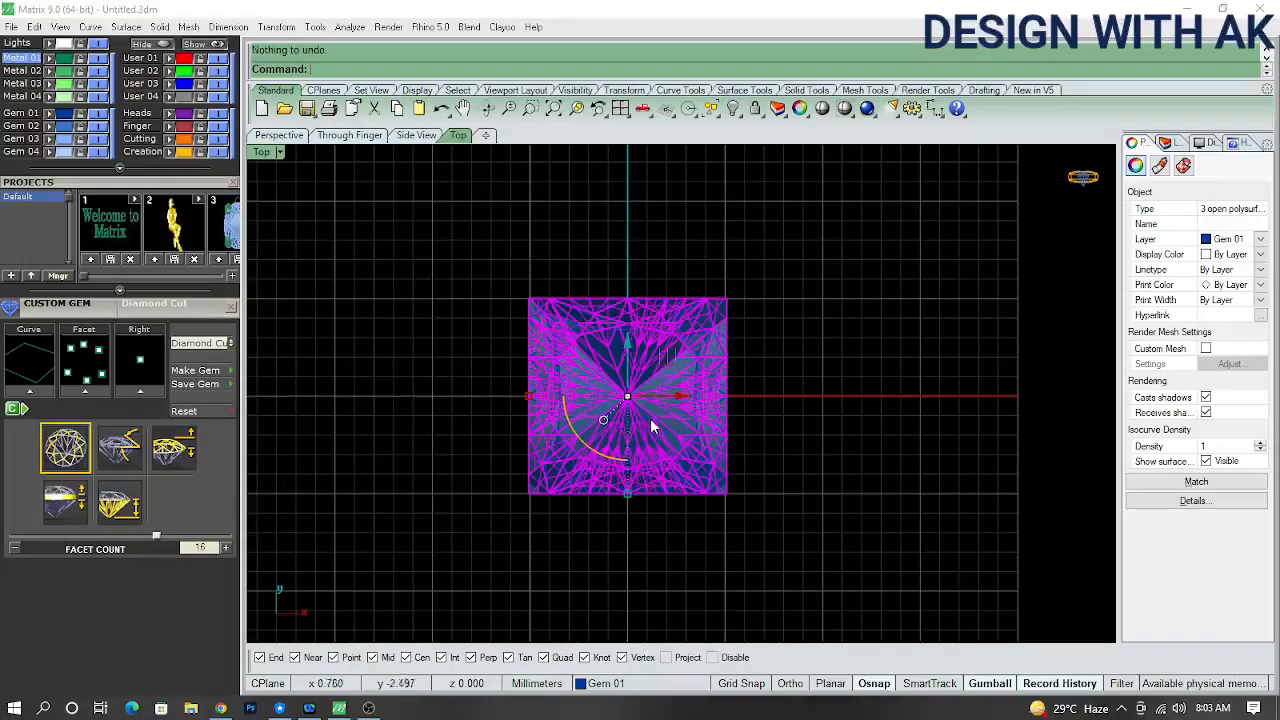
- Delete the three selected gem polysurfaces and the remaining square crown, and undo both deletions
key("Delete")
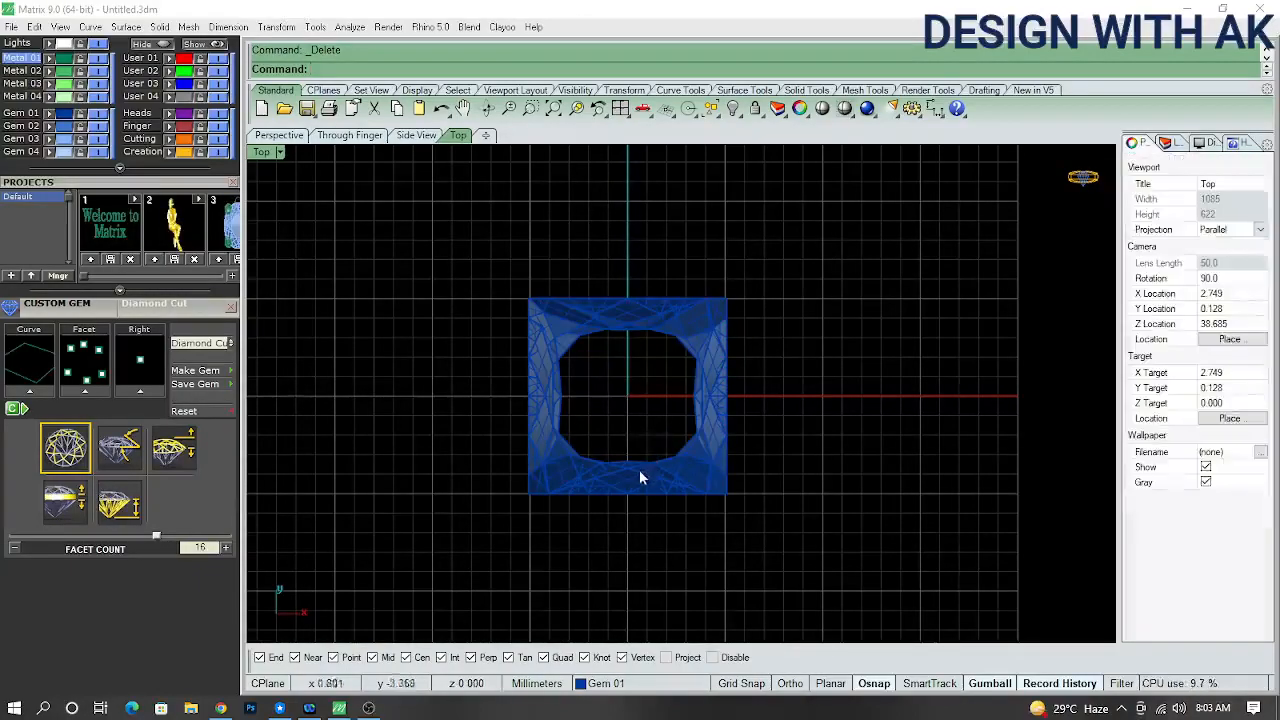
right_click_drag(646, 438, 636, 464)
left_click(660, 494)
key("Delete")
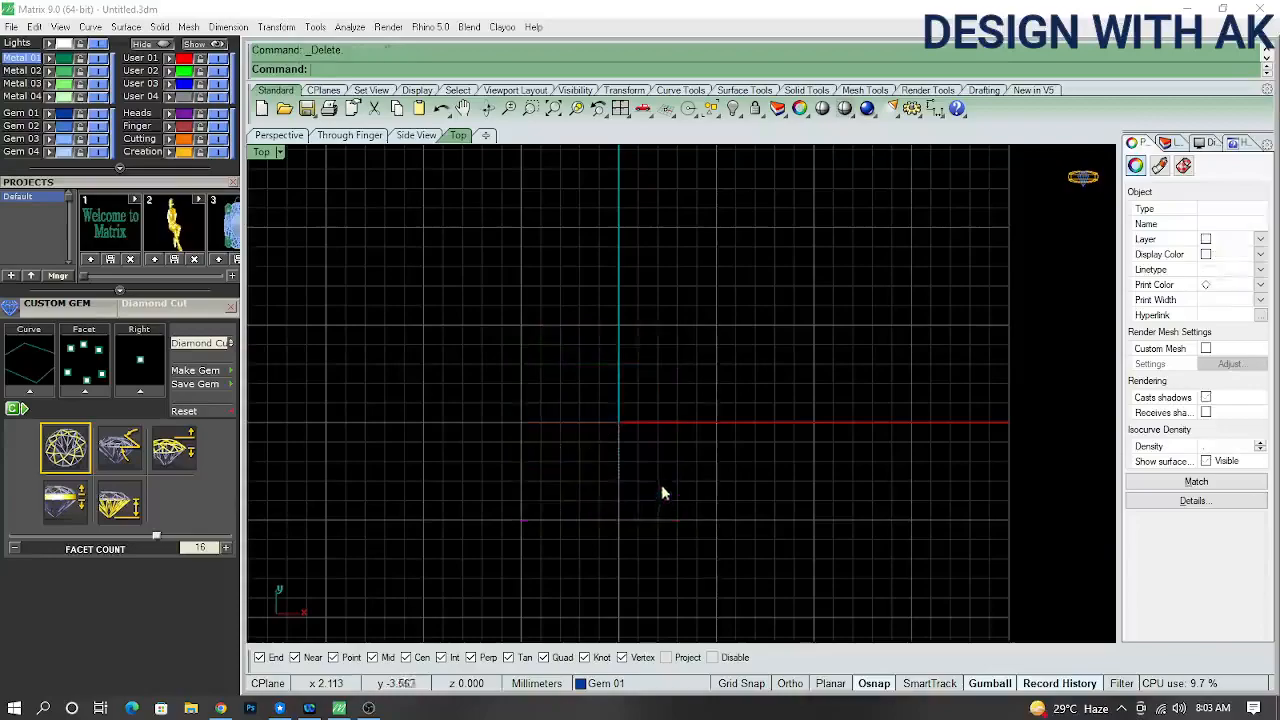
right_click_drag(747, 461, 741, 483)
right_click_drag(596, 445, 594, 426)
key("ctrl+z")
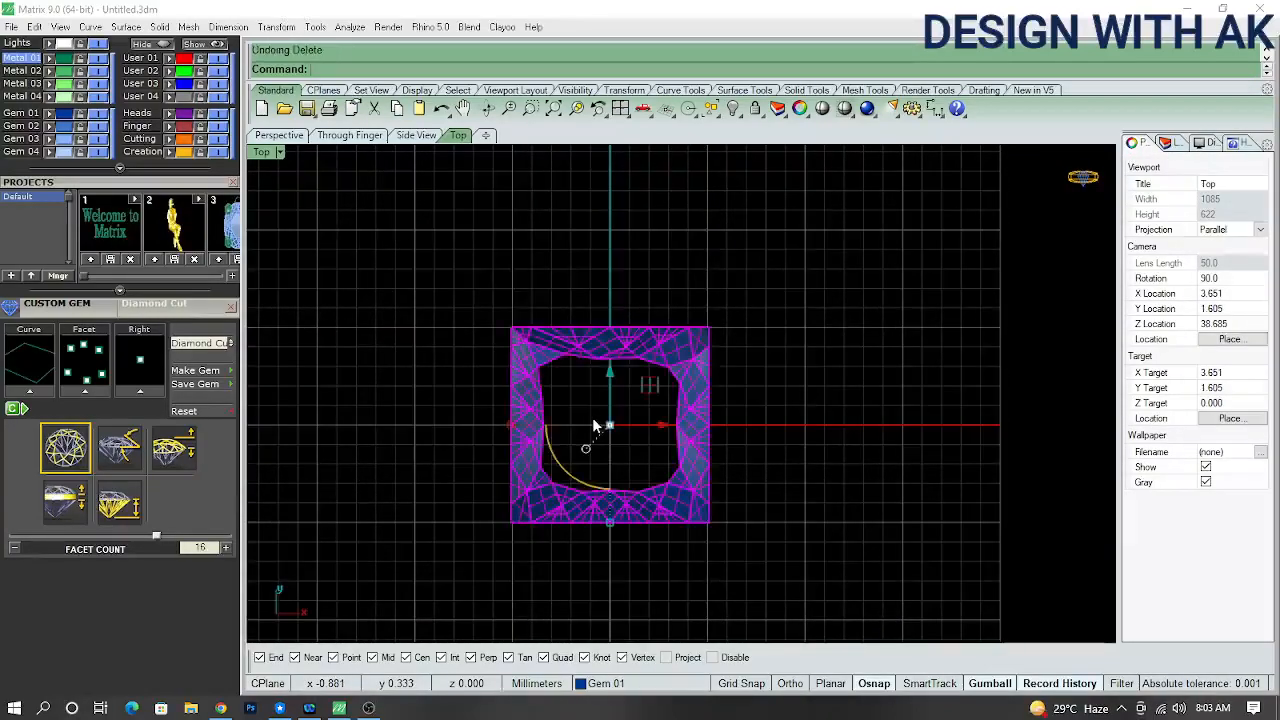
key("ctrl+z")
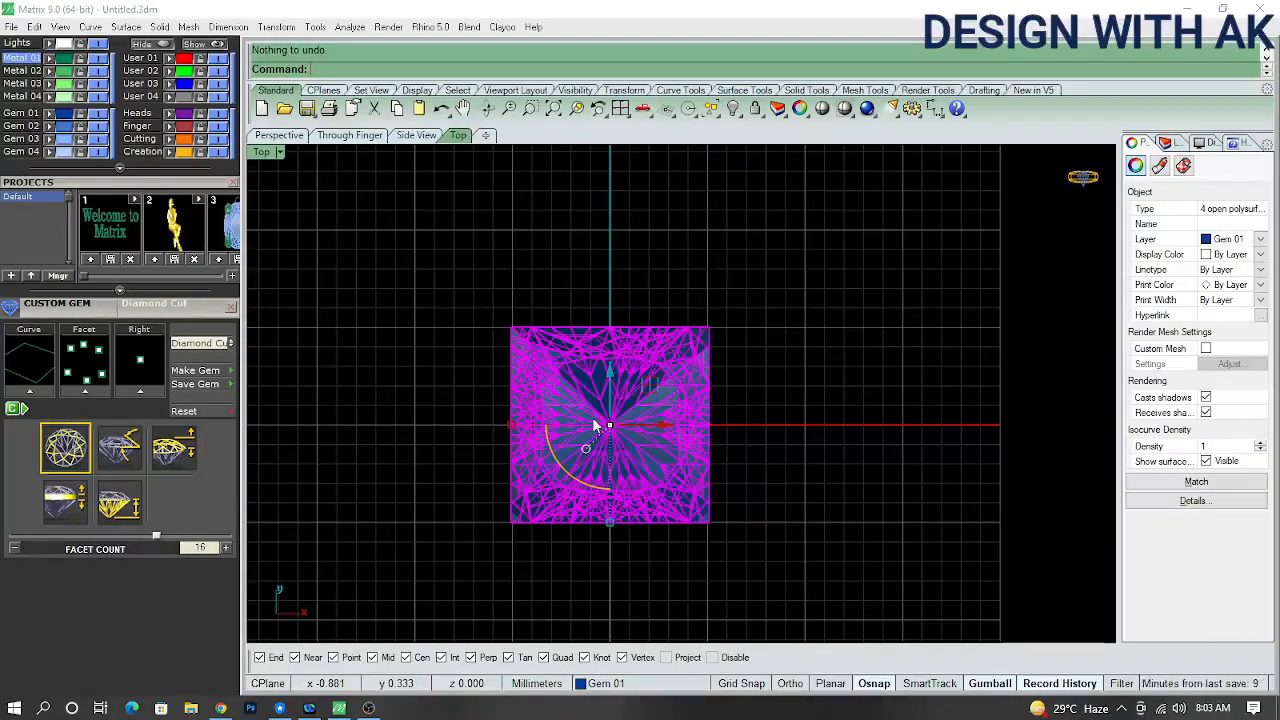
- Delete all parts of the square gem, including its crown polysurface, to clear the model
key("Escape")
left_click(620, 452)
key("Delete")
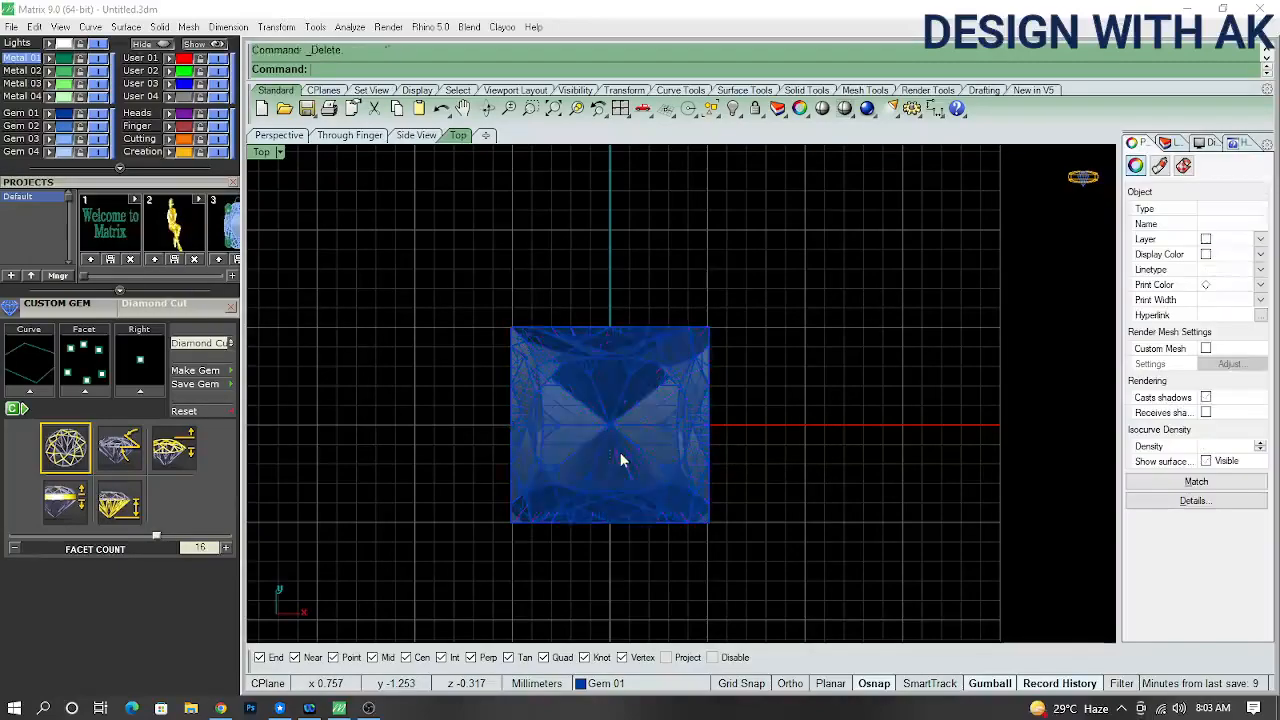
left_click(621, 510)
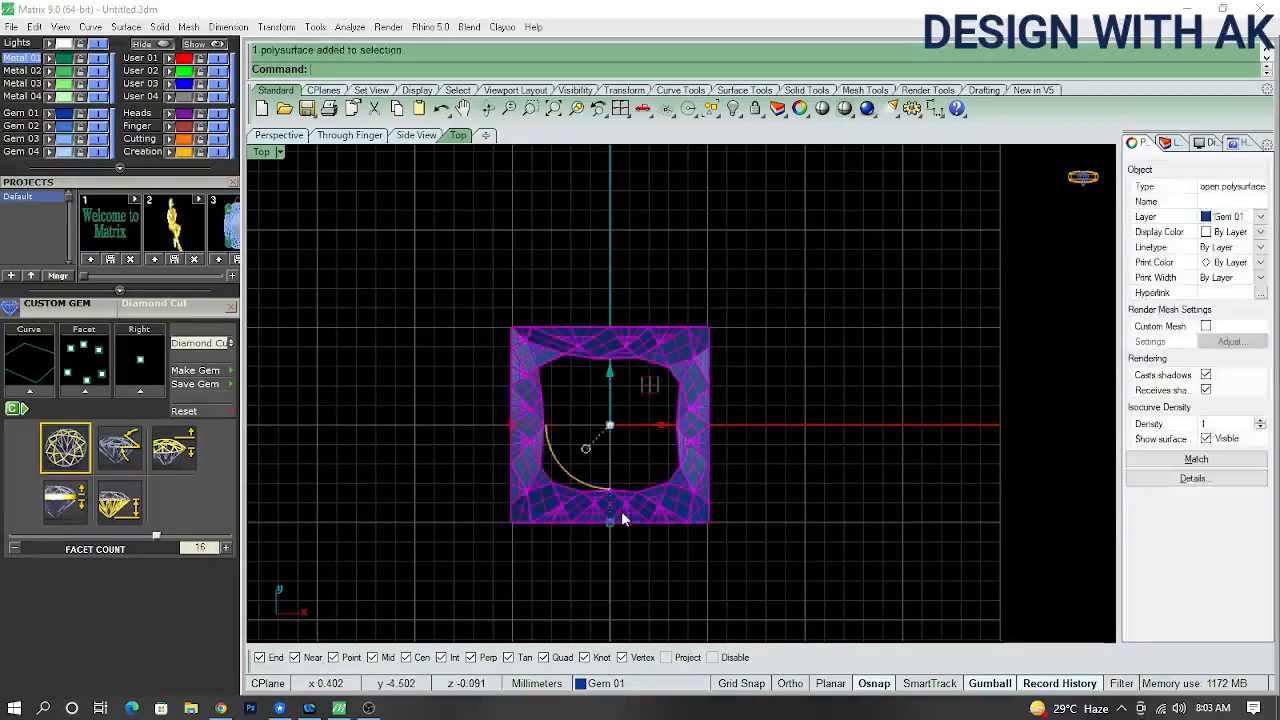
key("Delete")
right_click_drag(634, 497, 613, 501)
type("VOLVE")
key("Return")
key("Escape")
- Draw a nearly square rectangle about 10 mm wide, centred on the origin (0), with the Rectangle command's Center option
type("R")
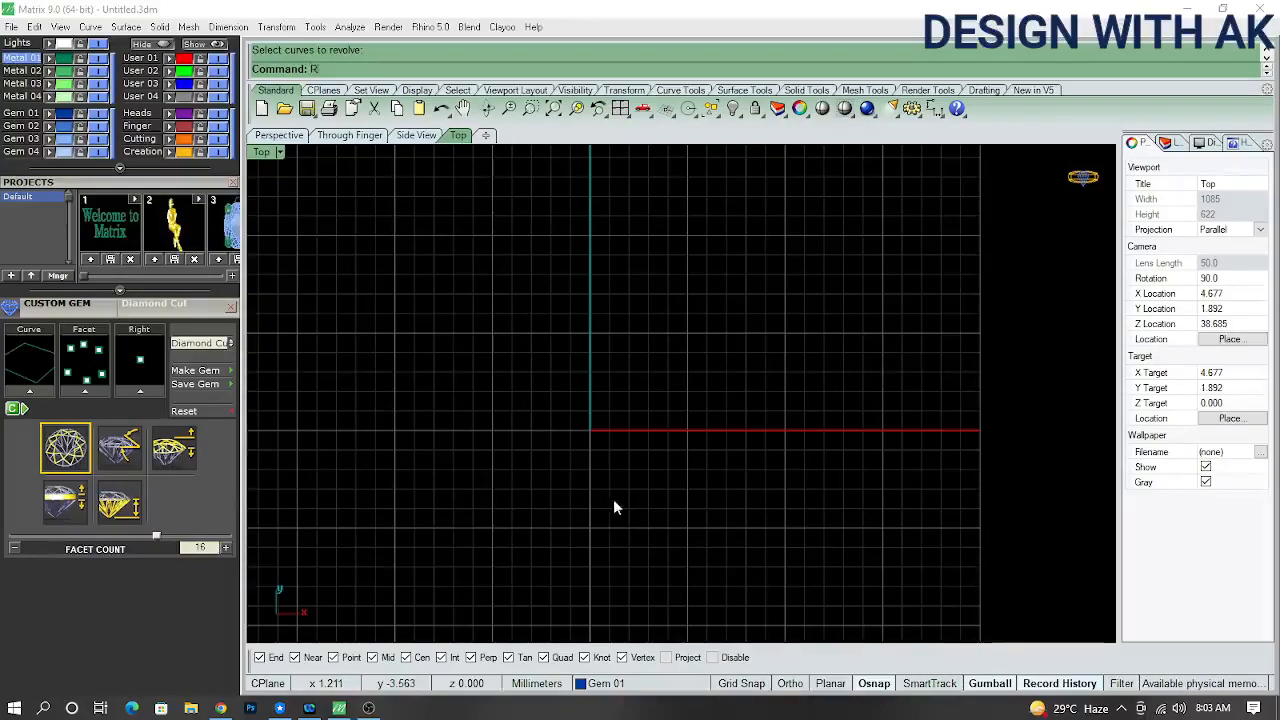
type("ECTANGLE")
key("Return")
type("c")
key("Return")
type("0")
key("Return")
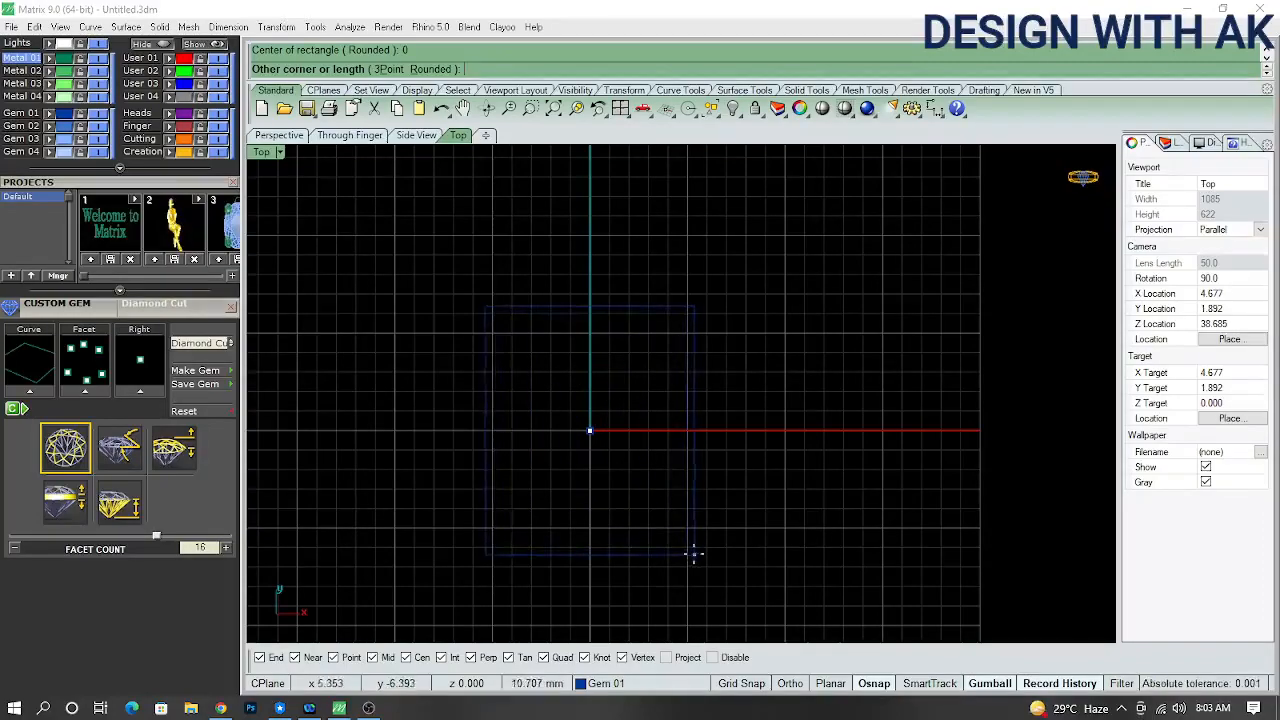
left_click(689, 532)
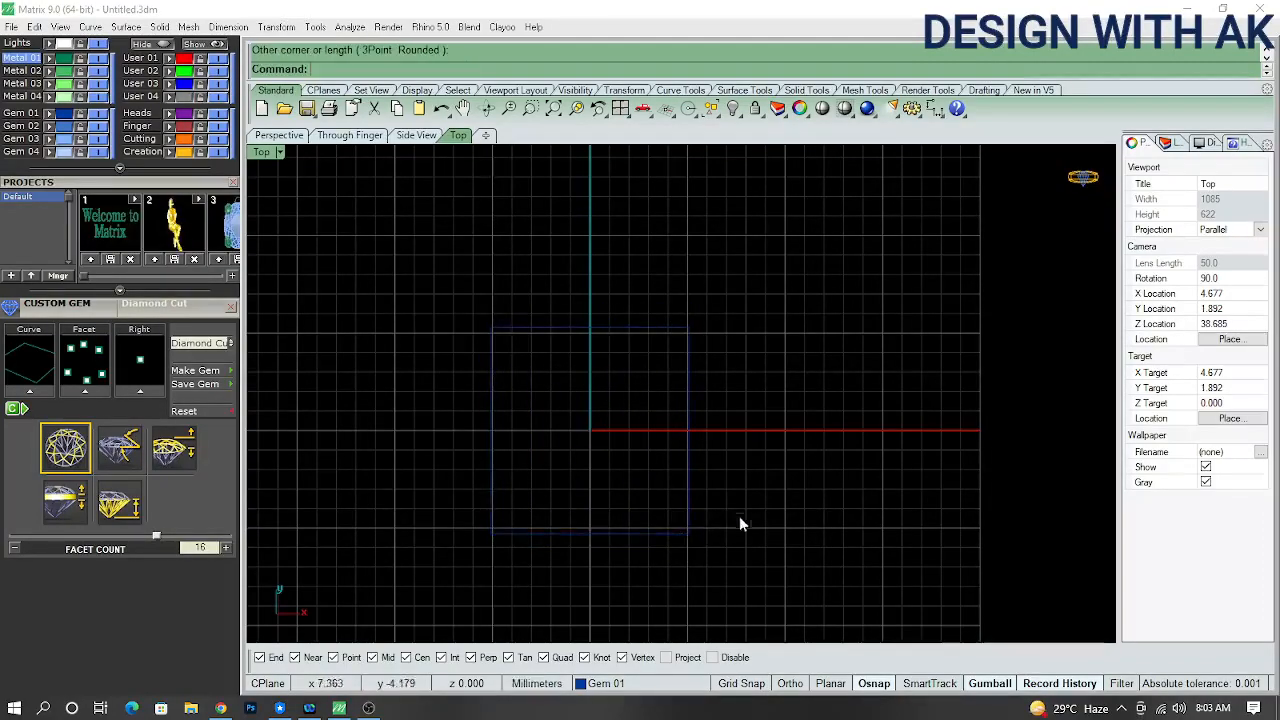
- Draw a diagonal line from the rectangle's upper-left corner to its lower-right corner
left_click(589, 484)
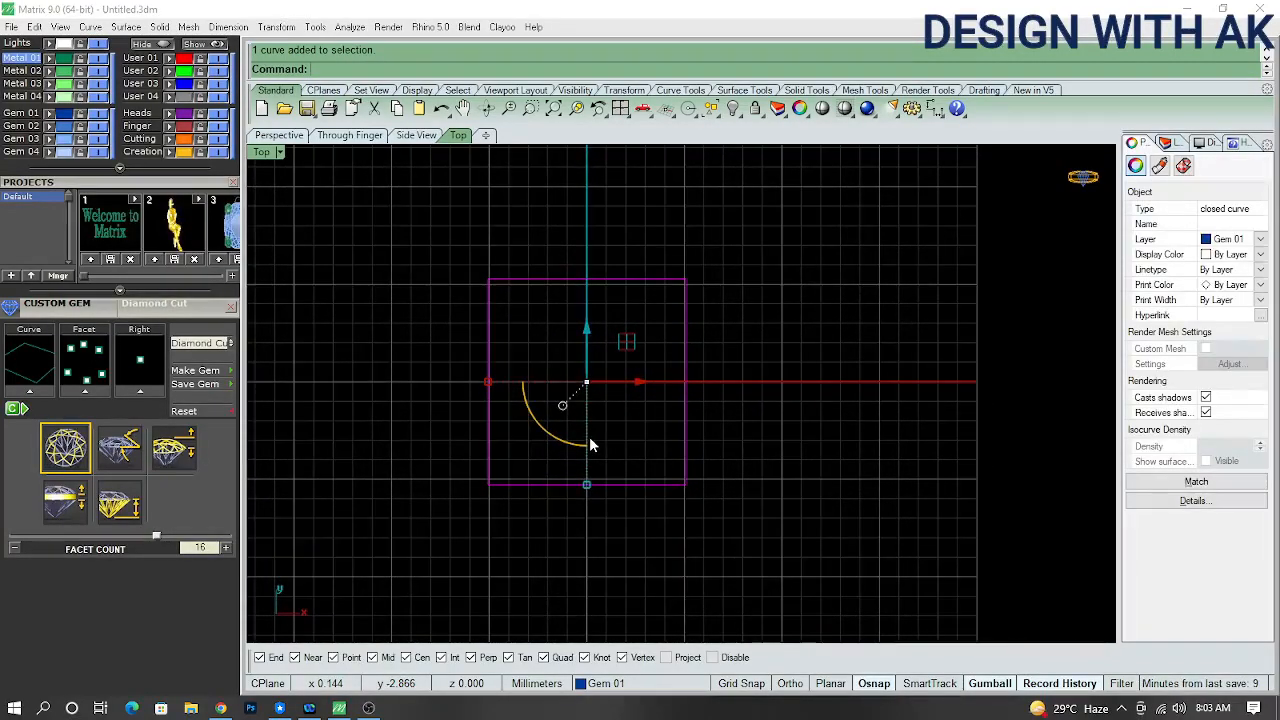
type("l")
key("Return")
left_click(487, 280)
left_click(487, 280)
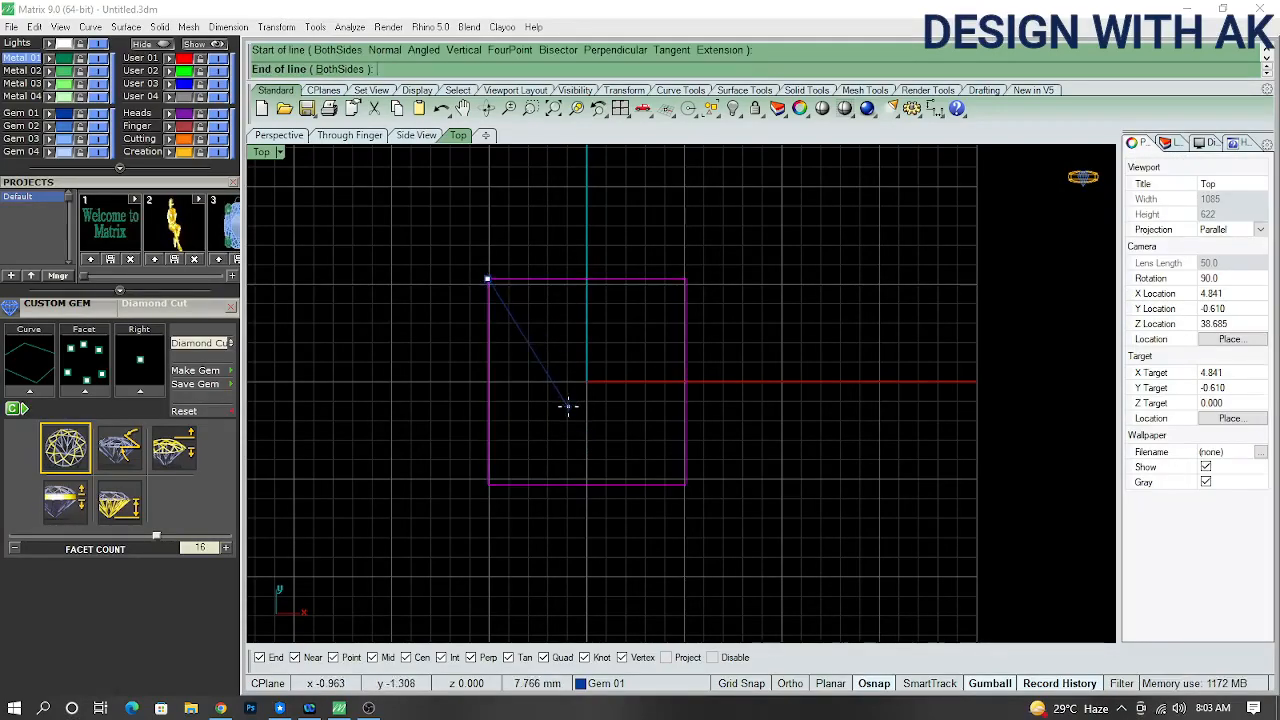
left_click(685, 484)
- Trim away the rectangle's lower-left half at the diagonal and join the remaining curves into a closed triangle
left_click_drag(571, 514, 527, 350)
type("tr")
key("Return")
left_click_drag(553, 519, 458, 448)
key("Return")
left_click_drag(401, 162, 943, 639)
key("ctrl+j")
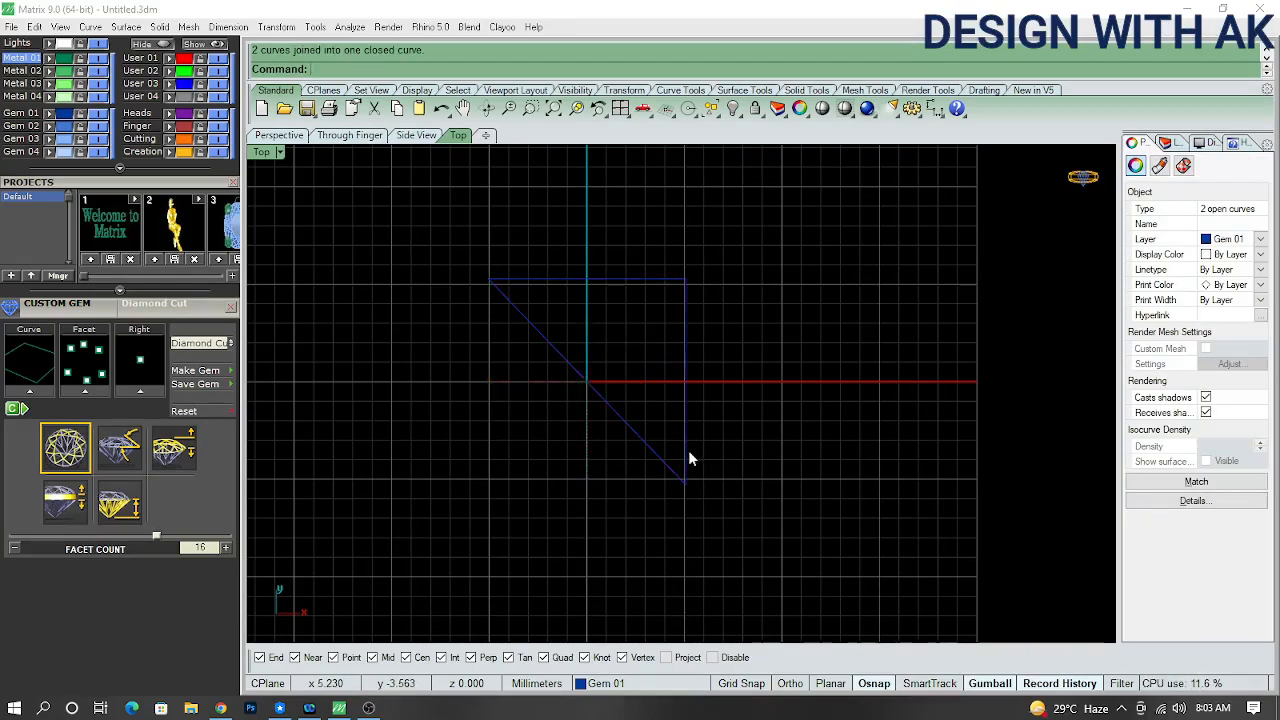
- Place a single point object on the triangle's upper-left corner
scroll(653, 387, "up", 6)
left_click(586, 330)
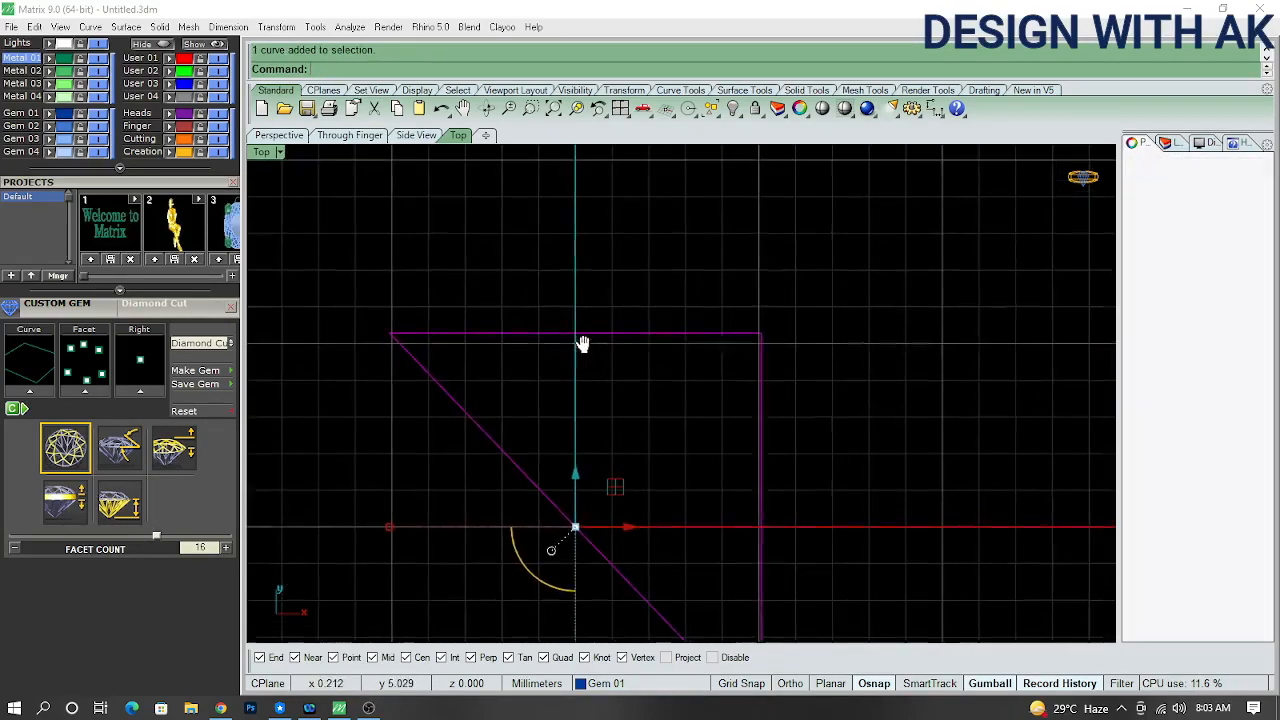
scroll(151, 457, "up", 5)
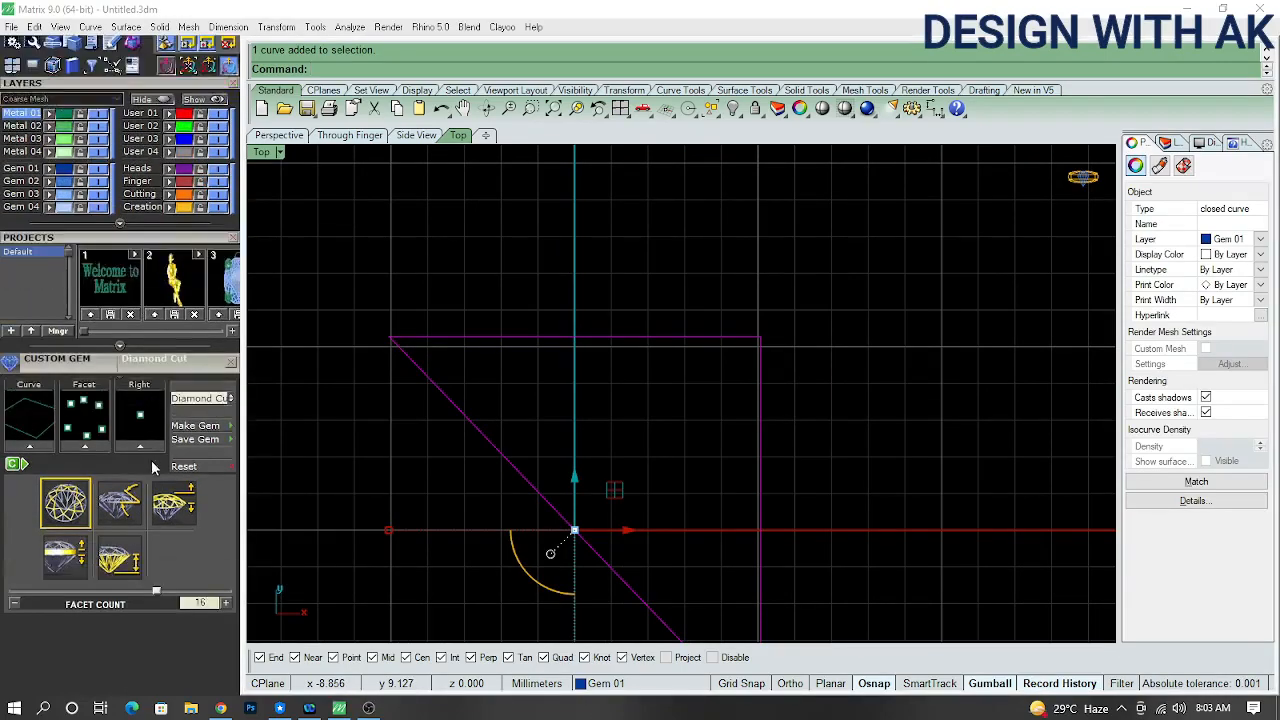
scroll(147, 218, "down", 2)
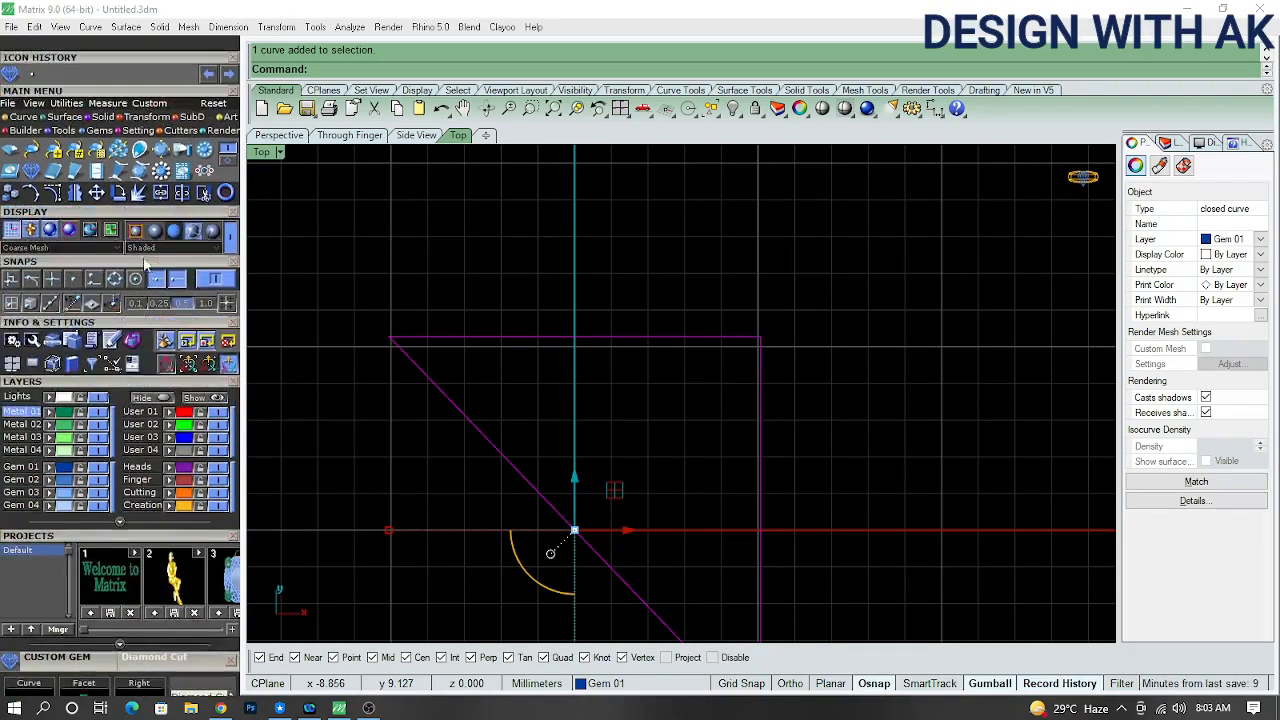
scroll(159, 116, "up", 3)
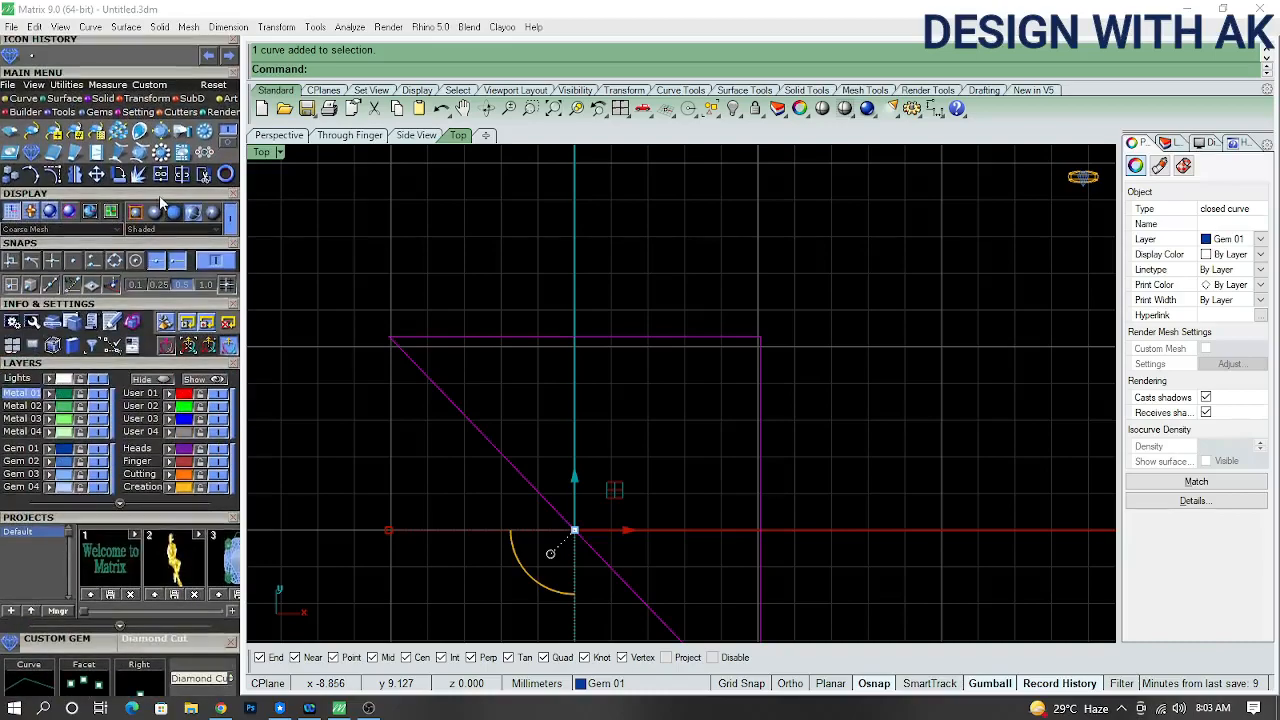
left_click(182, 113)
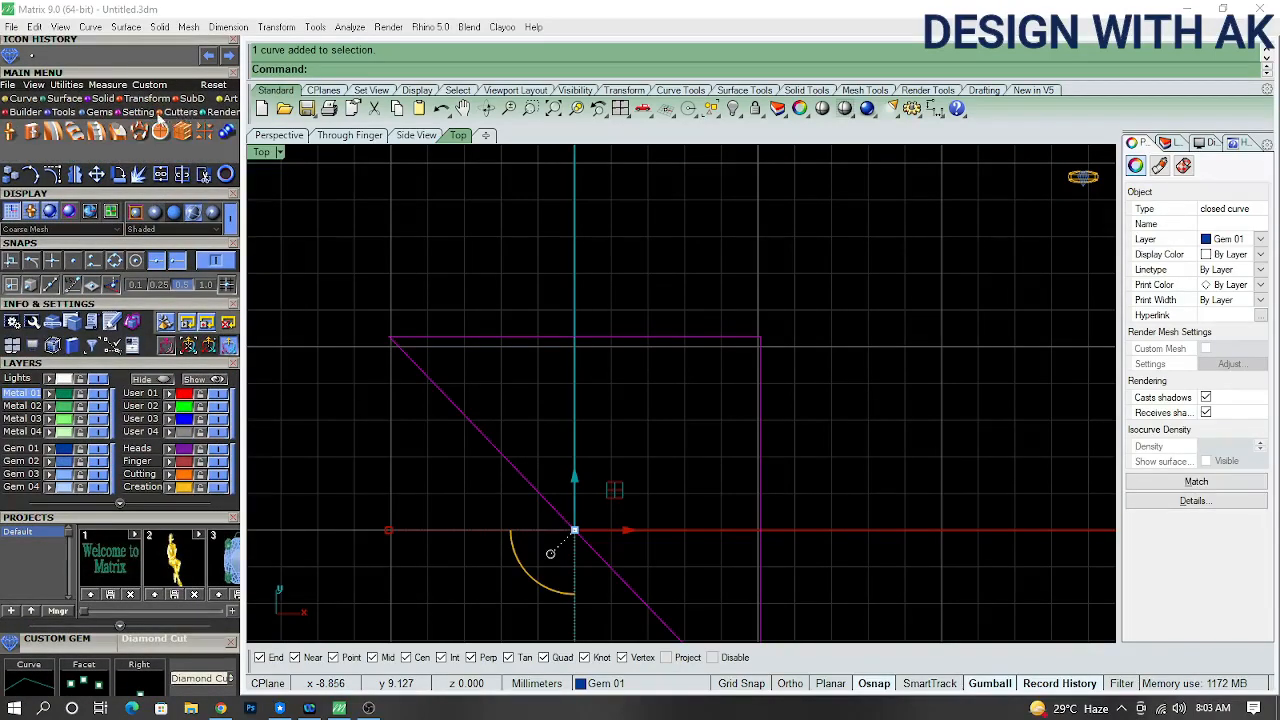
left_click(97, 113)
left_click(13, 114)
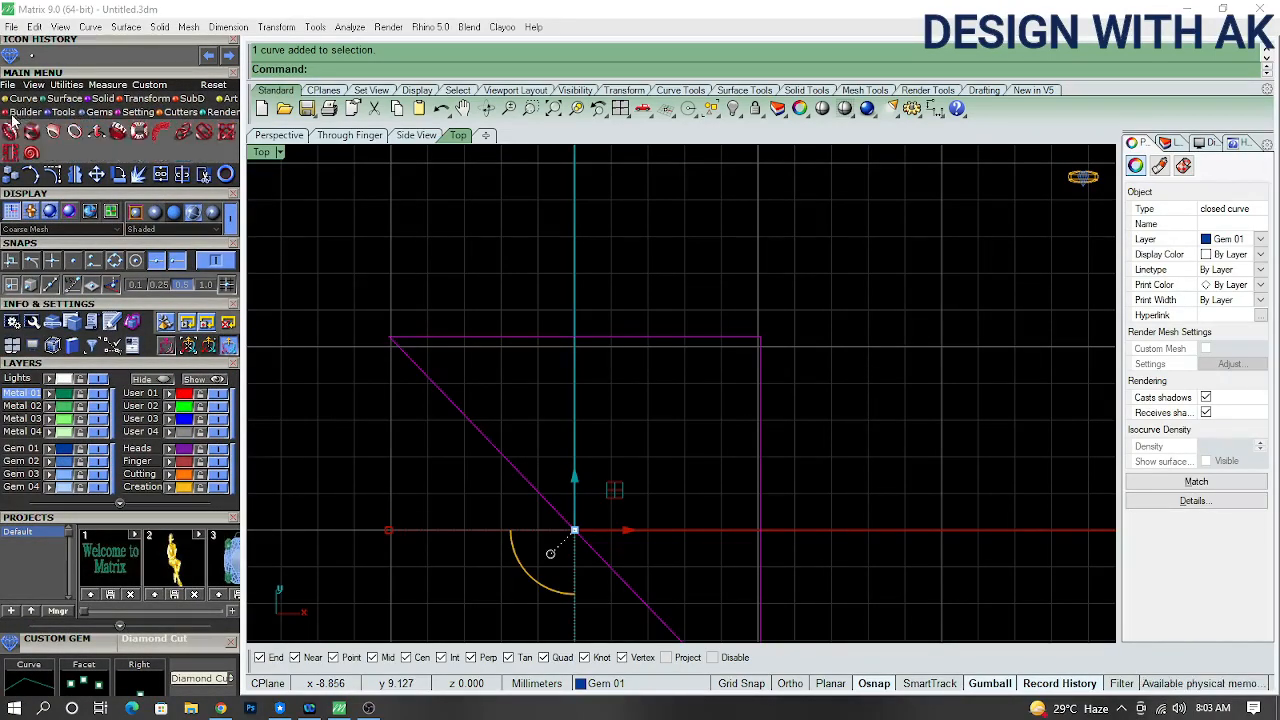
left_click(22, 101)
left_click(12, 154)
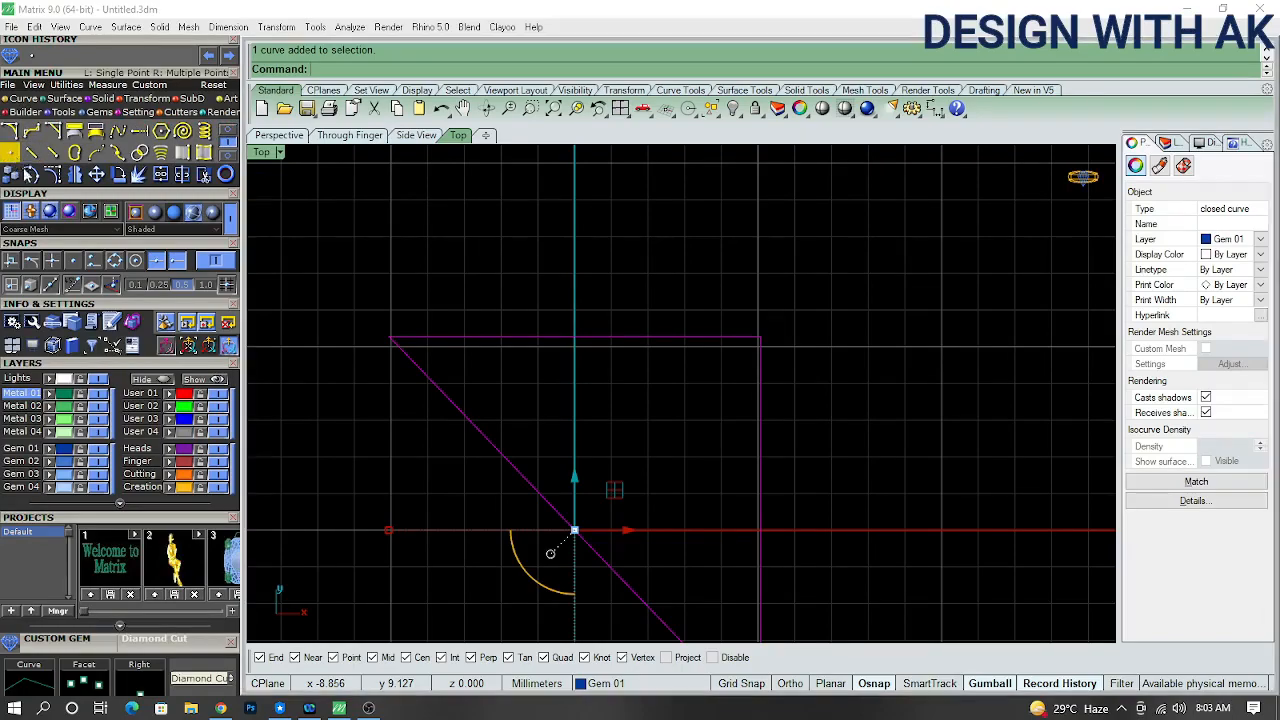
left_click(389, 337)
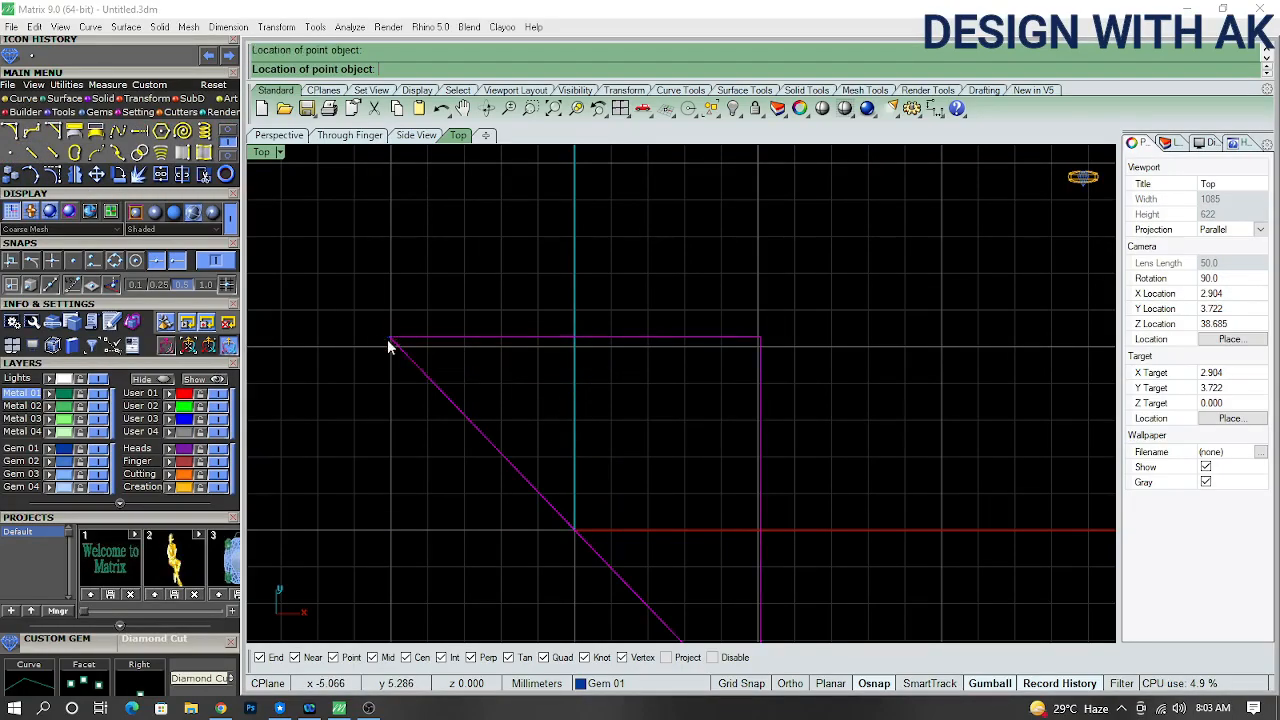
- Array the corner point along the triangle outline to give 16 points
left_click_drag(363, 308, 430, 369)
key("F4")
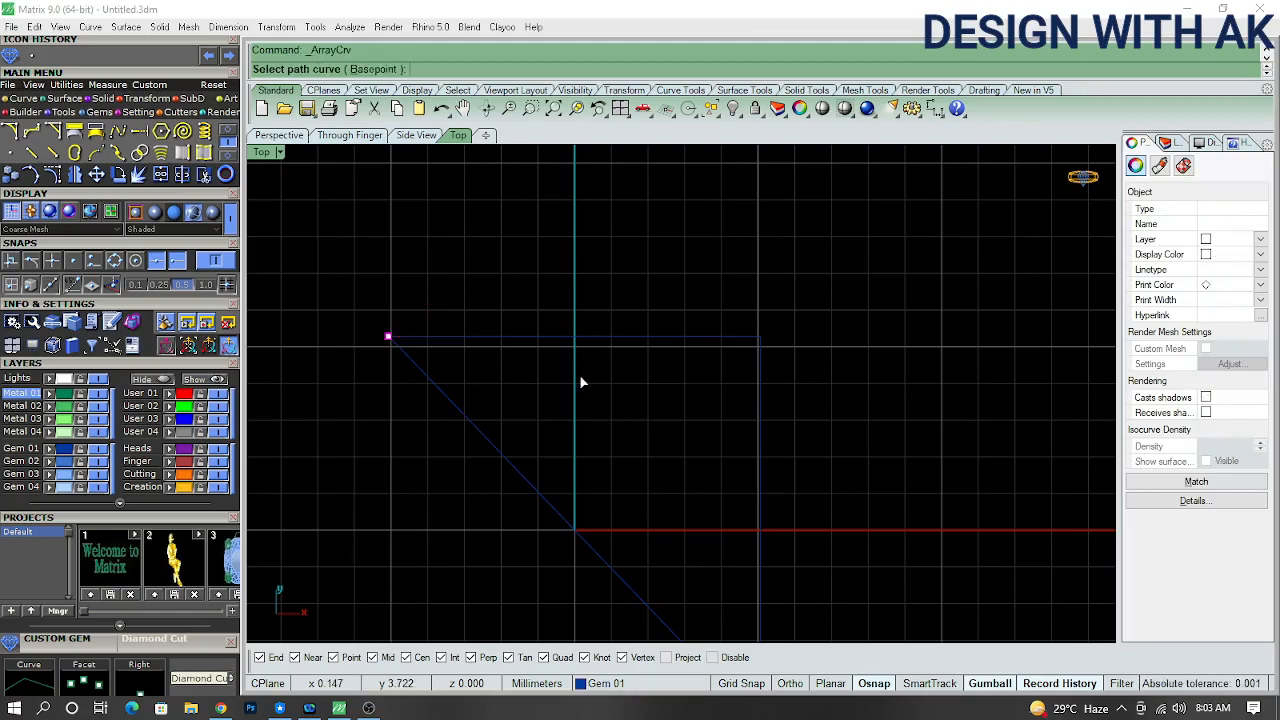
left_click(589, 338)
left_click(786, 435)
scroll(748, 400, "up", 3)
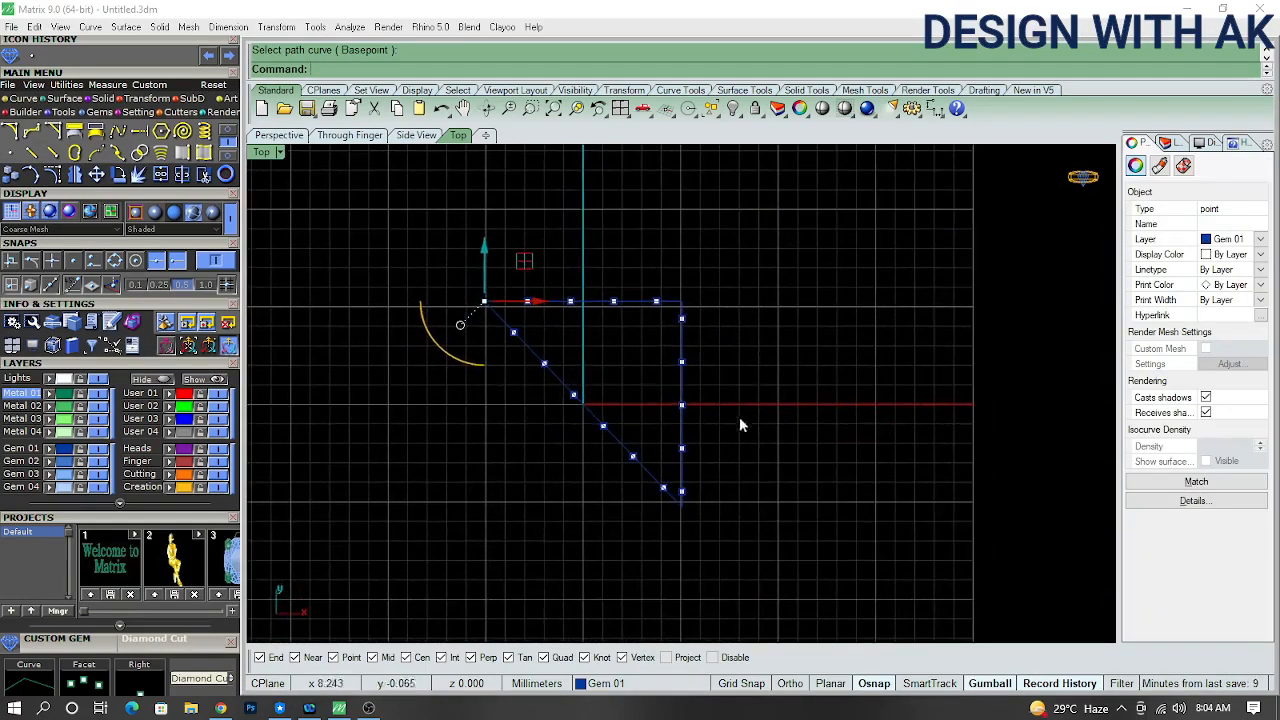
- Load the closed triangle outline as the Curve input of the Custom Gem builder
scroll(714, 426, "up", 2)
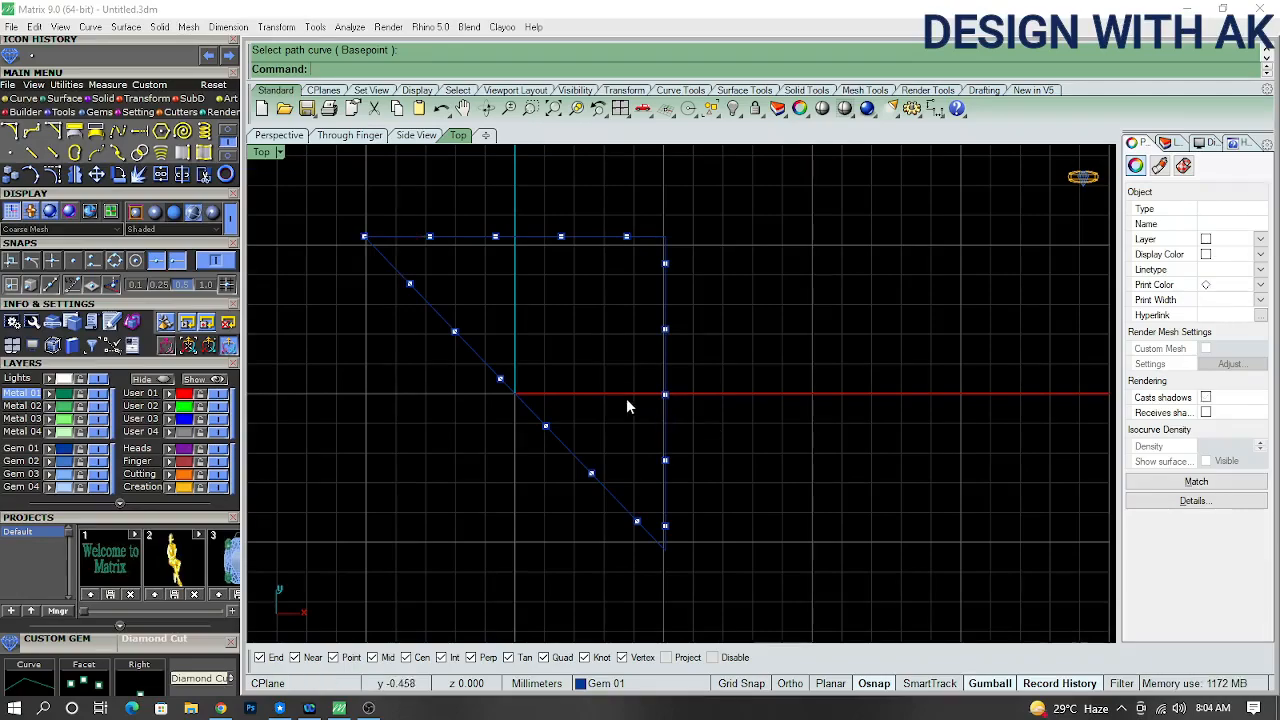
right_click_drag(626, 400, 659, 428)
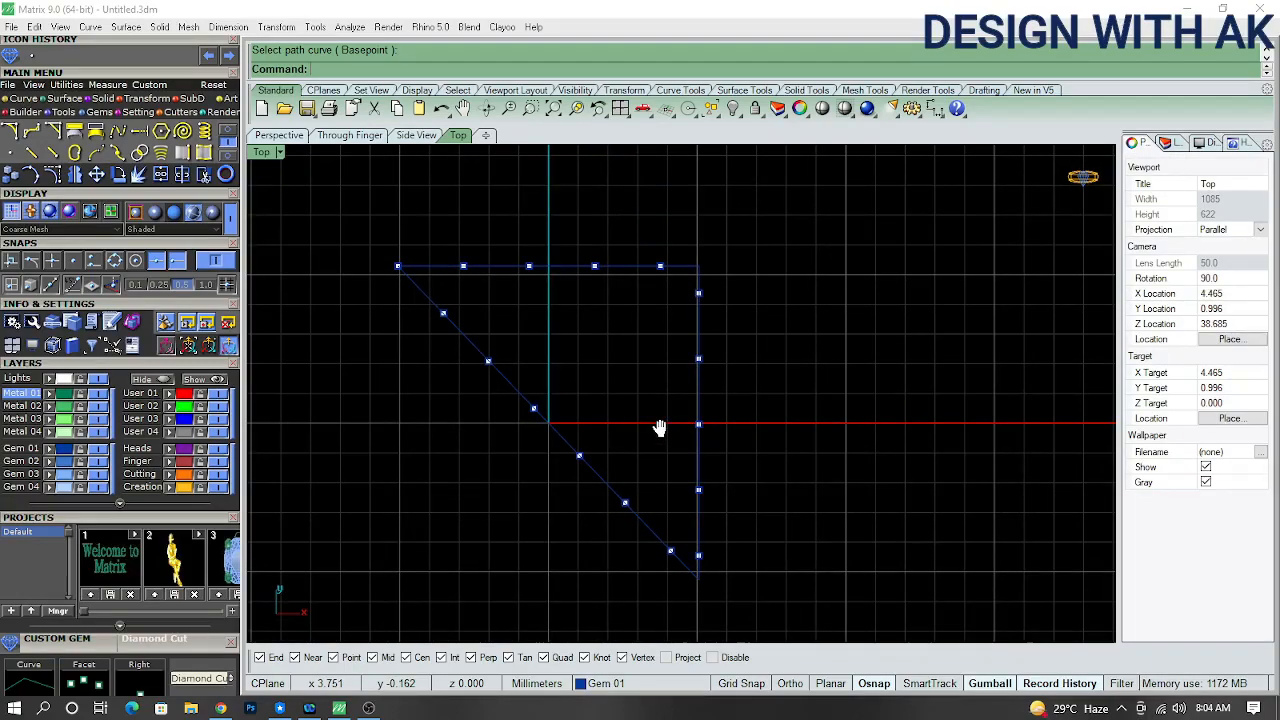
left_click(560, 438)
scroll(120, 519, "down", 5)
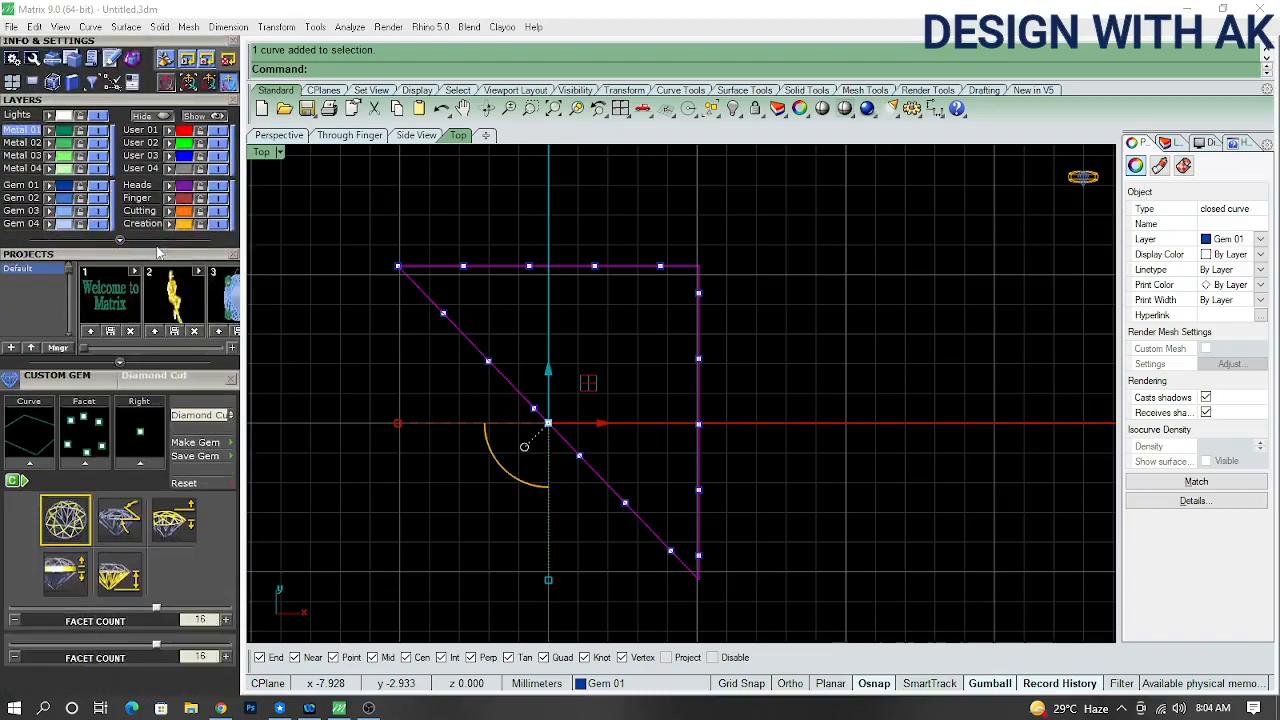
left_click(44, 460)
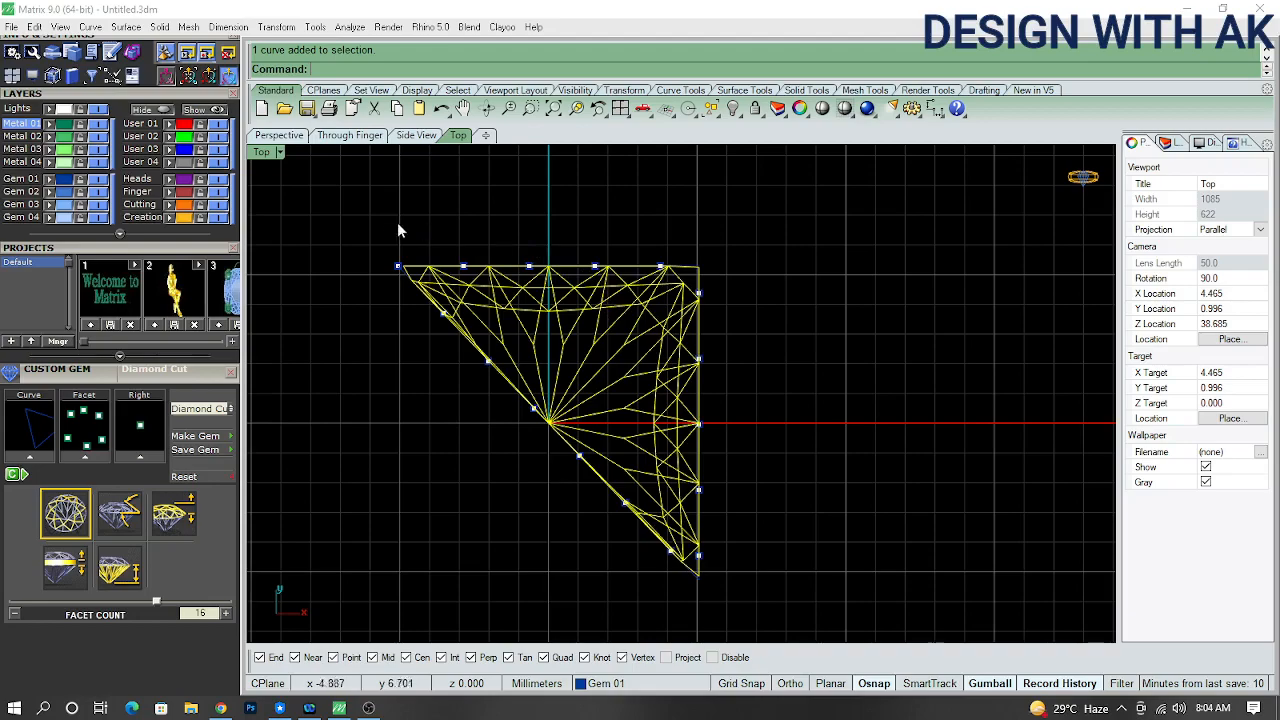
- Select the 16 arrayed points without the triangle curve and load them as the custom gem's Facet input
left_click_drag(531, 386, 877, 639)
scroll(718, 566, "up", 4)
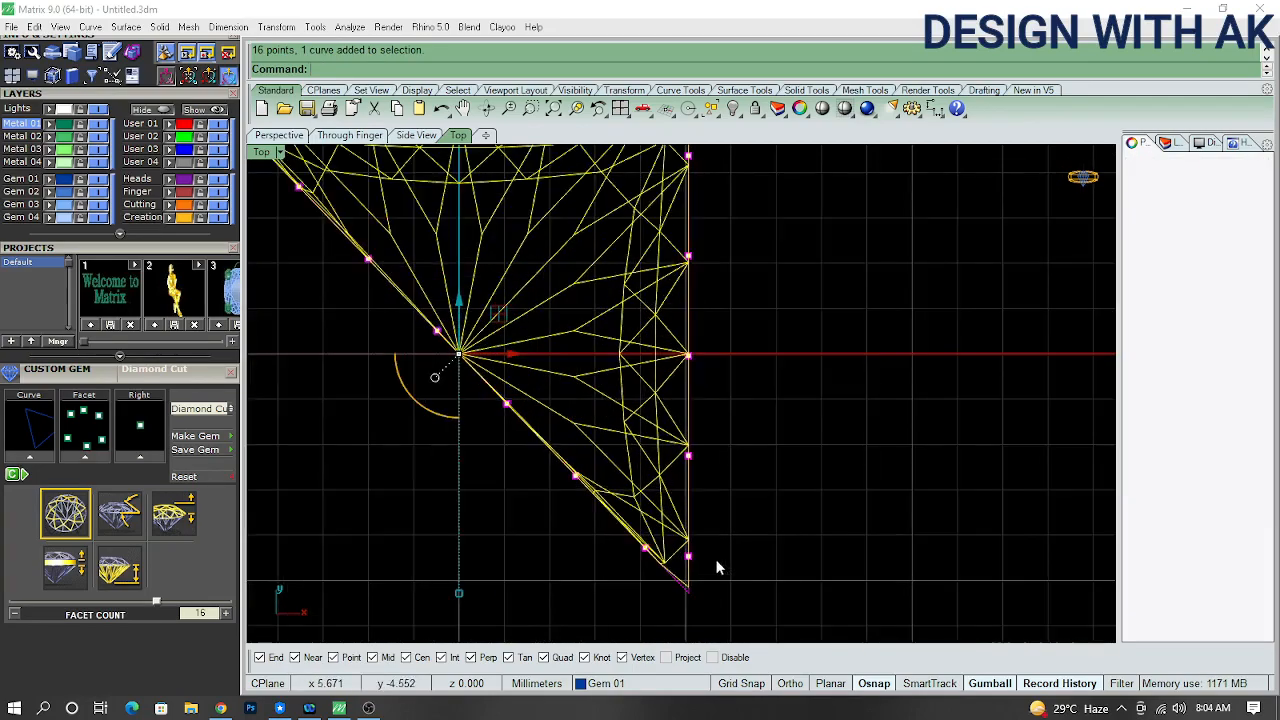
scroll(730, 507, "down", 4)
scroll(729, 560, "up", 3)
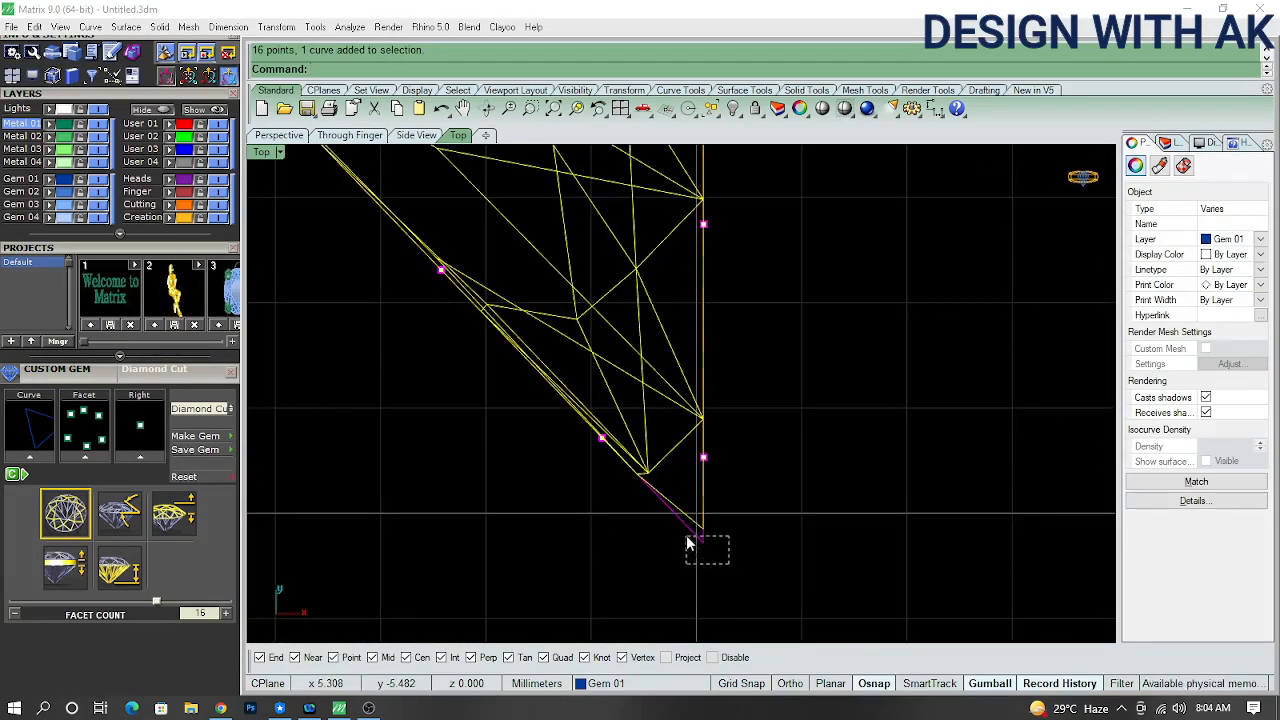
left_click_drag(687, 543, 687, 543, "ctrl")
scroll(740, 510, "down", 3)
left_click(97, 460)
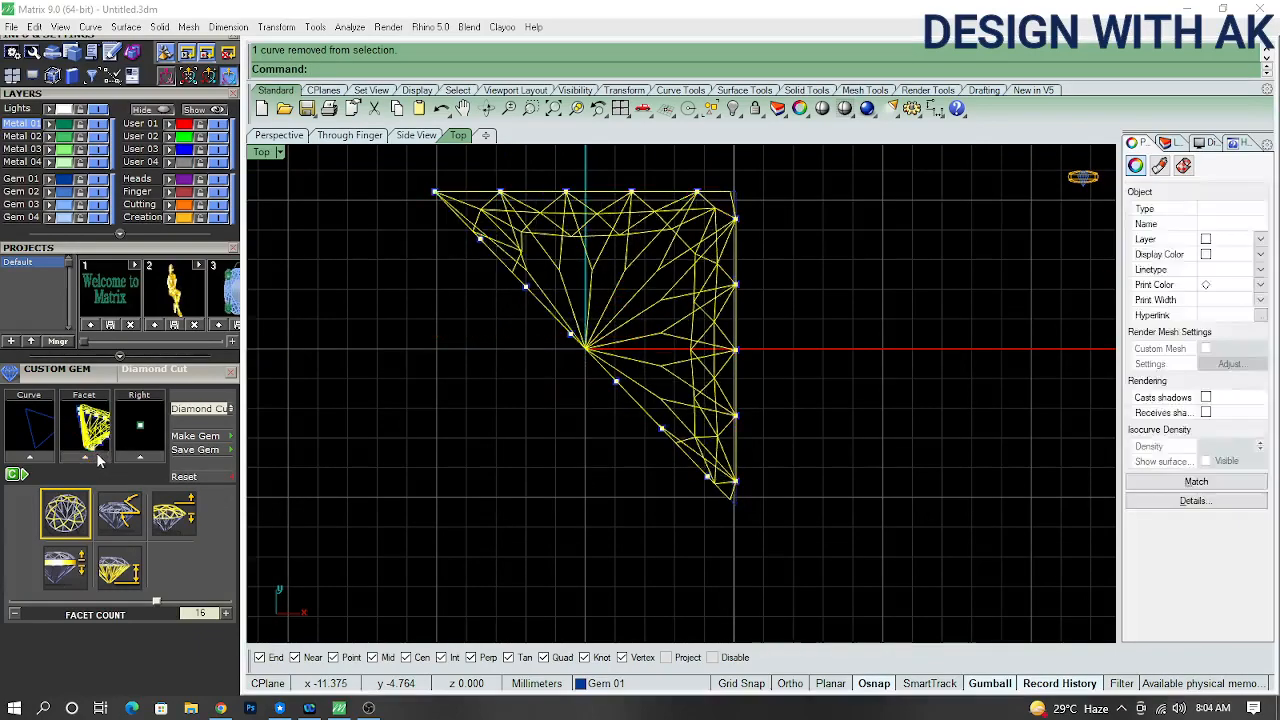
- Select the second facet point down the triangle's vertical edge, without the outline curve, and load it as the custom gem's Right input
scroll(423, 429, "down", 1)
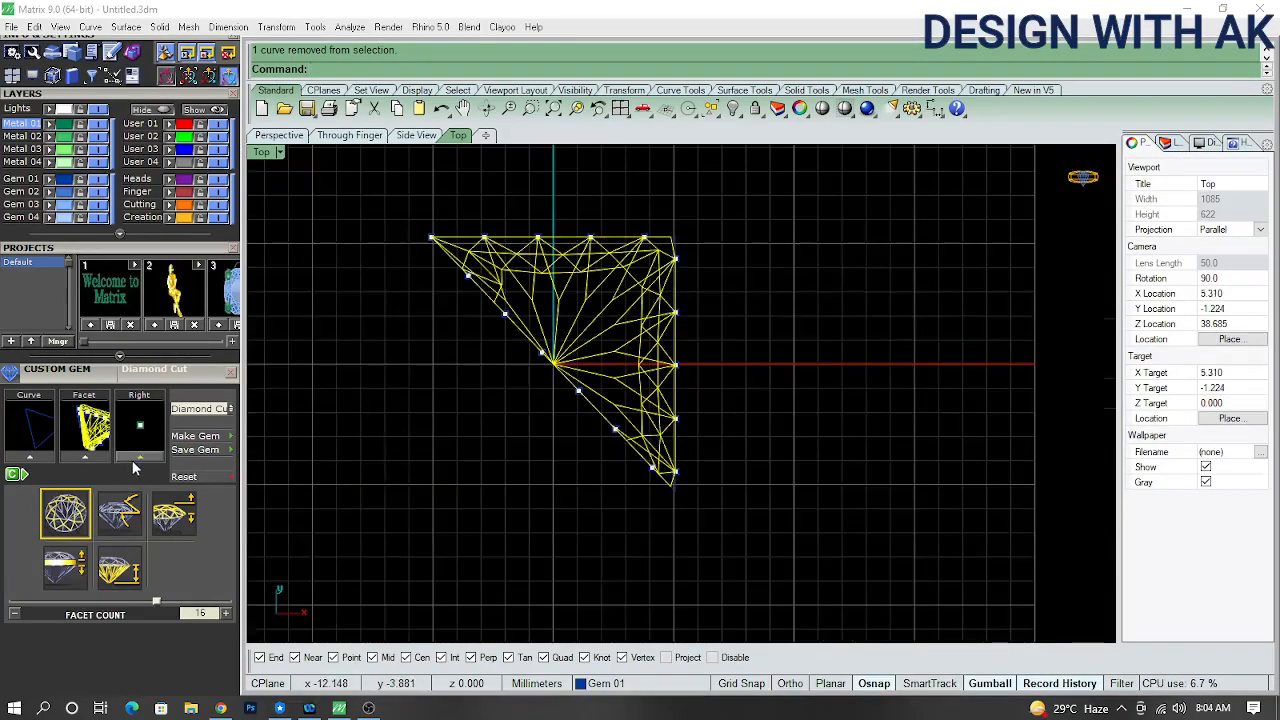
scroll(715, 401, "up", 2)
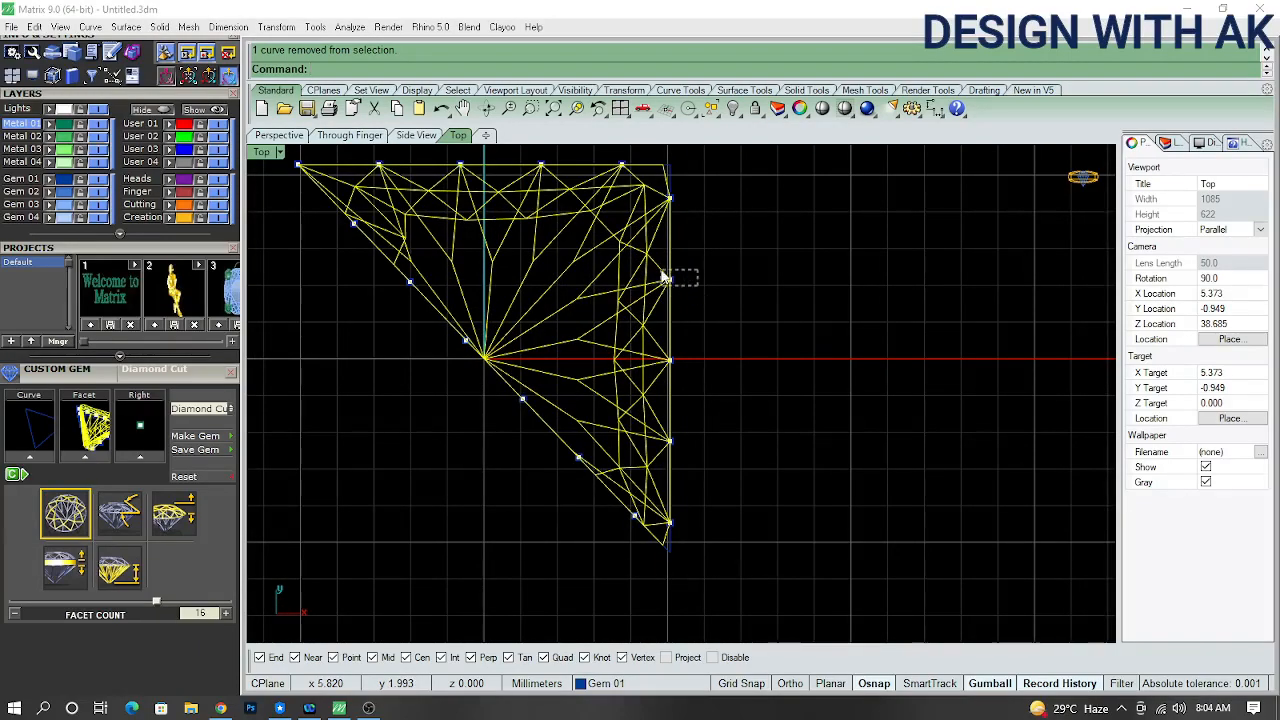
left_click_drag(661, 271, 661, 272)
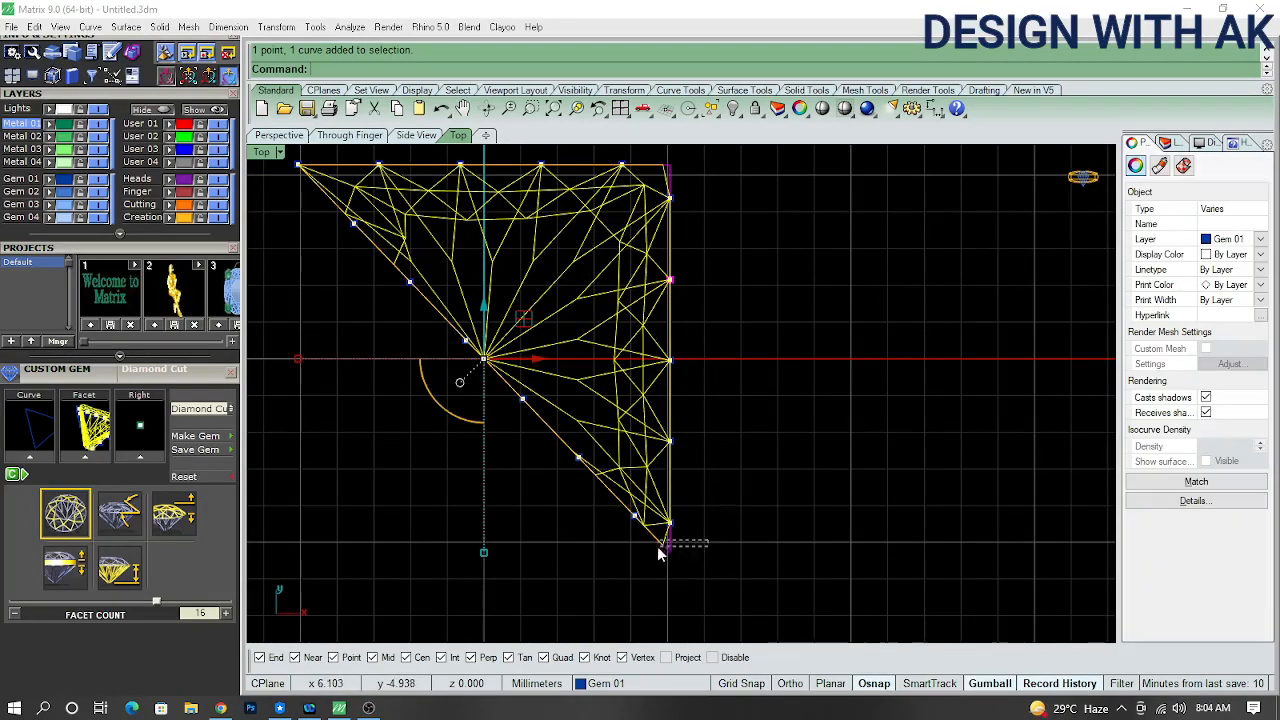
left_click_drag(660, 548, 661, 550, "ctrl")
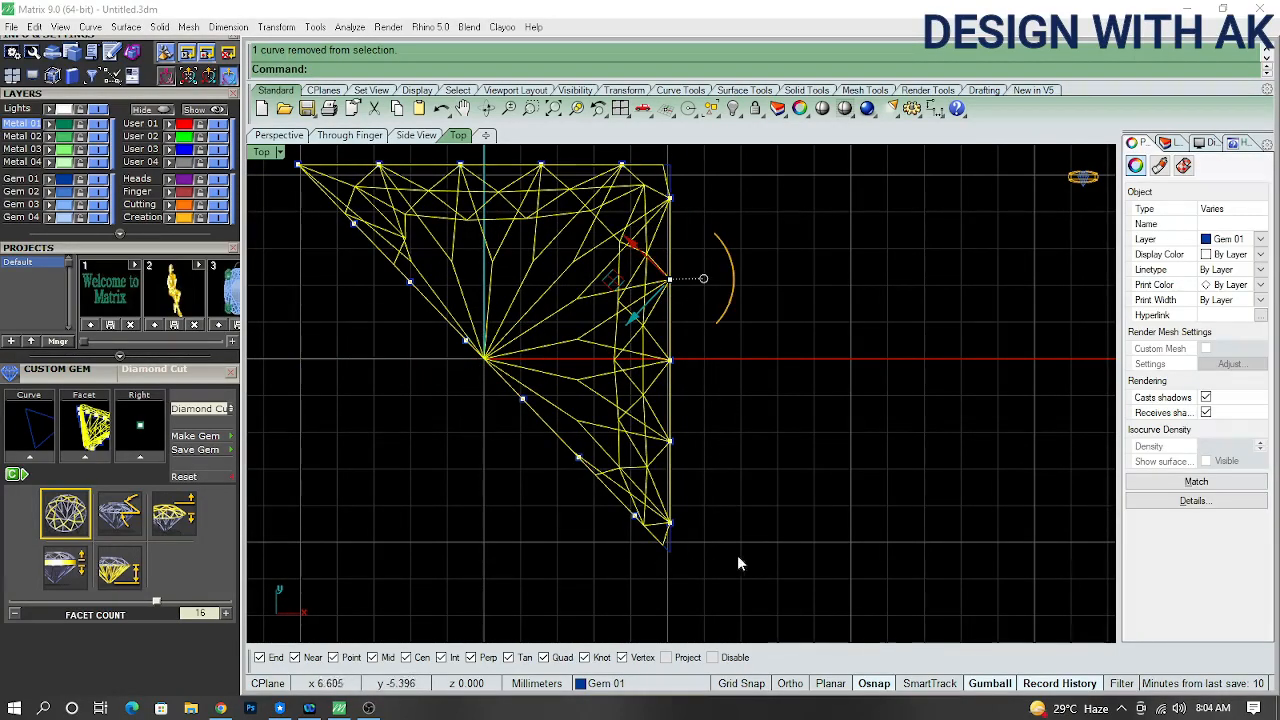
left_click(140, 458)
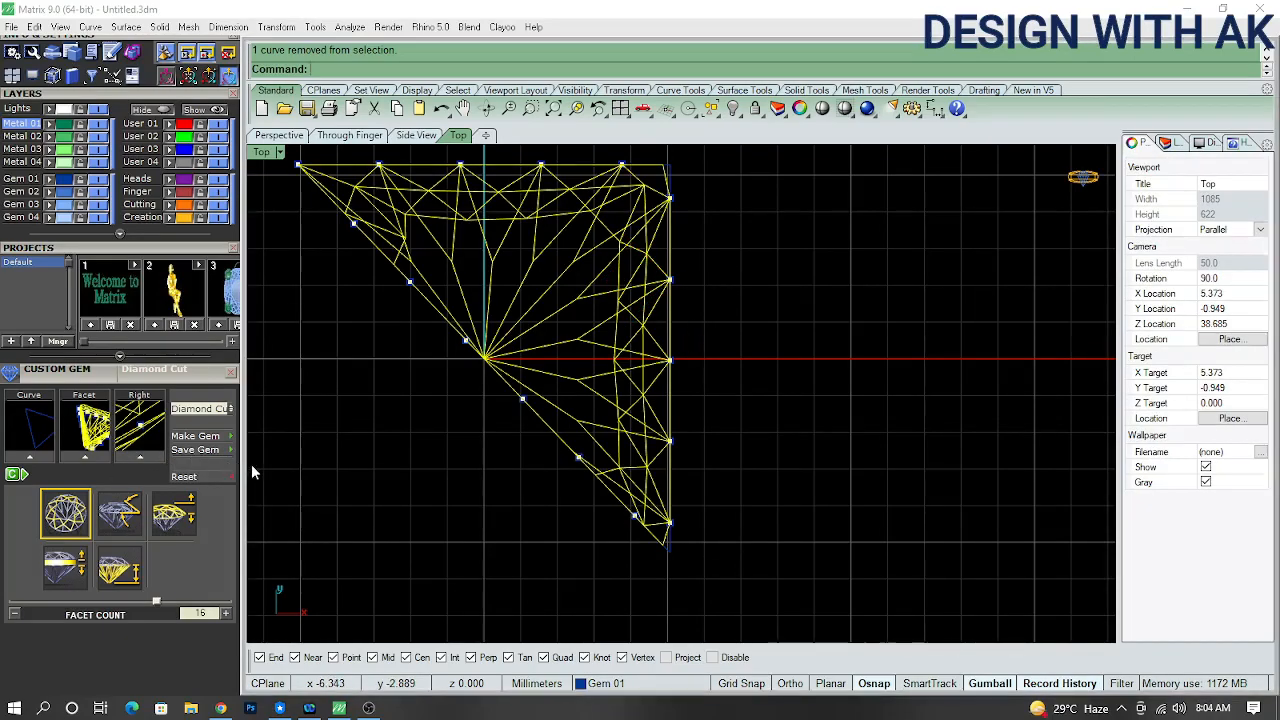
- Reduce the pavilion depth of the triangular custom gem while checking the preview in 3D
scroll(658, 340, "down", 4)
right_click_drag(640, 380, 666, 289)
scroll(608, 396, "up", 4)
right_click_drag(610, 396, 559, 345, "ctrl+shift")
left_click(130, 573)
left_click_drag(110, 605, 54, 602)
right_click_drag(590, 430, 545, 372, "ctrl+shift")
- Set the custom gem's crown height to 1.76 mm
scroll(523, 458, "down", 5)
scroll(577, 366, "up", 5)
left_click(173, 524)
right_click_drag(545, 432, 690, 356, "ctrl+shift")
right_click_drag(449, 469, 408, 498, "ctrl+shift")
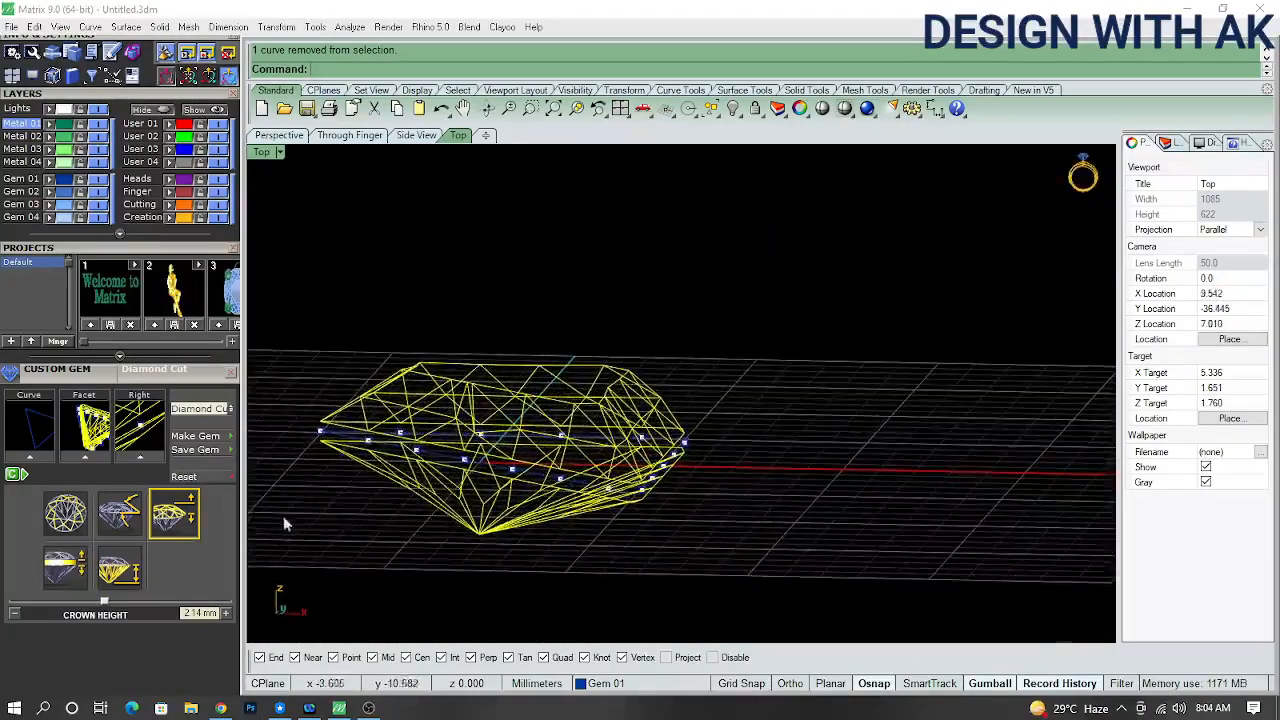
left_click_drag(104, 600, 89, 604)
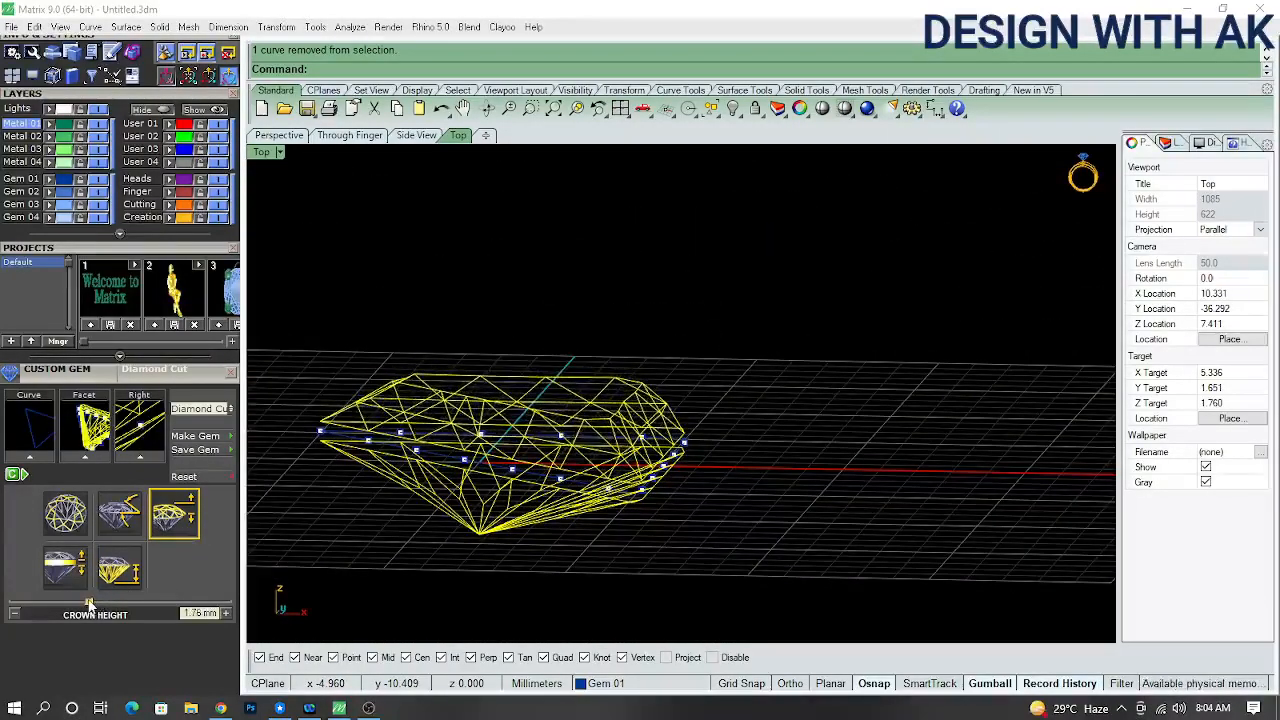
- Make the triangular gem from the current preview and inspect it from several angles
left_click(197, 436)
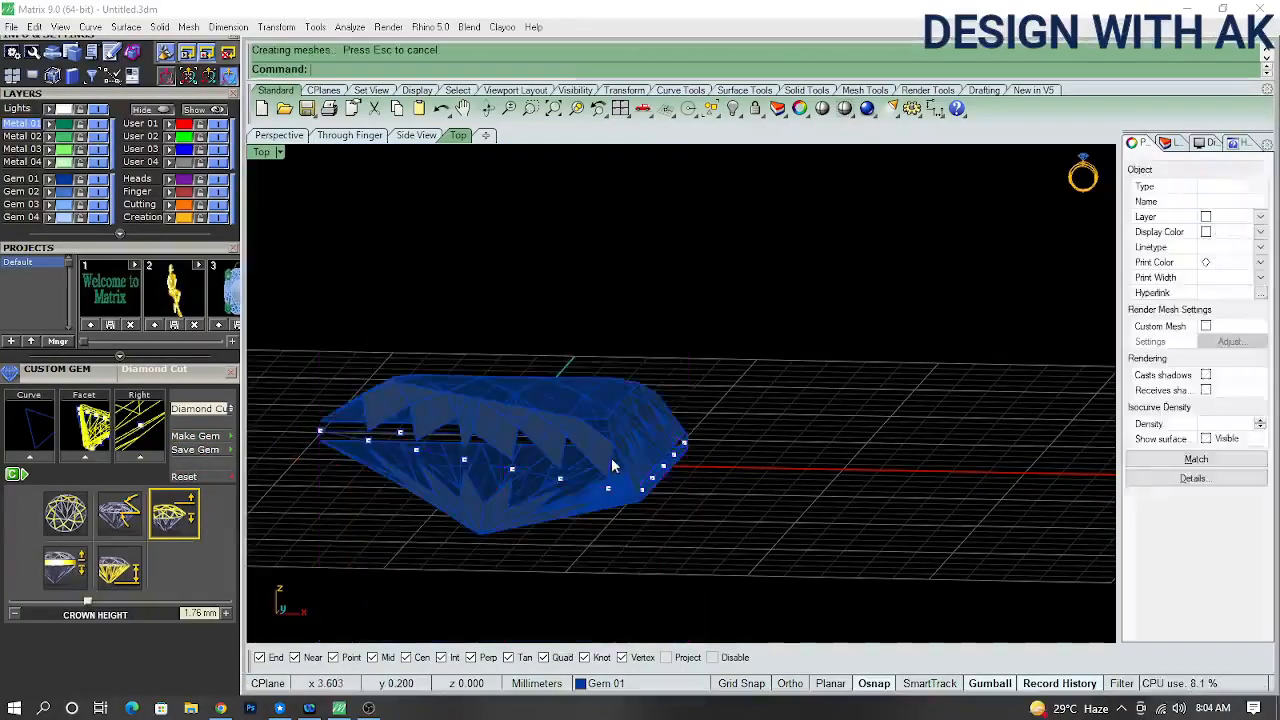
left_click(673, 402)
right_click_drag(766, 426, 686, 491, "ctrl+shift")
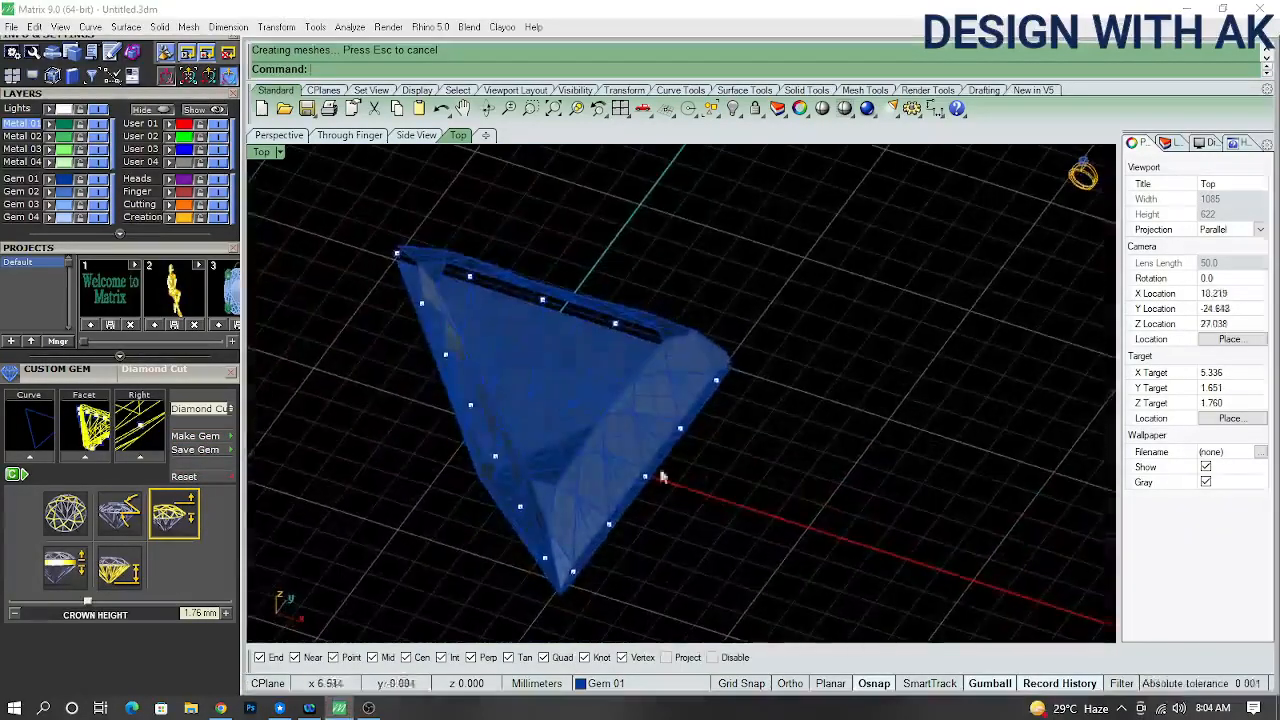
left_click(616, 451)
right_click_drag(616, 451, 565, 503, "ctrl+shift")
- Delete the generated gem's solids, keeping the triangle outline and the facet points
left_click(587, 527)
key("ctrl+shift+c")
key("ctrl+z")
key("Delete")
left_click(509, 515)
key("Delete")
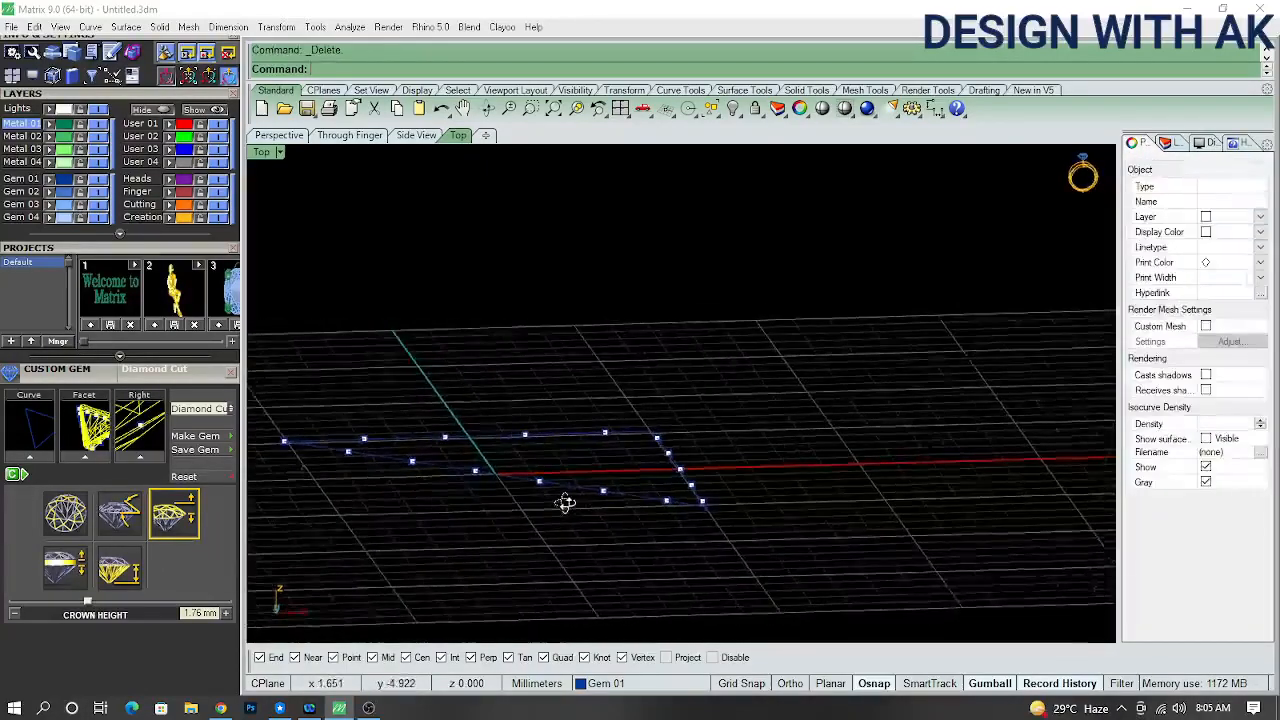
- Select the triangle outline again and reload it as the custom gem's Curve input
scroll(508, 474, "up", 4)
left_click_drag(517, 461, 473, 513)
left_click(46, 457)
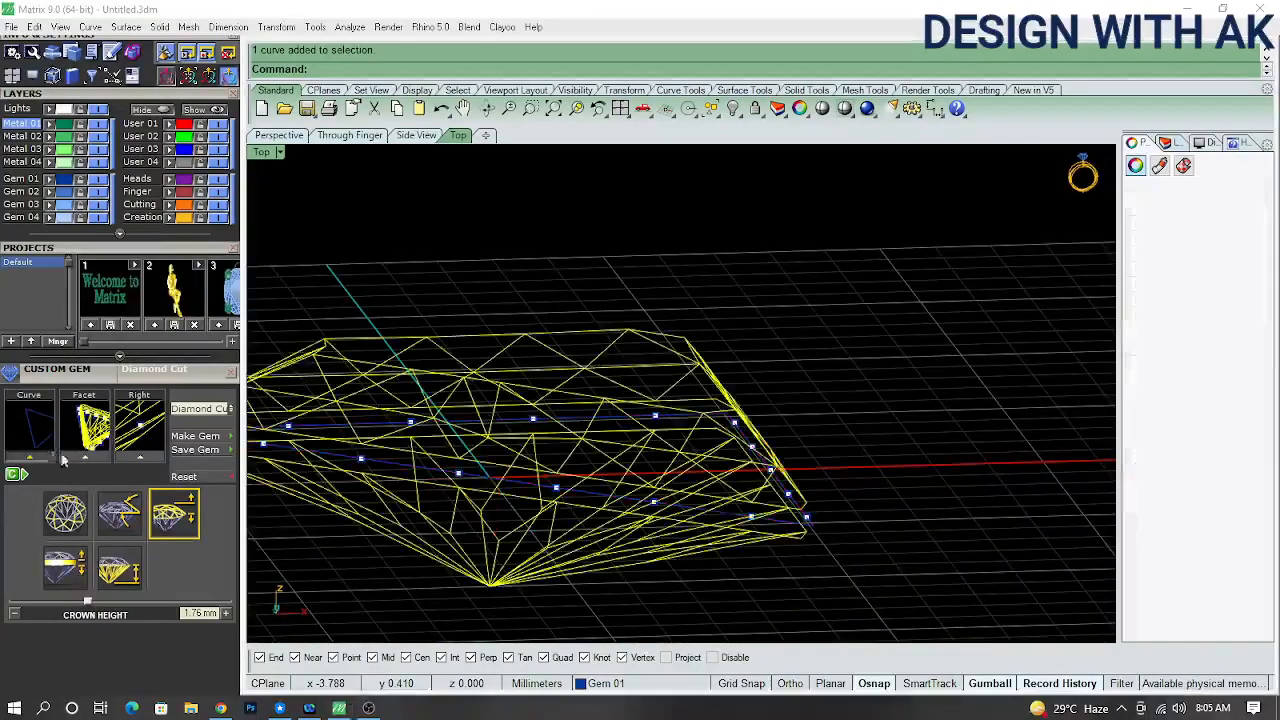
- Adjust the triangular gem's proportions in the side view, setting the girdle thickness to 0.4 mm
right_click_drag(625, 352, 577, 349, "ctrl+shift")
scroll(580, 349, "down", 6)
right_click_drag(643, 418, 630, 375, "ctrl+shift")
scroll(613, 430, "up", 8)
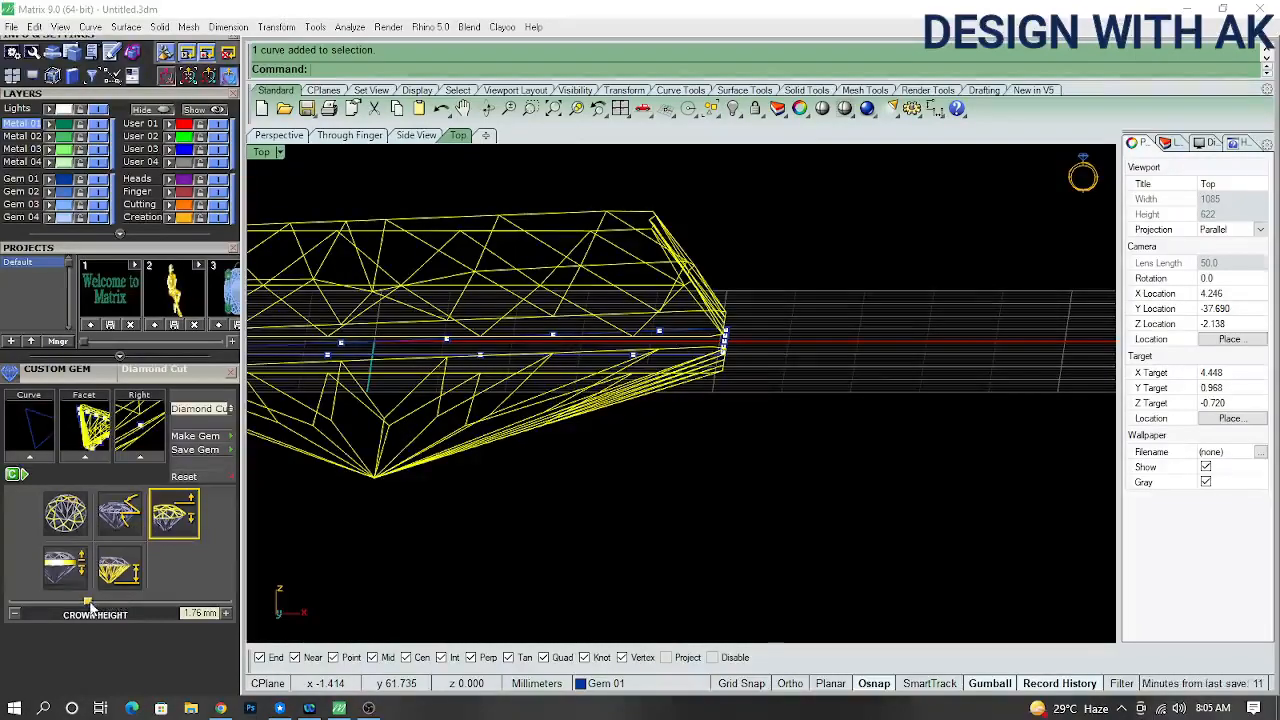
left_click_drag(88, 604, 58, 600)
left_click(84, 570)
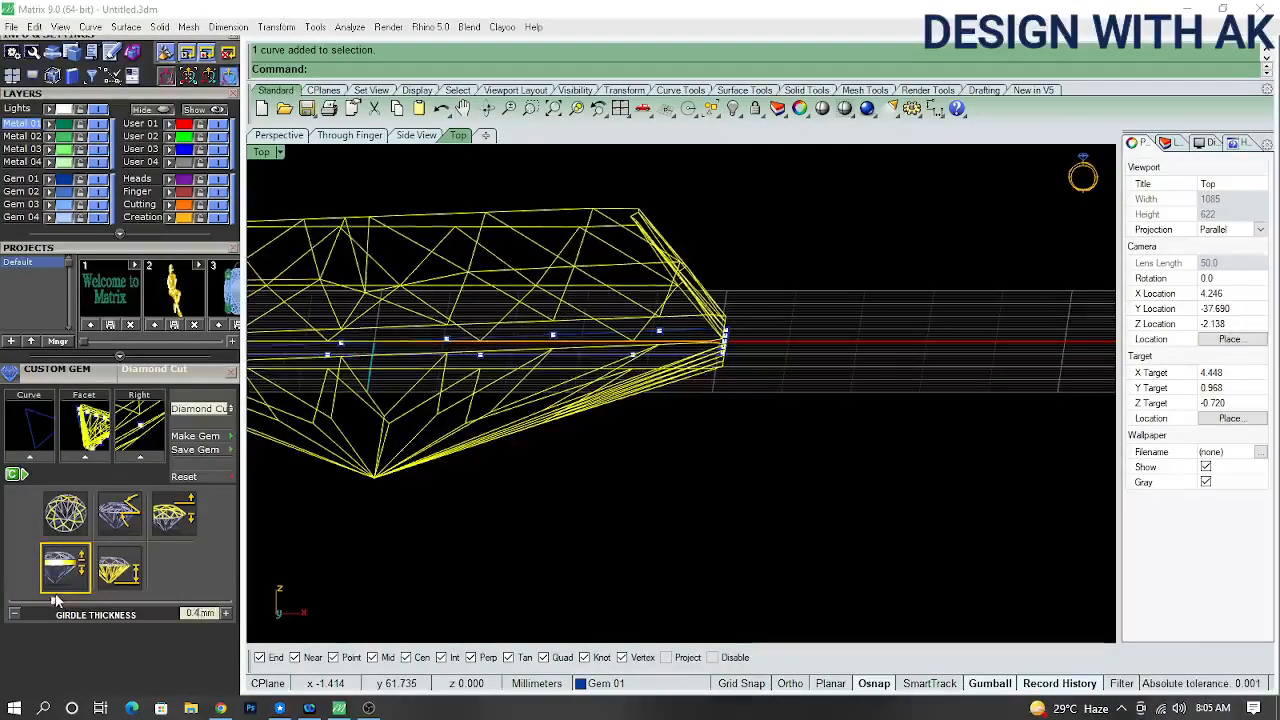
- Check the complete preview and make the triangular gem with the adjusted proportions
scroll(350, 522, "down", 8)
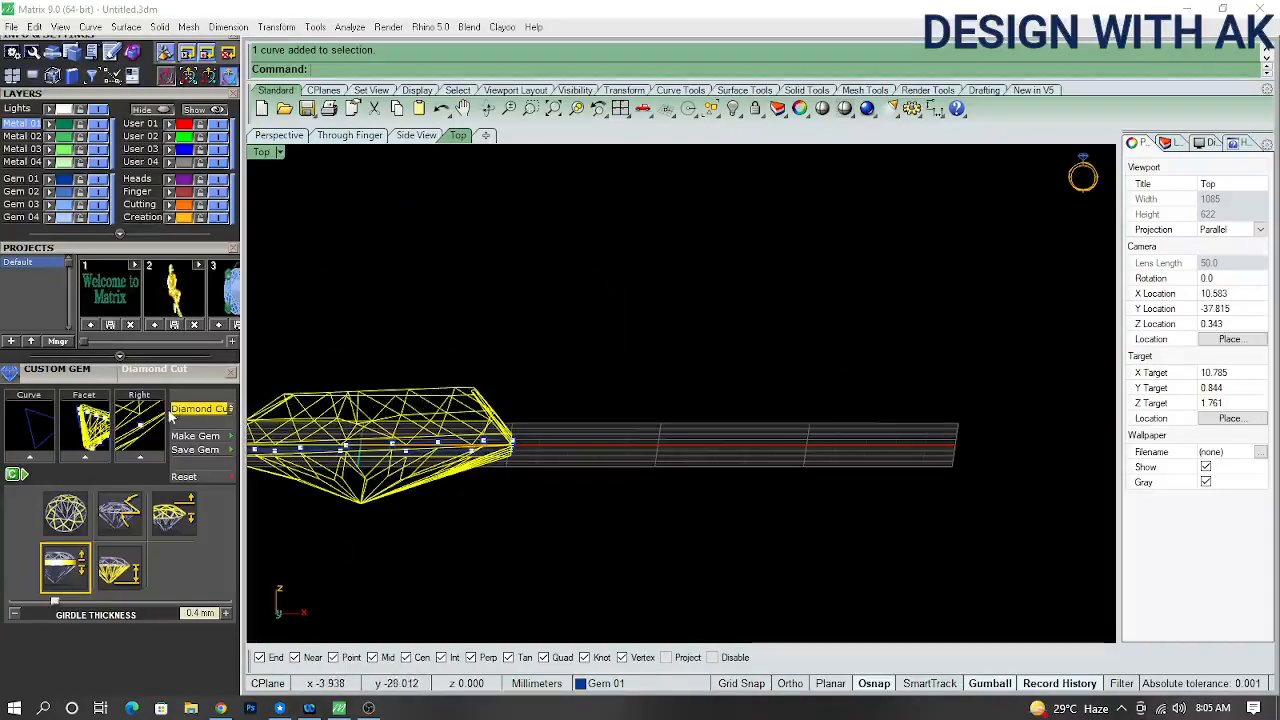
scroll(455, 412, "down", 6)
scroll(396, 451, "up", 10)
right_click_drag(431, 431, 287, 421)
right_click_drag(322, 420, 499, 500)
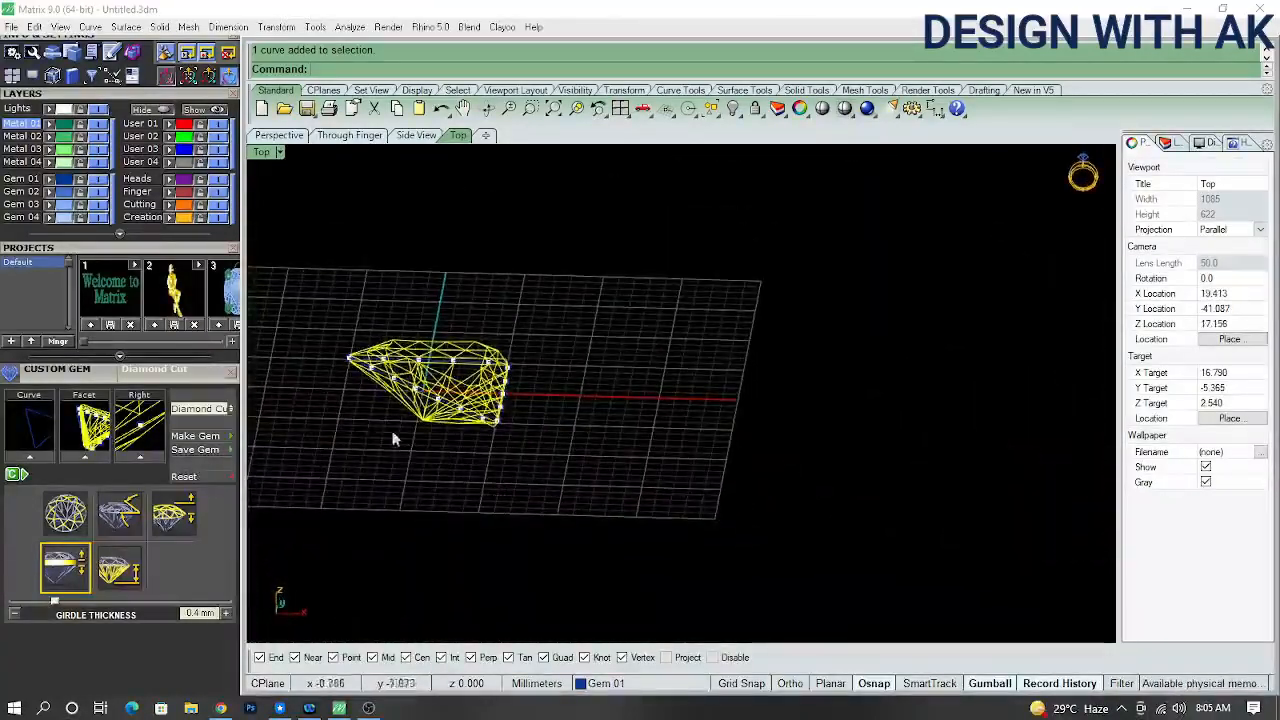
left_click(196, 450)
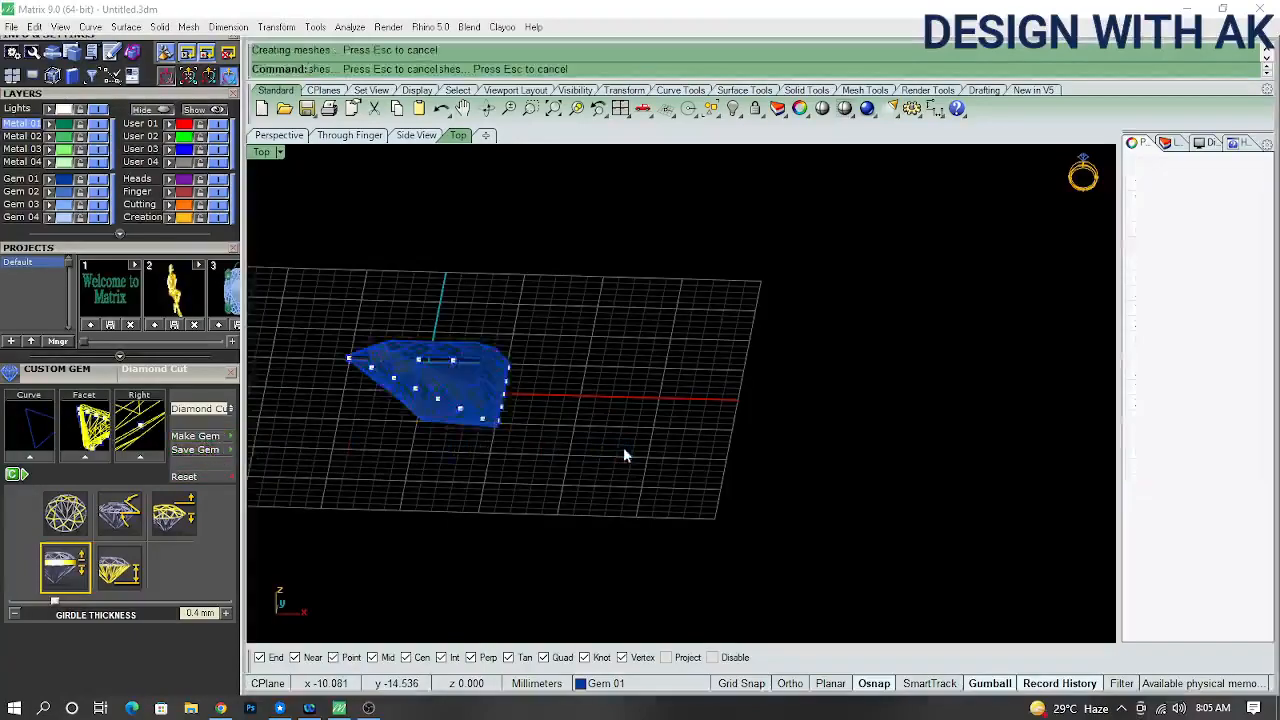
left_click(675, 405)
right_click_drag(520, 408, 485, 424)
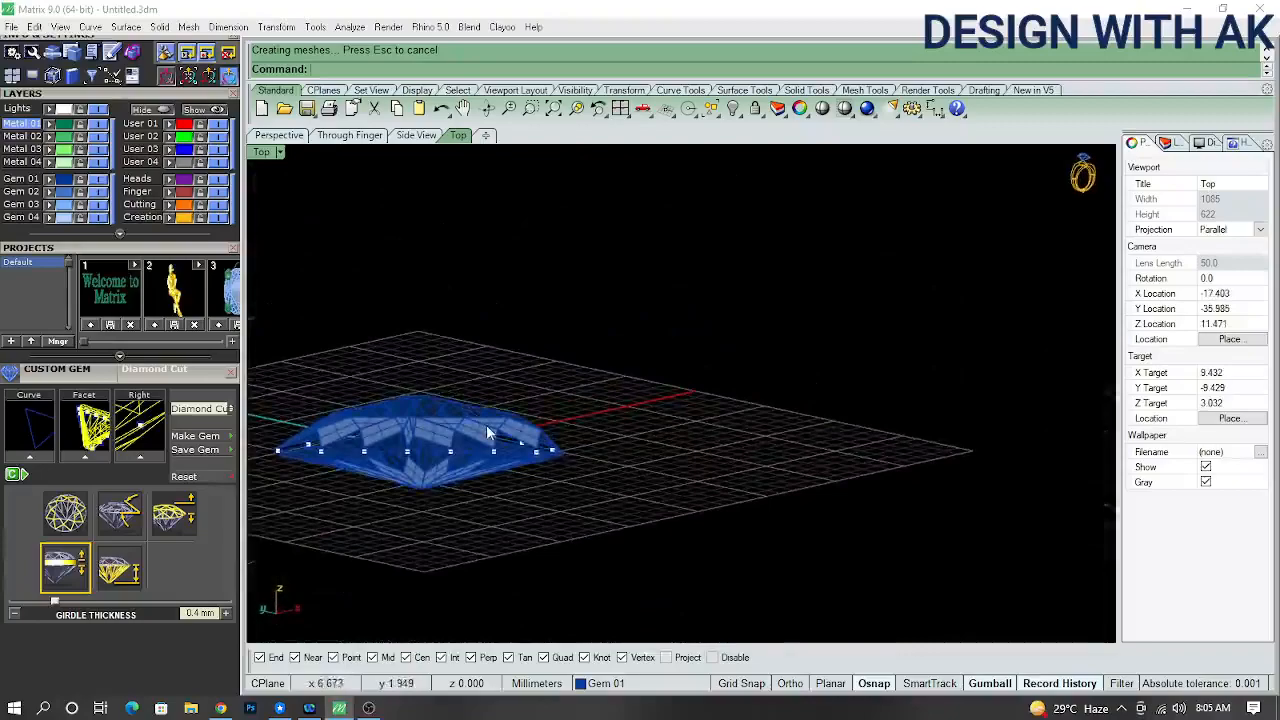
- Select the finished triangular gem with its points and outline, and examine its facets from the side and from above
scroll(485, 424, "down", 2)
left_click_drag(332, 438, 703, 567)
scroll(508, 448, "up", 4)
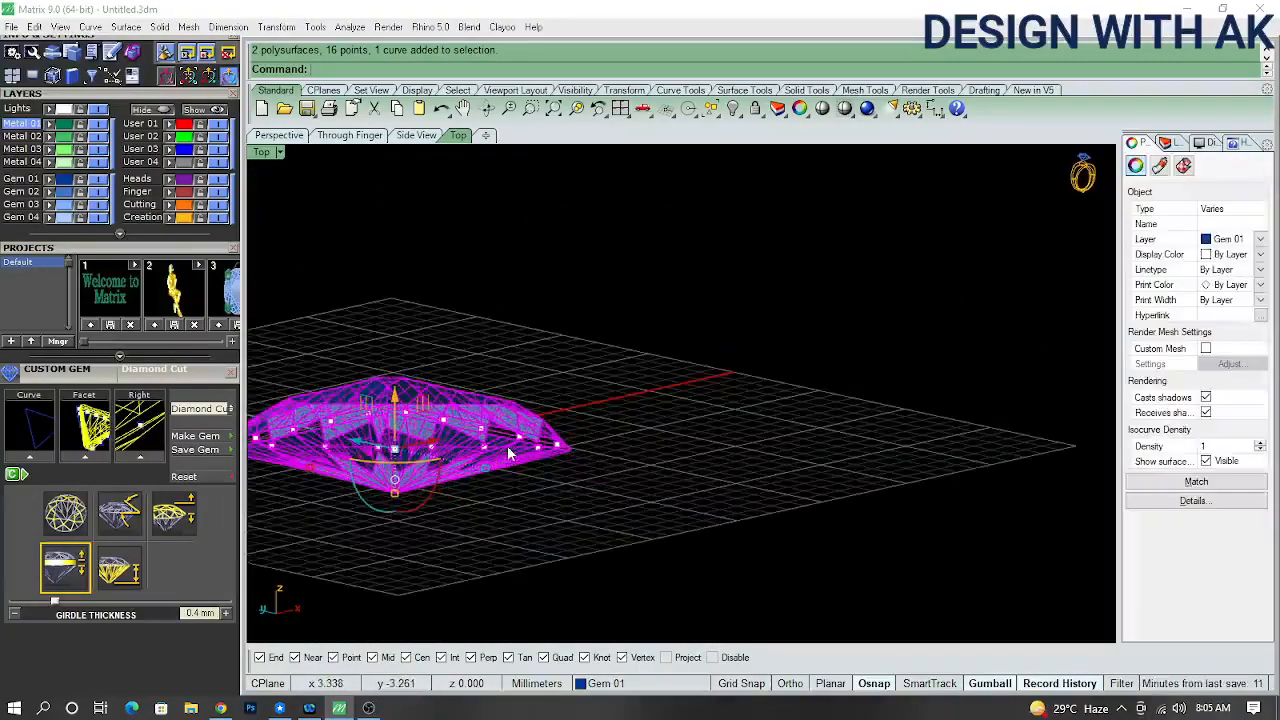
type("CA")
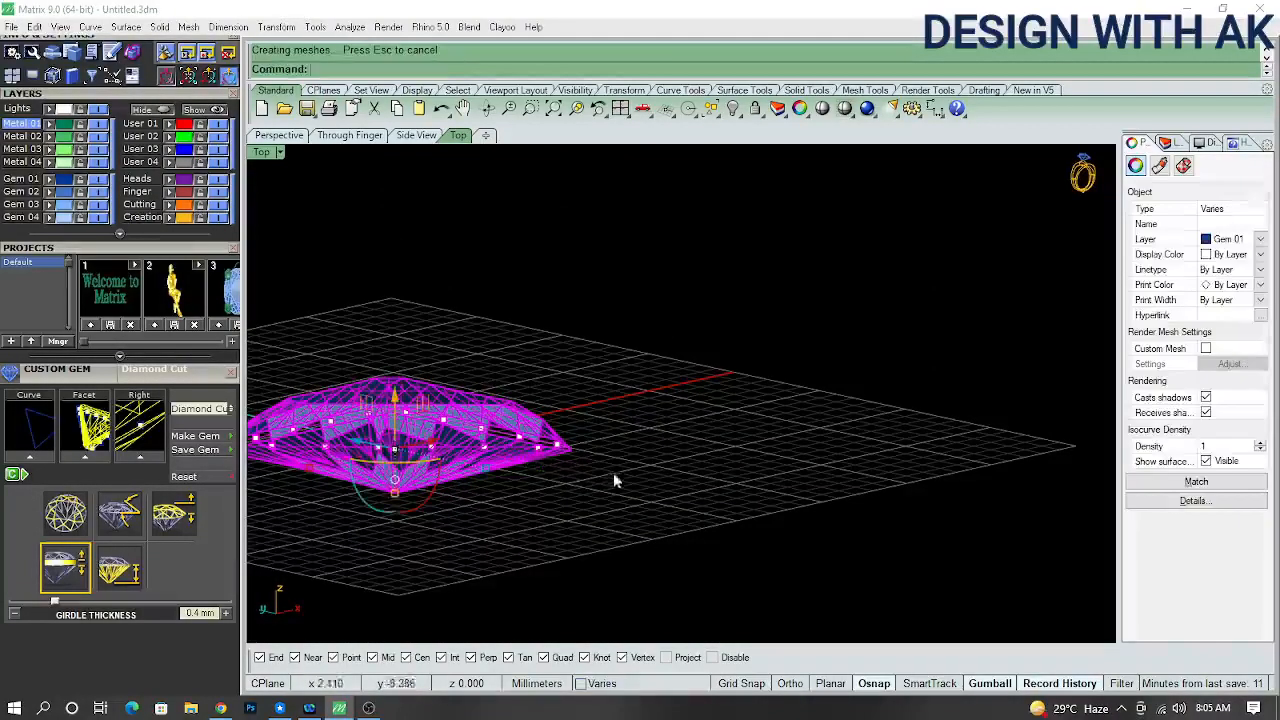
left_click(608, 473)
right_click_drag(608, 473, 486, 529, "ctrl+shift")
scroll(460, 369, "up", 6)
right_click_drag(460, 369, 557, 417, "ctrl+shift")
key("ctrl+F1")
scroll(557, 458, "down", 8)
right_click_drag(698, 451, 658, 640)
scroll(545, 372, "up", 8)
left_click(543, 366)
right_click_drag(627, 393, 652, 386)
scroll(566, 384, "down", 8)
key("Escape")
scroll(554, 418, "down", 2)
right_click_drag(501, 489, 515, 488)
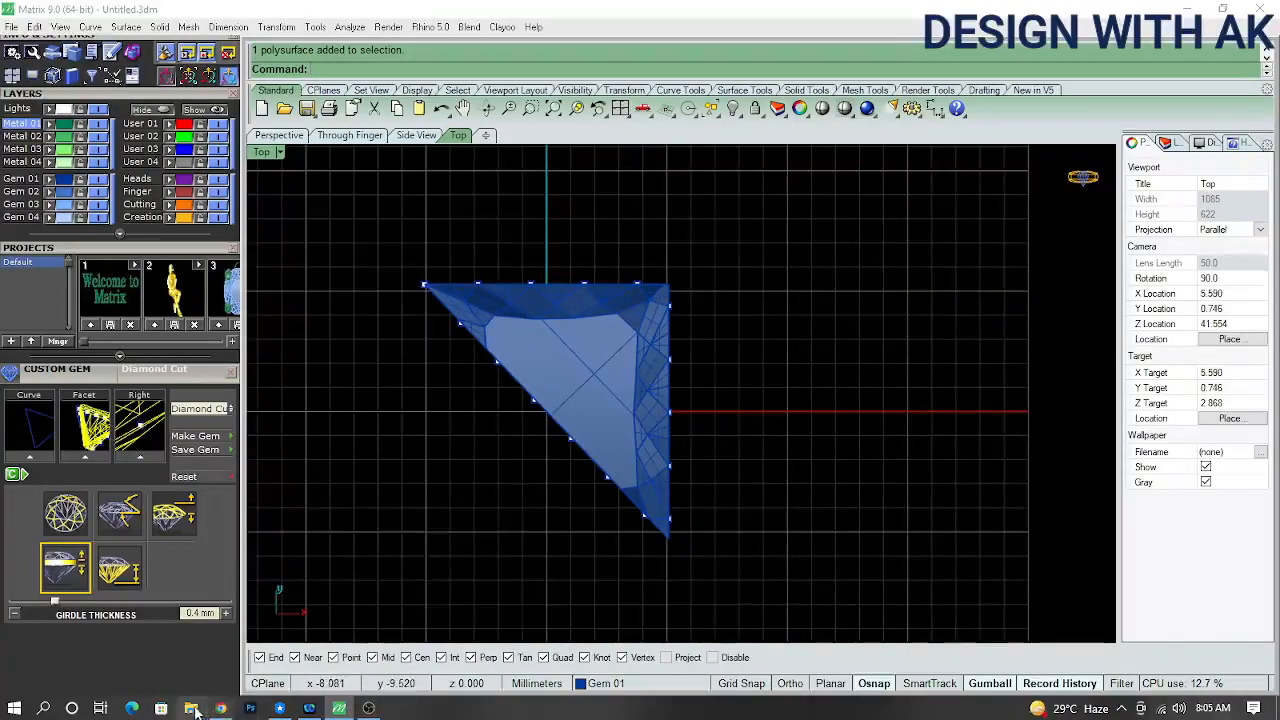
left_click(369, 708)
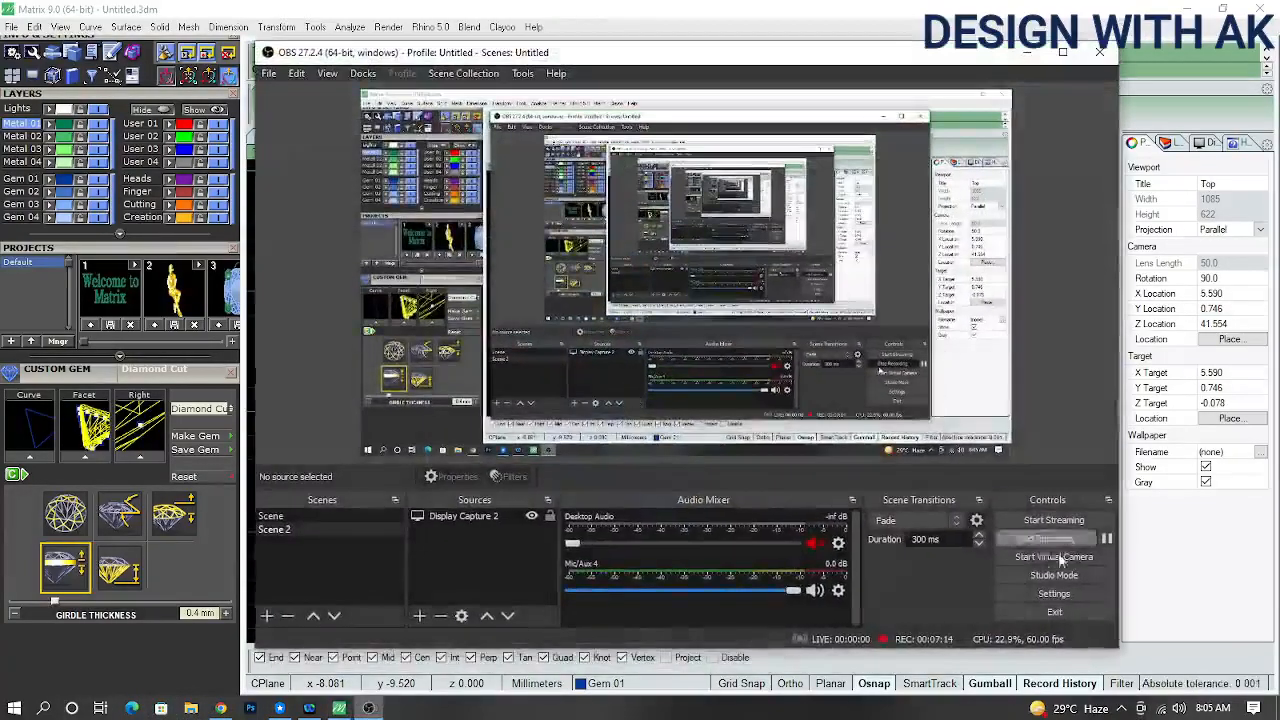